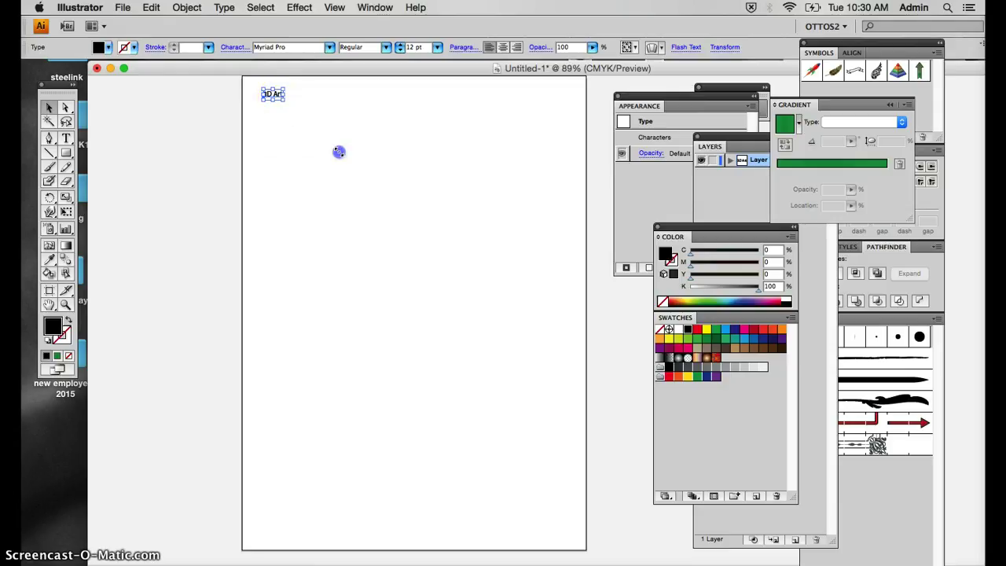
# Enlarge the "3D Art" text to about 94 pt and move it to the centre near the page's upper edge
pyautogui.moveTo(339, 152); pyautogui.dragTo(415, 177)
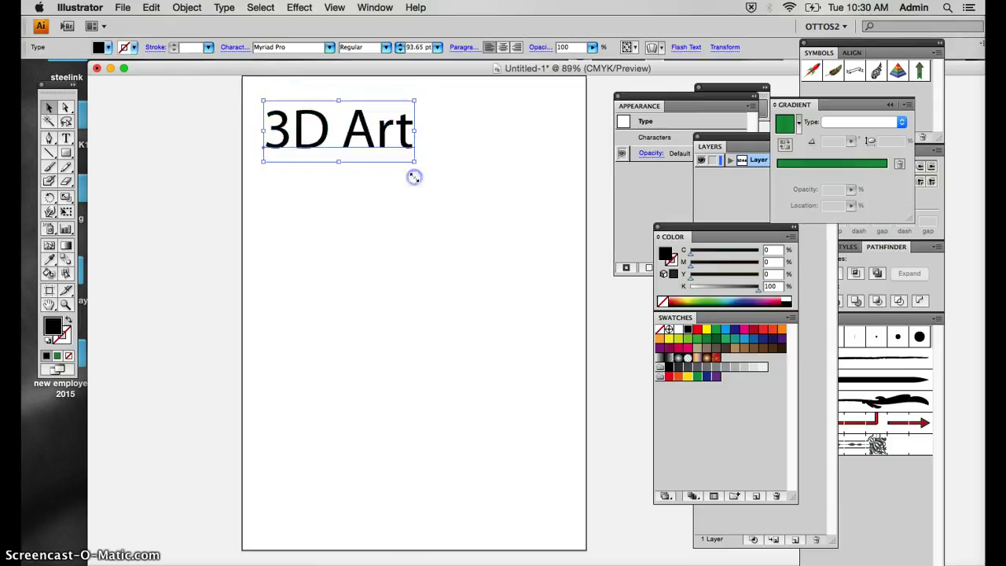
pyautogui.click(337, 227)
pyautogui.moveTo(366, 150); pyautogui.dragTo(424, 123)
pyautogui.click(399, 283)
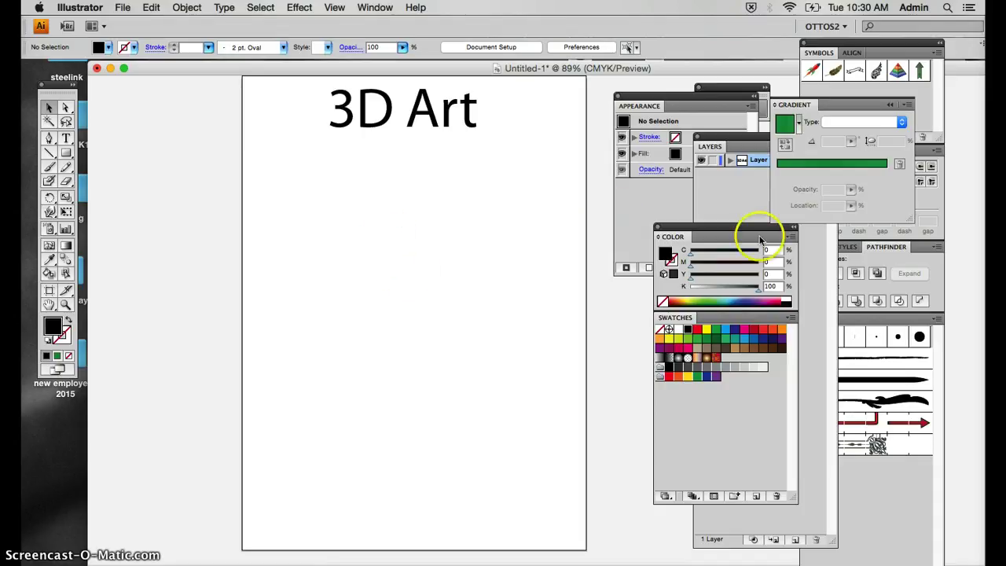
# Place the Pathfinder panel beside the artboard and draw a black circle about 2.82 in across below the title
pyautogui.moveTo(890, 246); pyautogui.dragTo(127, 116)
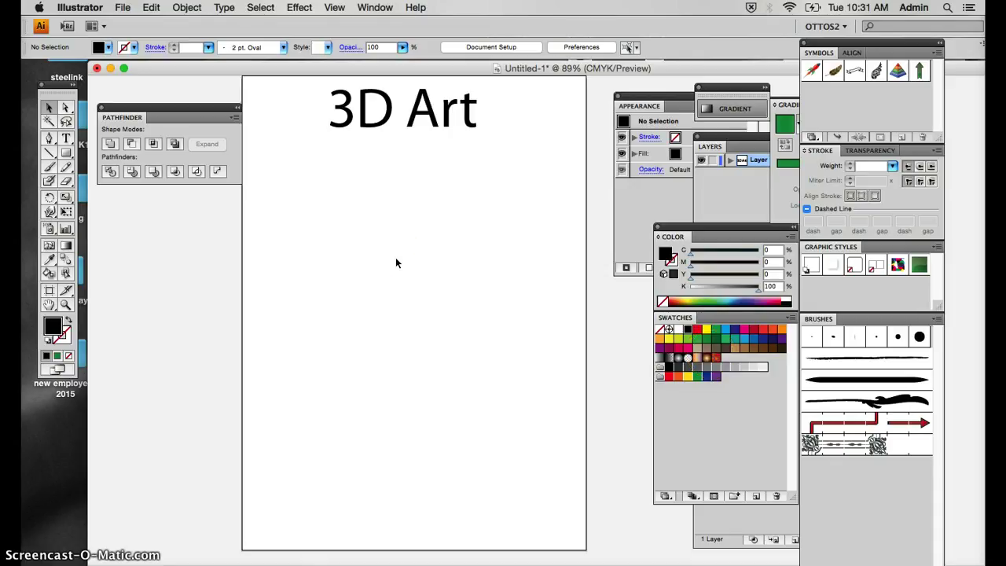
pyautogui.click(66, 156)
pyautogui.moveTo(65, 155); pyautogui.dragTo(98, 186)
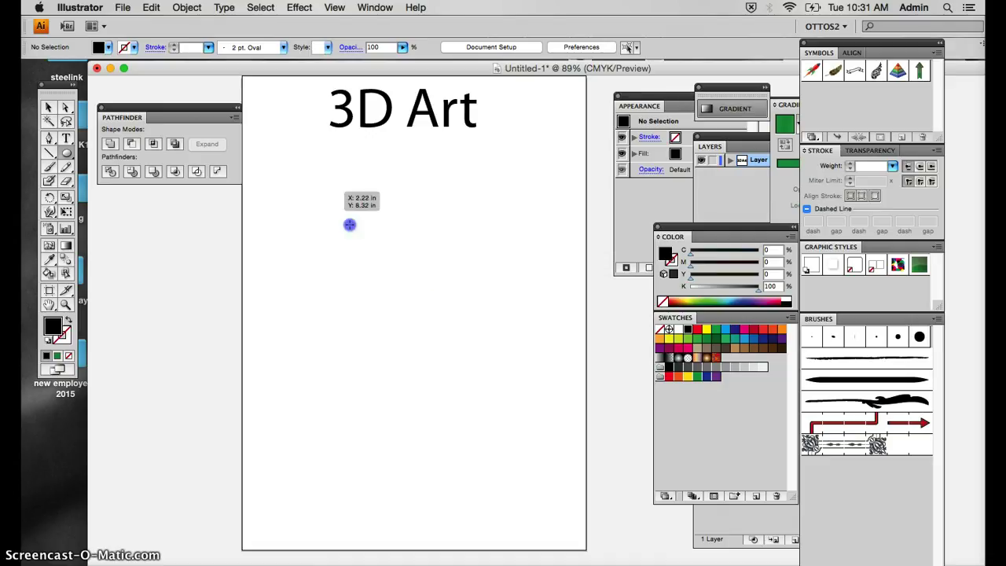
pyautogui.moveTo(338, 191); pyautogui.dragTo(440, 313)
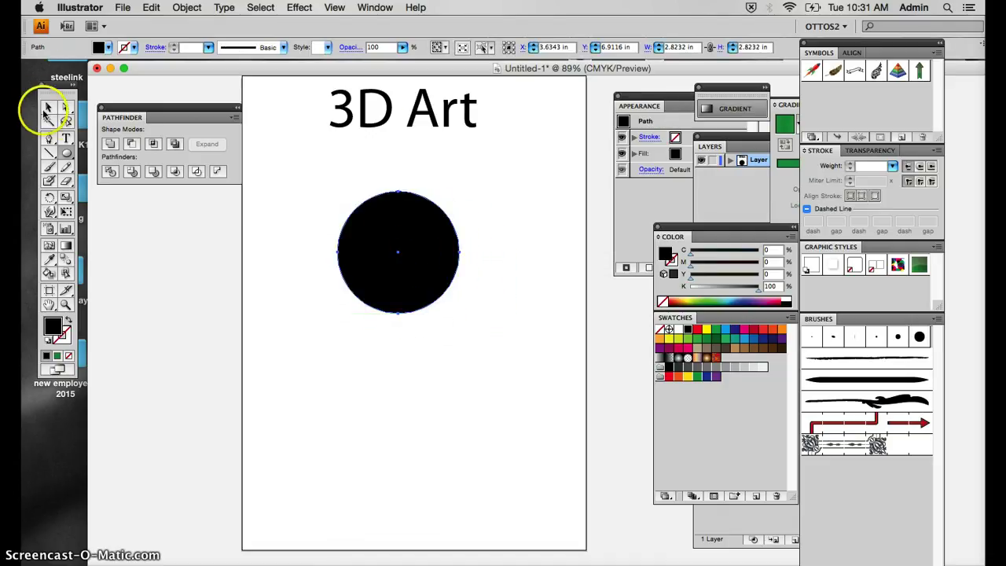
pyautogui.click(46, 109)
pyautogui.moveTo(382, 219); pyautogui.dragTo(434, 199)
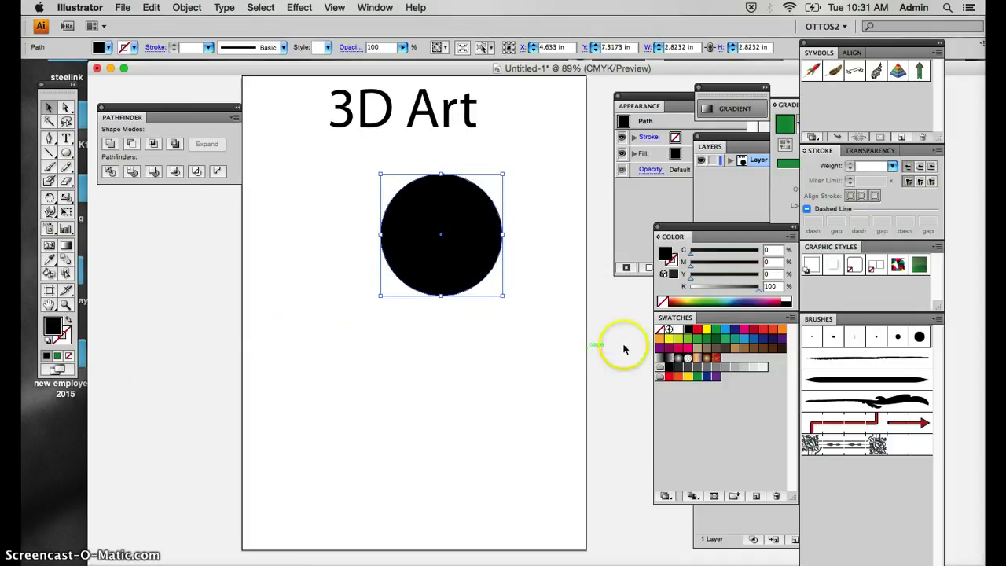
# Fill the circle with the white-to-black radial gradient and shift its highlight towards the circle's upper left
pyautogui.click(678, 360)
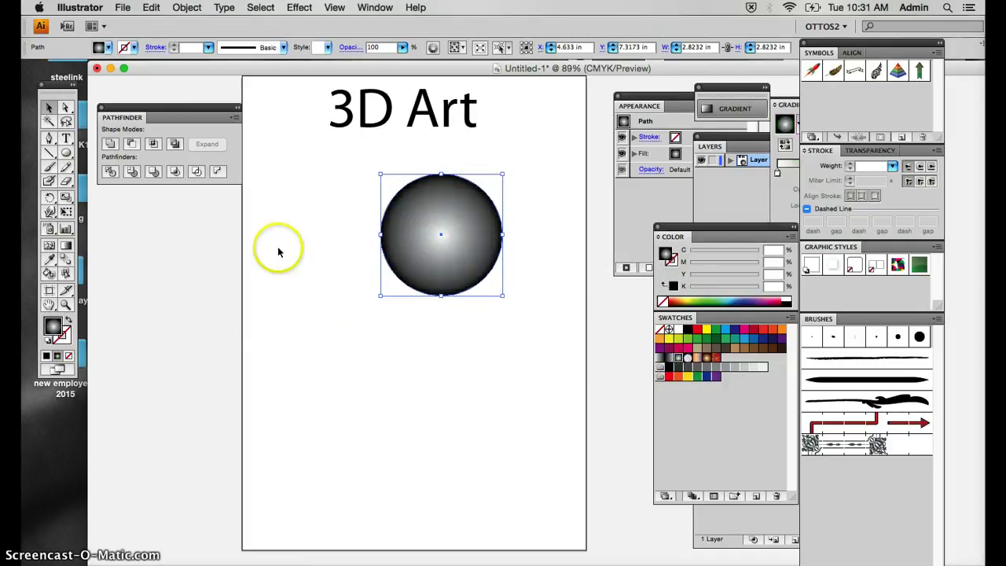
pyautogui.click(66, 245)
pyautogui.click(441, 238)
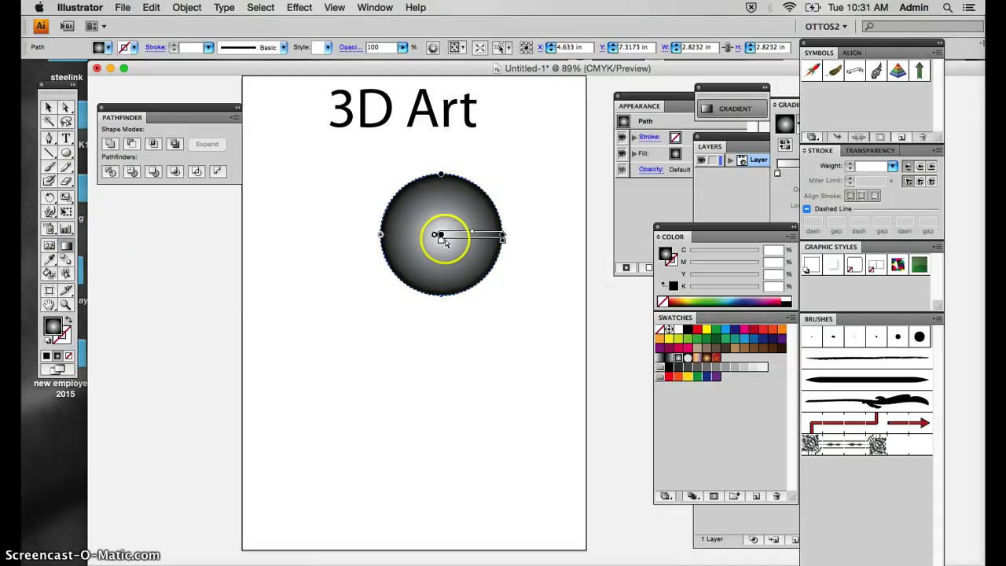
pyautogui.moveTo(419, 210); pyautogui.dragTo(420, 211)
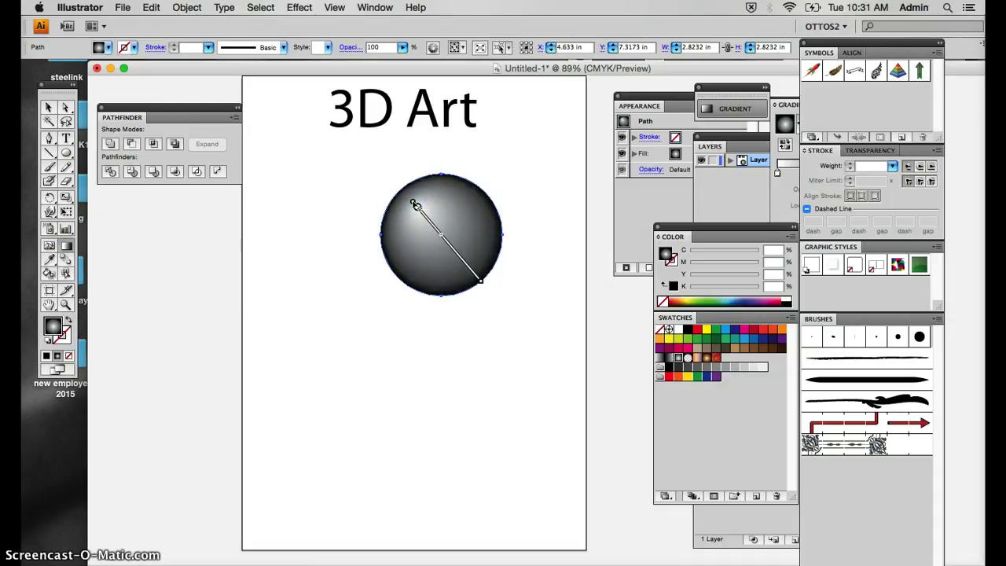
# Replace the gradient's black end colour with dark blue (C 100, M 100, Y 0, K 0) at location 100%
pyautogui.click(780, 189)
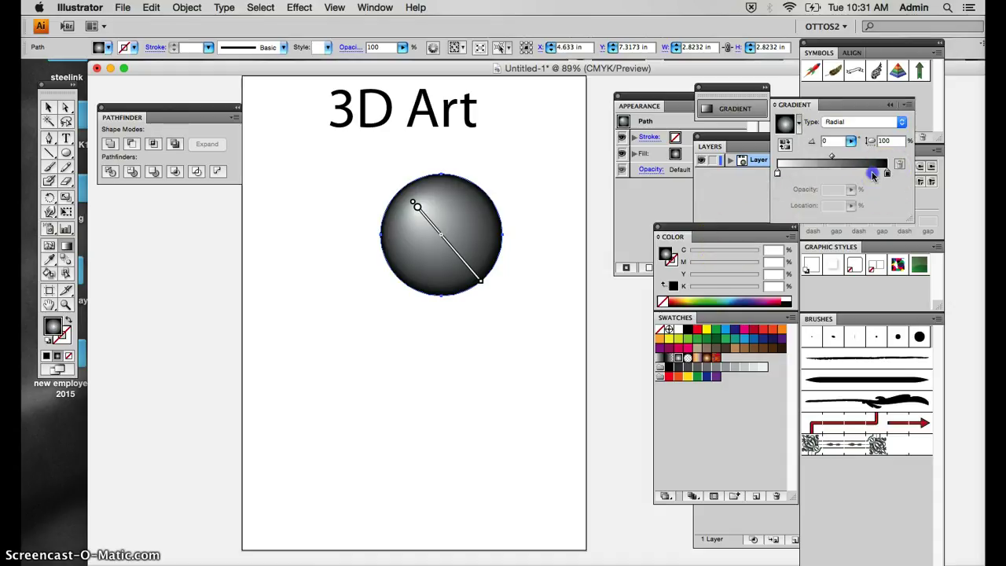
pyautogui.moveTo(873, 174)
pyautogui.mouseDown()
pyautogui.moveTo(863, 174)
pyautogui.moveTo(882, 175)
pyautogui.mouseUp()
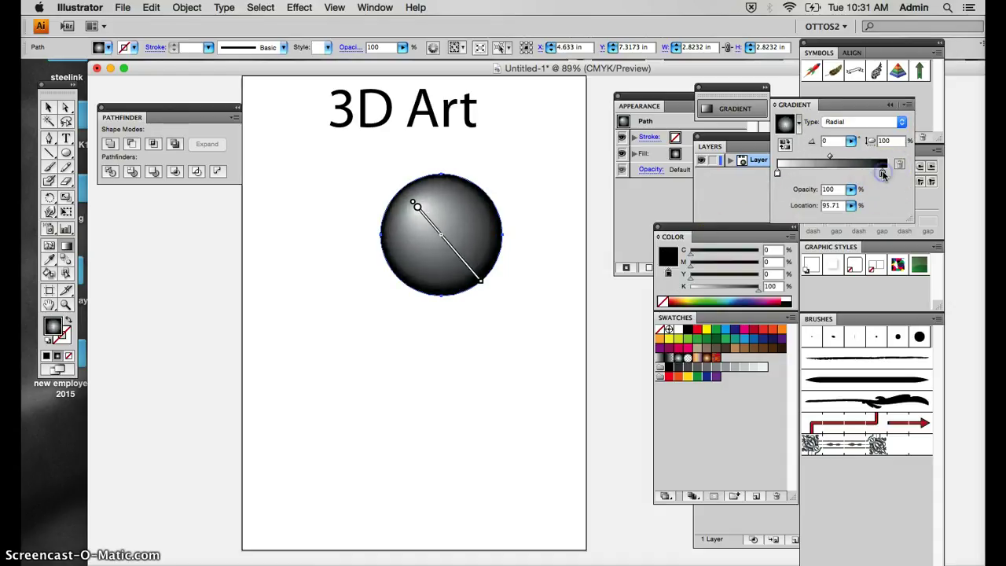
pyautogui.moveTo(699, 359); pyautogui.dragTo(807, 205)
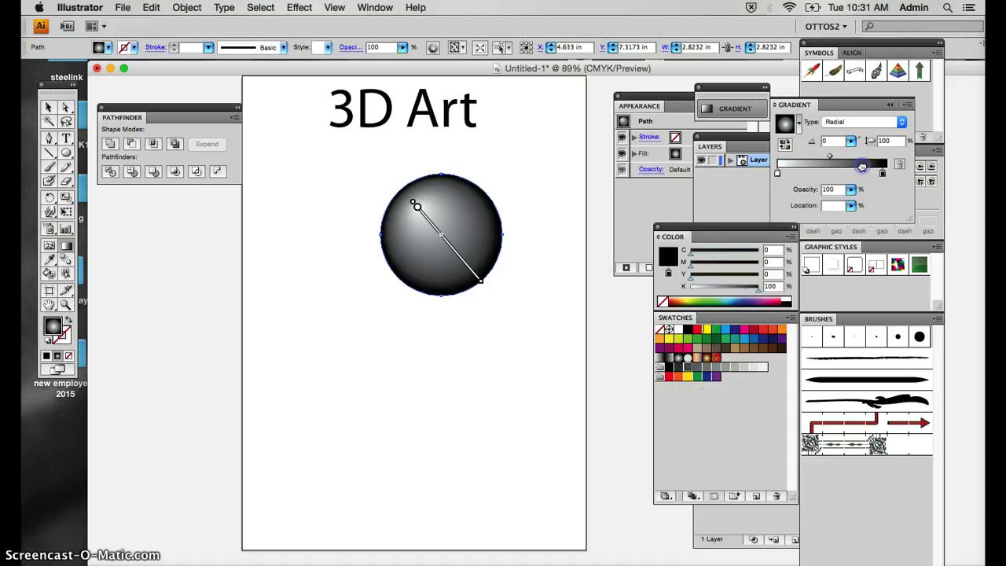
pyautogui.moveTo(862, 166); pyautogui.dragTo(892, 176)
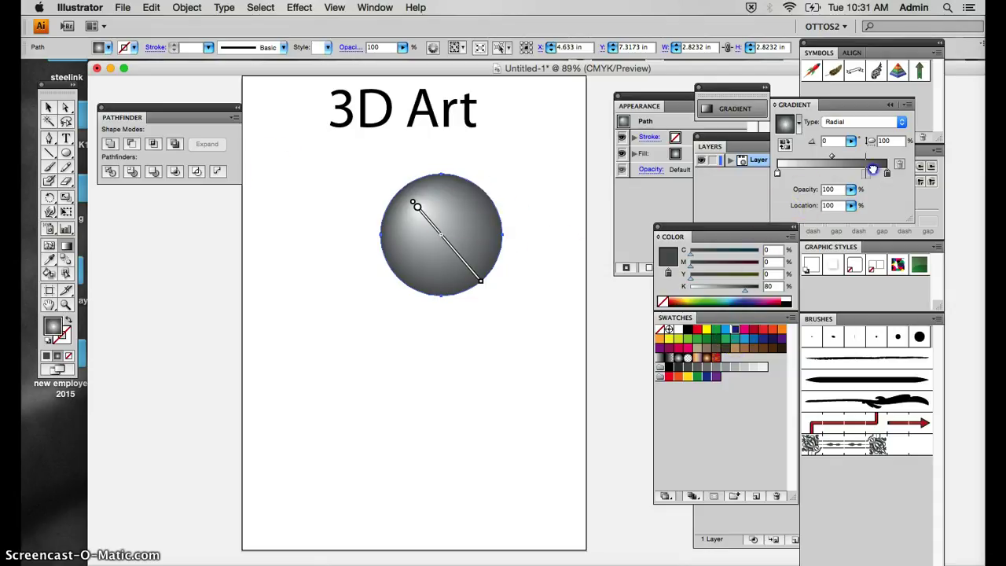
pyautogui.moveTo(872, 170)
pyautogui.mouseDown()
pyautogui.moveTo(887, 201)
pyautogui.moveTo(888, 172)
pyautogui.mouseUp()
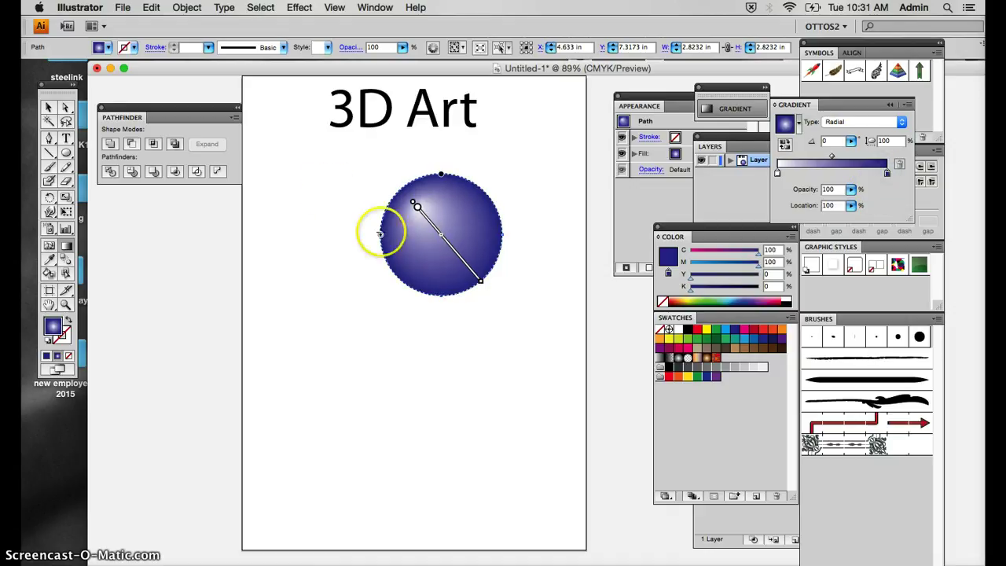
# Move the circle down and towards the page's centre line and change its gradient fill to solid dark blue
pyautogui.click(47, 109)
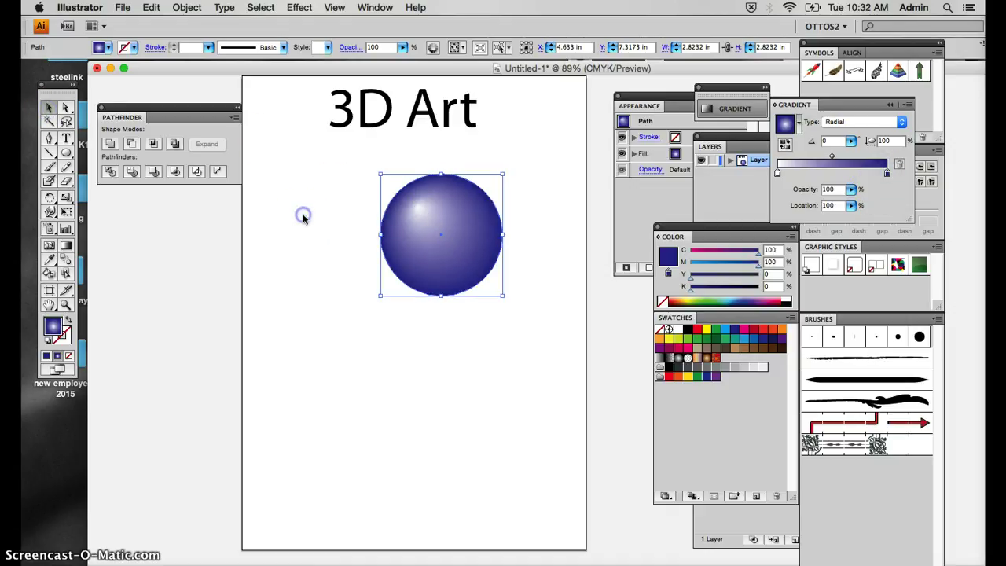
pyautogui.click(303, 213)
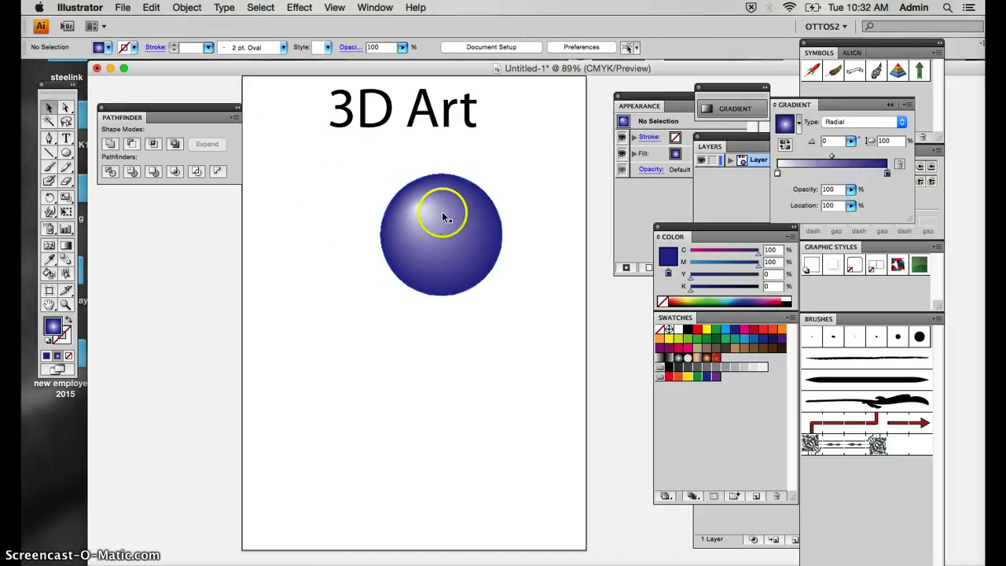
pyautogui.moveTo(439, 220); pyautogui.dragTo(429, 257)
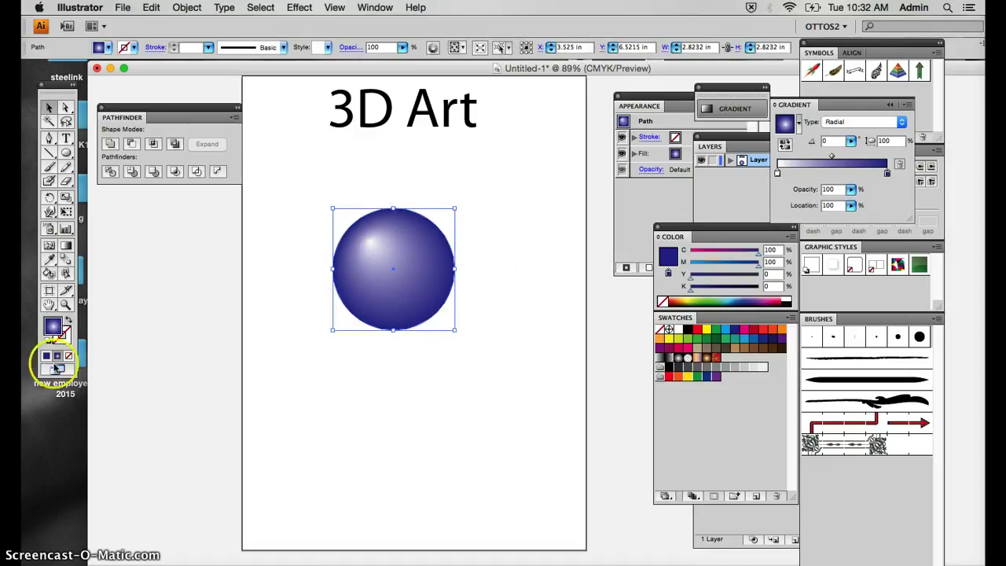
pyautogui.click(45, 355)
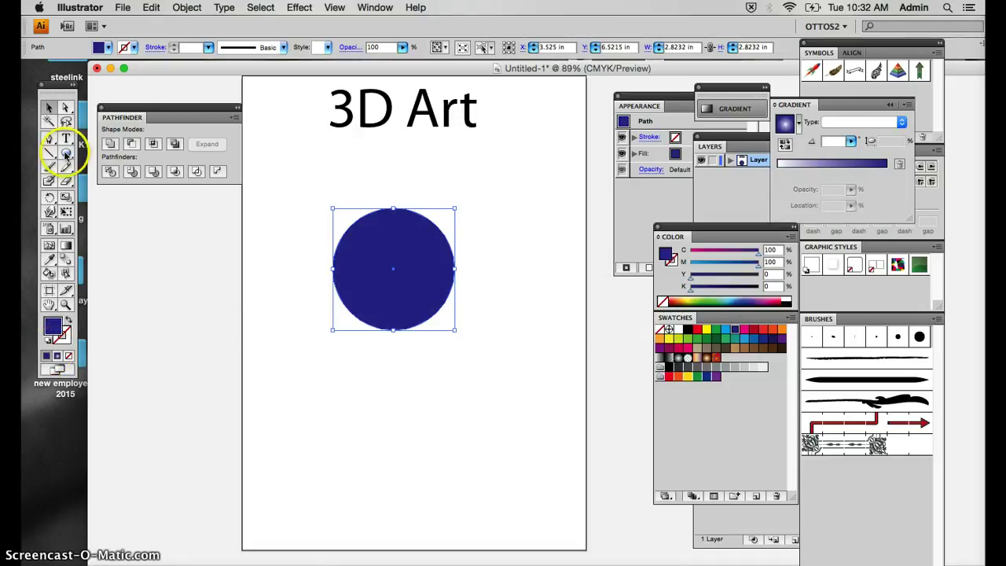
# Draw a rectangle about 1.71 by 4.42 in over the right half of the circle, its left edge on the circle's centre line
pyautogui.moveTo(66, 156); pyautogui.dragTo(100, 156)
pyautogui.moveTo(392, 179); pyautogui.dragTo(483, 357)
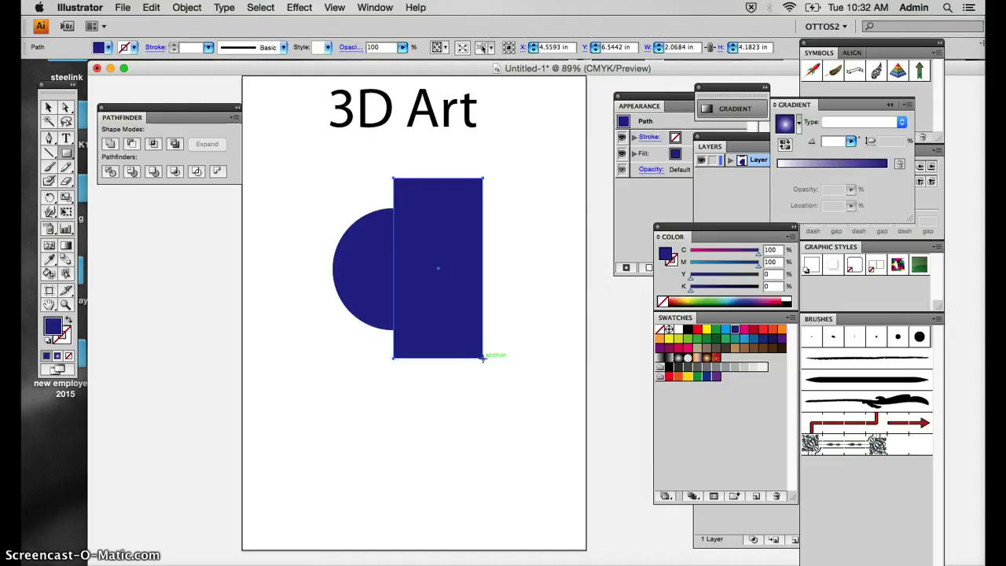
pyautogui.press('Delete')
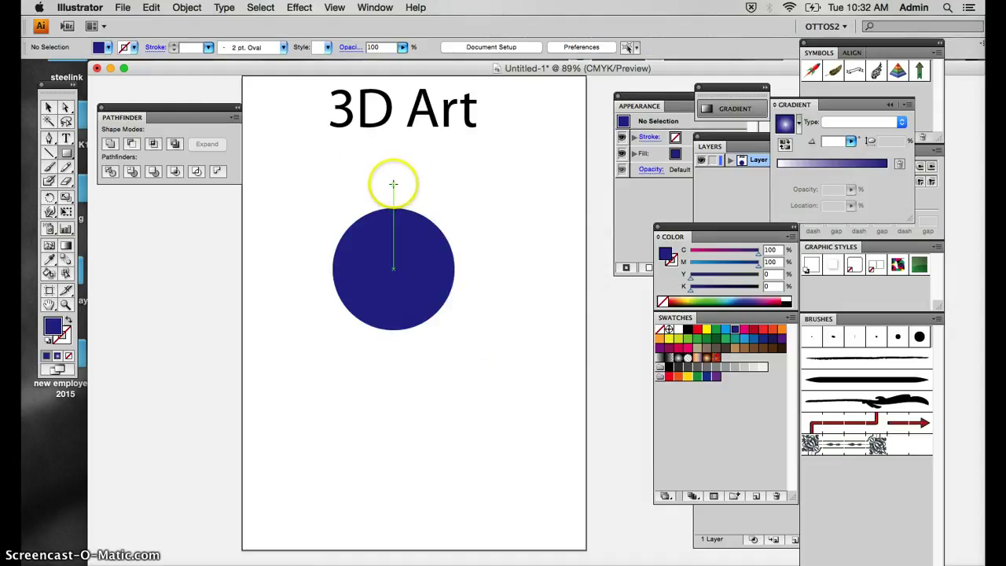
pyautogui.moveTo(393, 184); pyautogui.dragTo(468, 375)
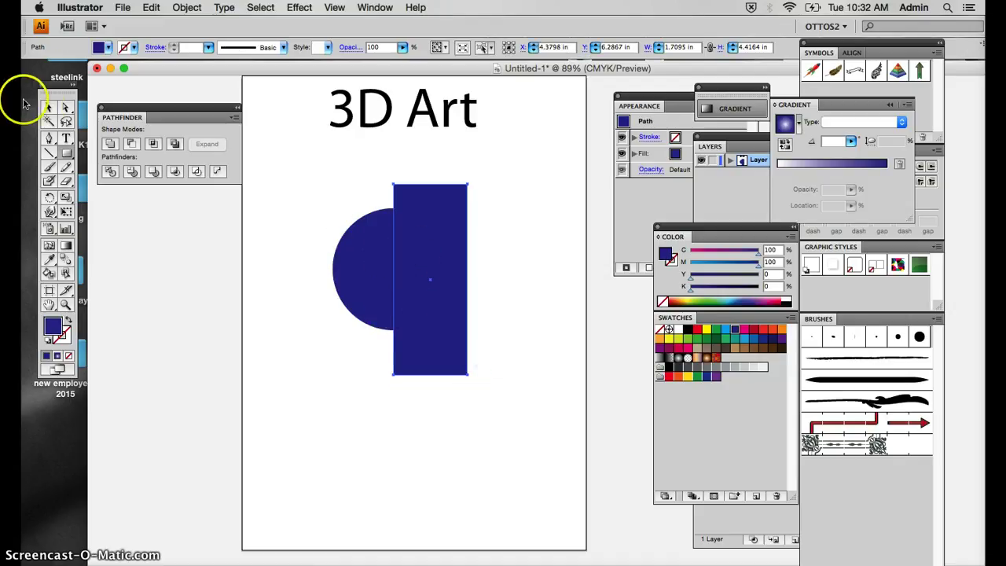
# Subtract the rectangle from the circle with Minus Front and move the remaining half circle slightly higher
pyautogui.click(48, 108)
pyautogui.moveTo(328, 196); pyautogui.dragTo(448, 299)
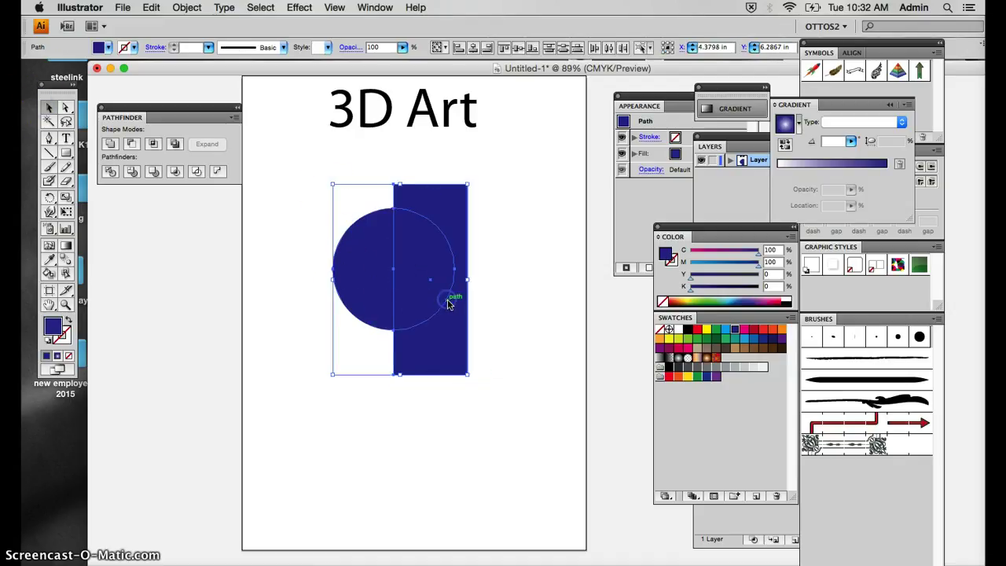
pyautogui.click(131, 143)
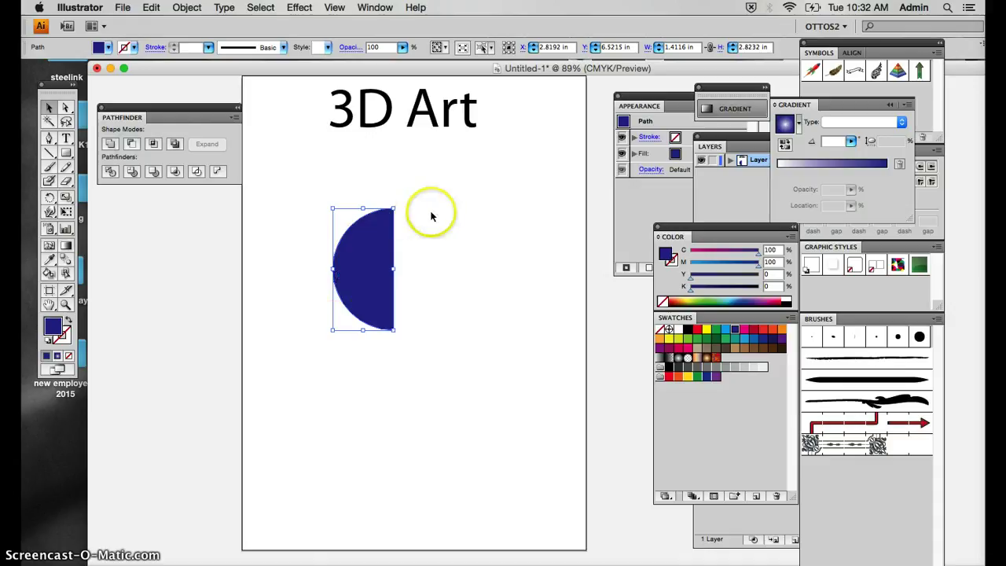
pyautogui.moveTo(379, 238); pyautogui.dragTo(389, 213)
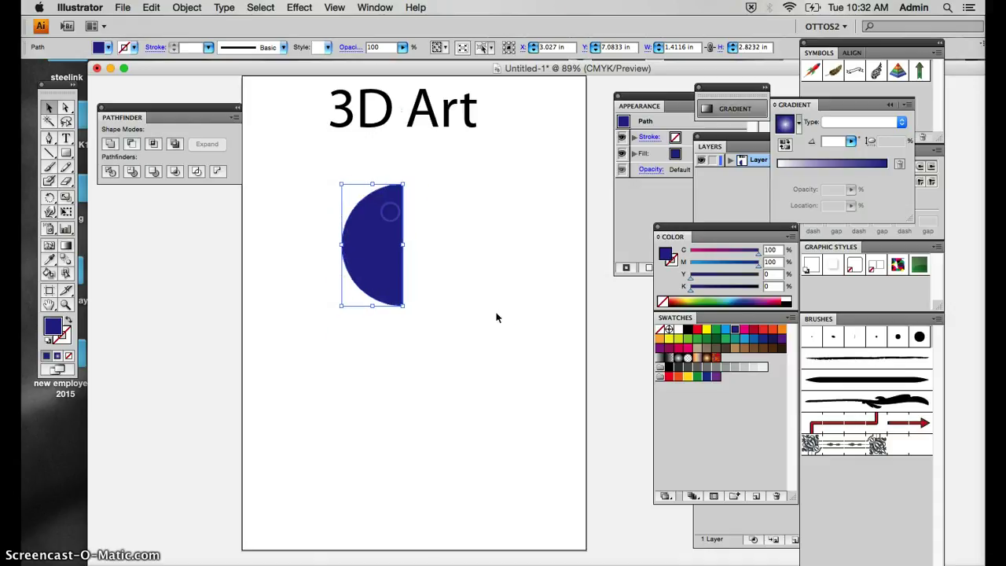
# Select the half circle and place the Appearance panel beside the artboard, below the Pathfinder panel
pyautogui.click(440, 346)
pyautogui.click(397, 250)
pyautogui.click(261, 8)
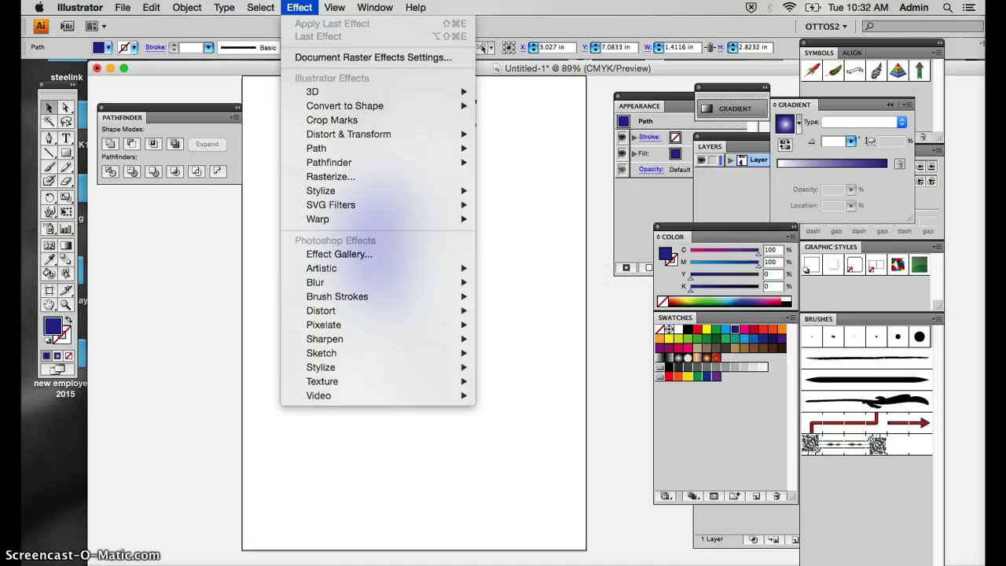
pyautogui.click(636, 100)
pyautogui.moveTo(636, 101); pyautogui.dragTo(141, 228)
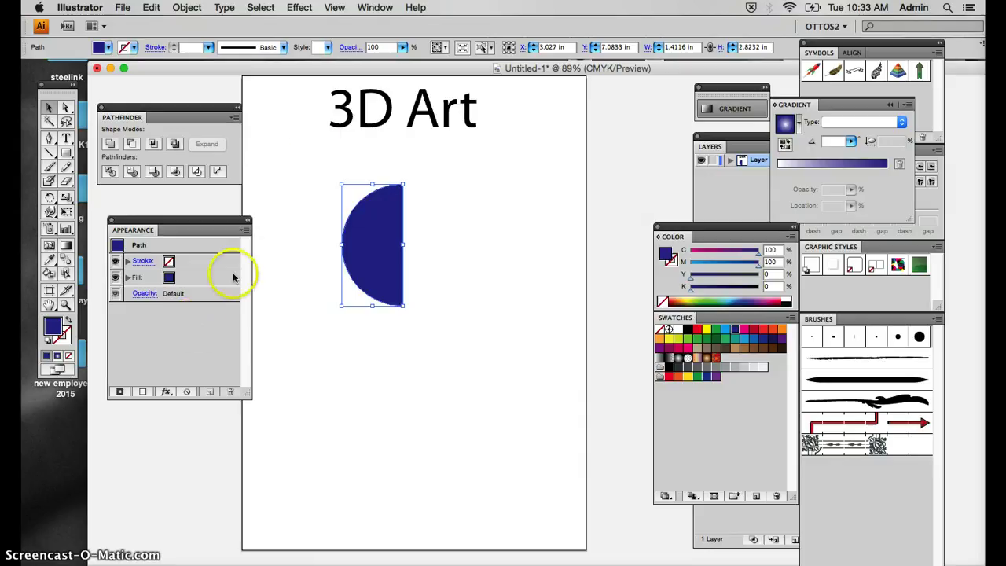
# Set up a 3D Revolve effect on the half circle with Preview on, revolving 360° from the Right Edge
pyautogui.click(299, 7)
pyautogui.moveTo(321, 95)
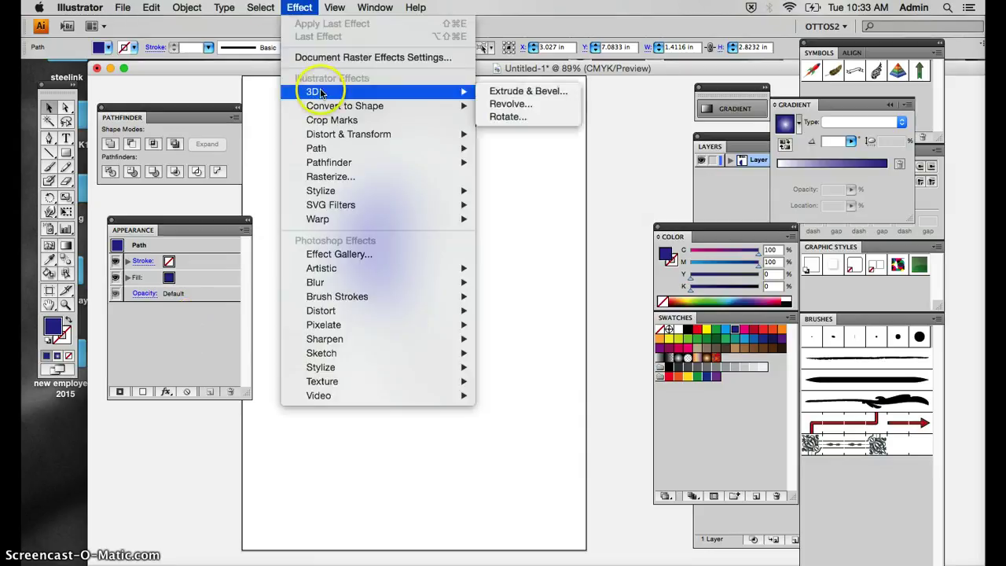
pyautogui.click(511, 104)
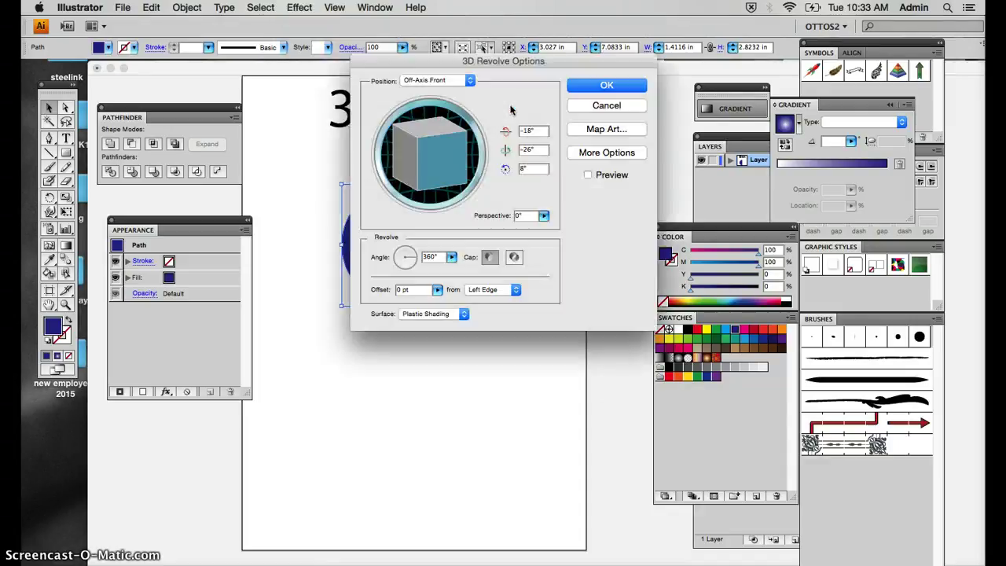
pyautogui.moveTo(459, 63); pyautogui.dragTo(596, 191)
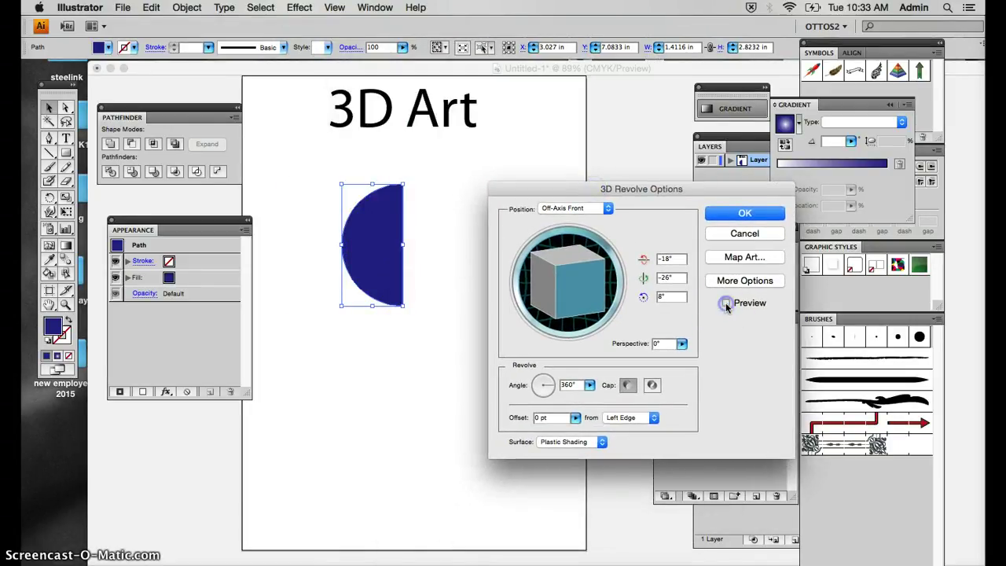
pyautogui.click(727, 303)
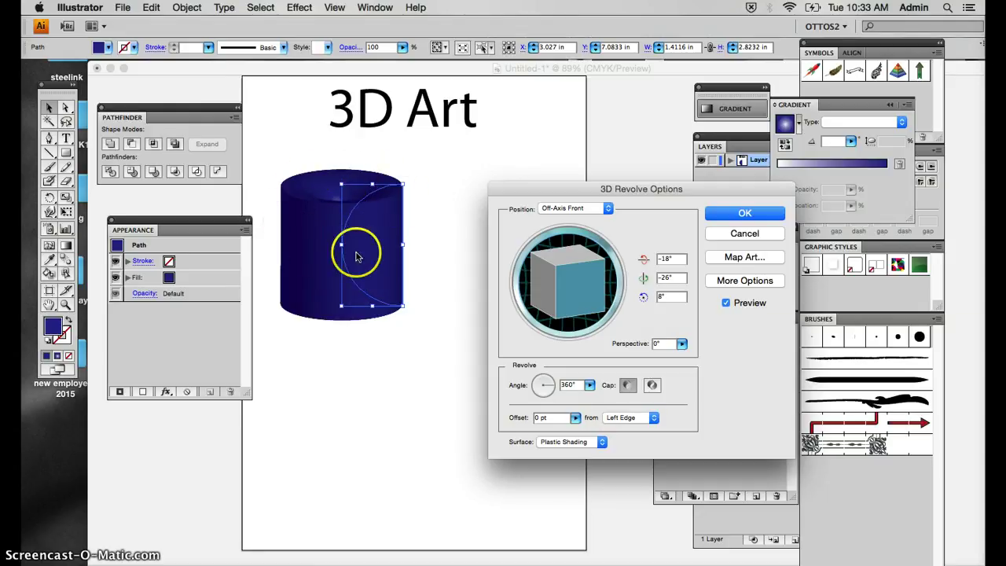
pyautogui.click(623, 419)
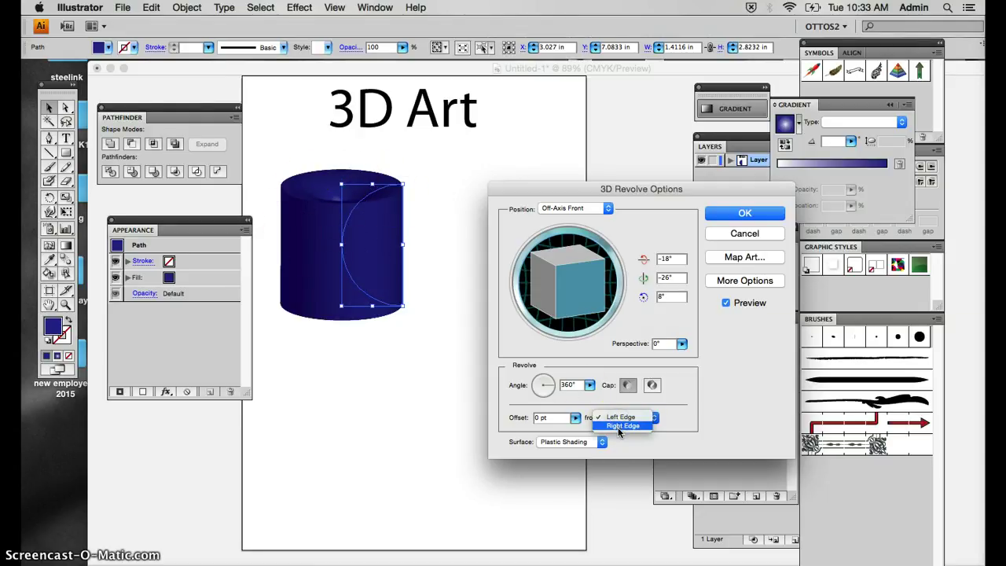
pyautogui.click(623, 426)
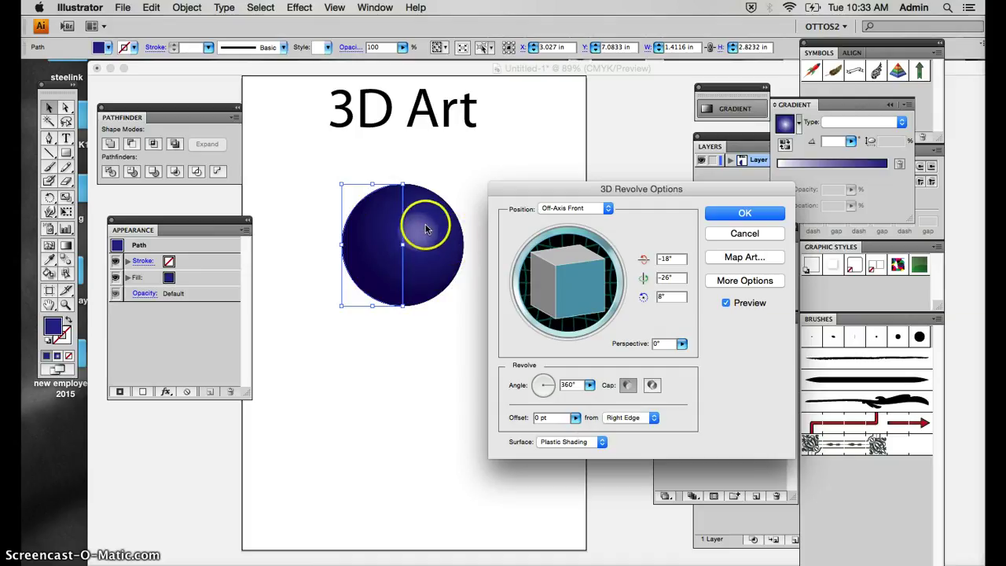
# Try a custom rotation and the Back position on the revolved sphere, and set its position to Front
pyautogui.moveTo(559, 289)
pyautogui.mouseDown()
pyautogui.moveTo(577, 301)
pyautogui.moveTo(555, 283)
pyautogui.moveTo(565, 252)
pyautogui.moveTo(587, 254)
pyautogui.moveTo(586, 295)
pyautogui.moveTo(549, 301)
pyautogui.moveTo(551, 272)
pyautogui.moveTo(556, 285)
pyautogui.moveTo(595, 283)
pyautogui.moveTo(579, 265)
pyautogui.moveTo(537, 319)
pyautogui.moveTo(582, 275)
pyautogui.moveTo(593, 309)
pyautogui.moveTo(570, 292)
pyautogui.moveTo(538, 293)
pyautogui.moveTo(565, 299)
pyautogui.mouseUp()
pyautogui.click(573, 209)
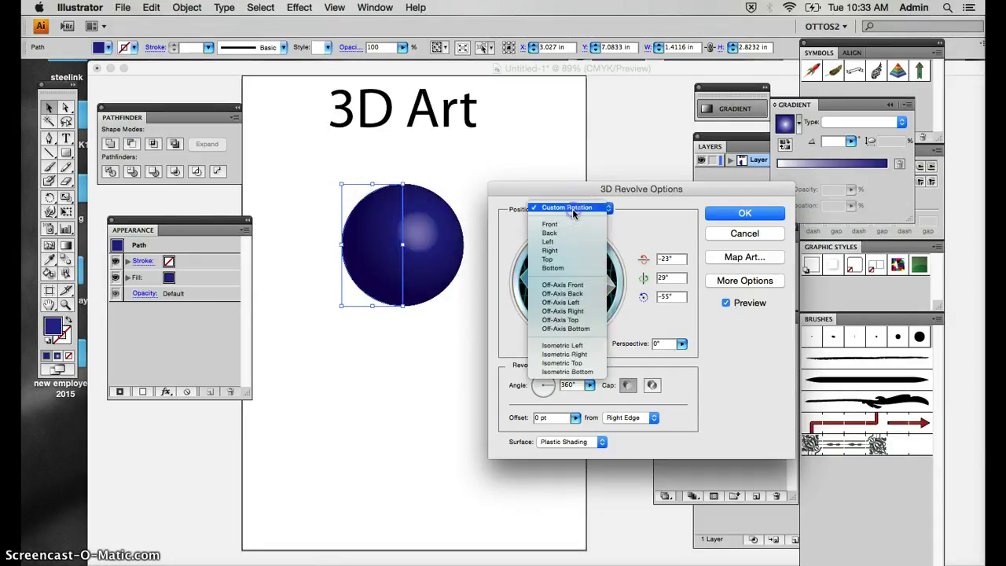
pyautogui.click(566, 232)
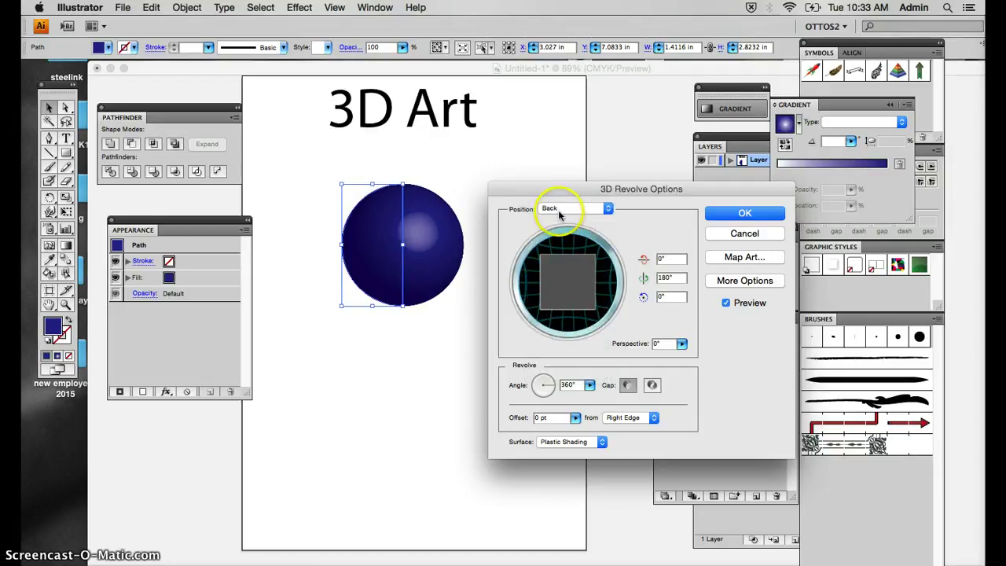
pyautogui.click(559, 208)
pyautogui.click(560, 200)
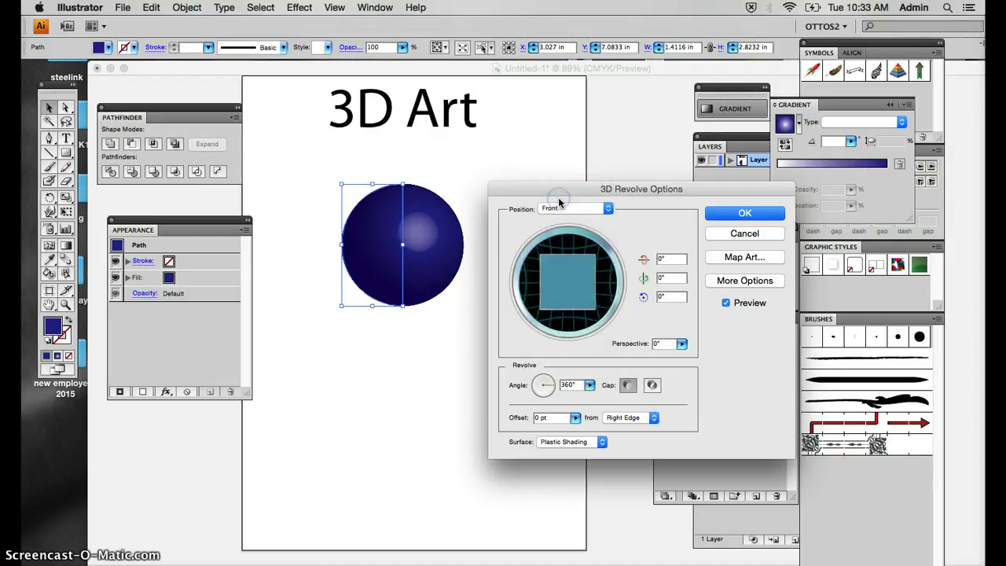
# Set the revolved sphere's position to Off-Axis Front and apply the 3D Revolve effect
pyautogui.click(559, 208)
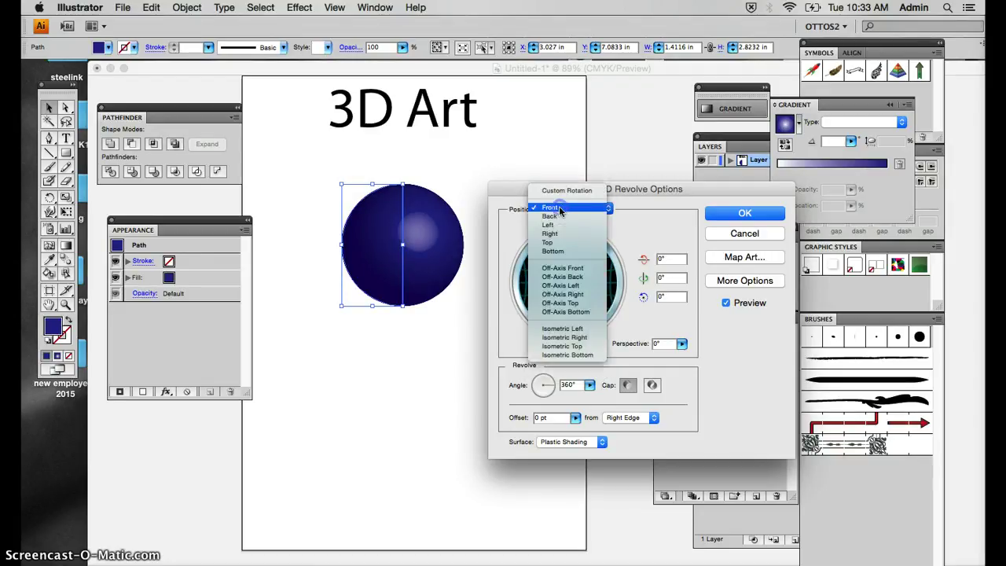
pyautogui.click(561, 274)
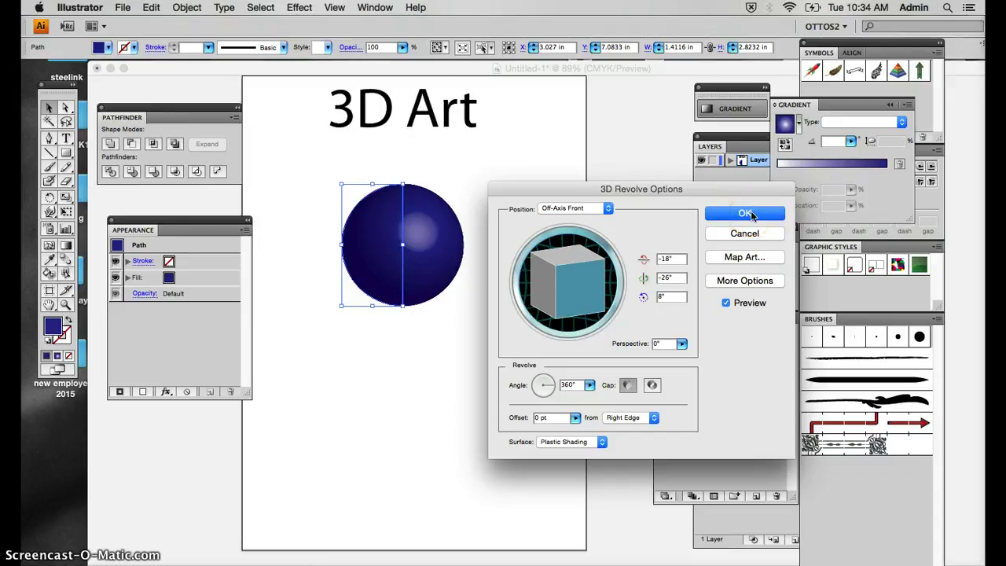
pyautogui.click(745, 213)
# Move the sphere up and right to sit below the 3D Art title, scale it down slightly, and deselect it
pyautogui.moveTo(414, 294); pyautogui.dragTo(443, 251)
pyautogui.click(442, 340)
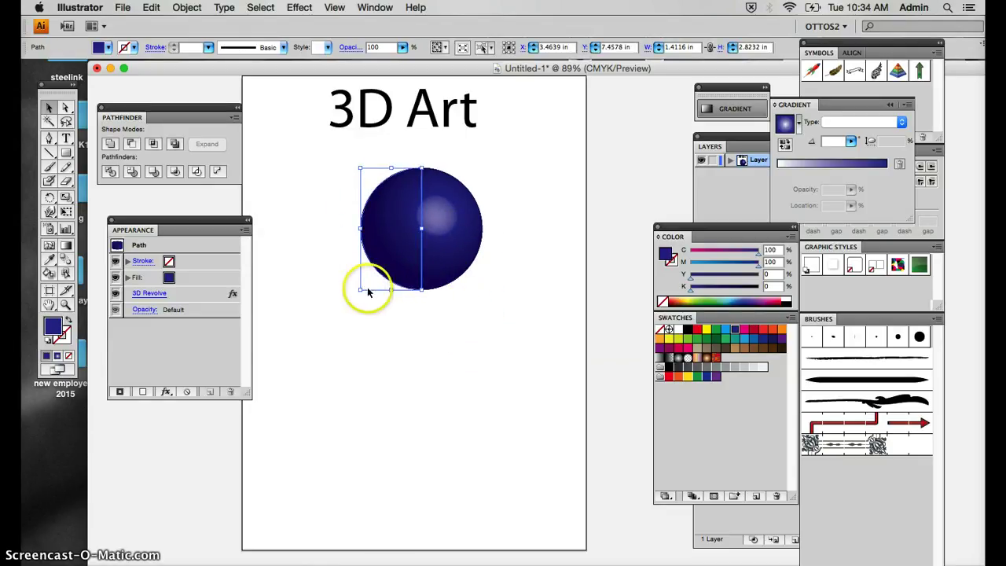
pyautogui.moveTo(360, 289); pyautogui.dragTo(365, 270)
pyautogui.click(440, 308)
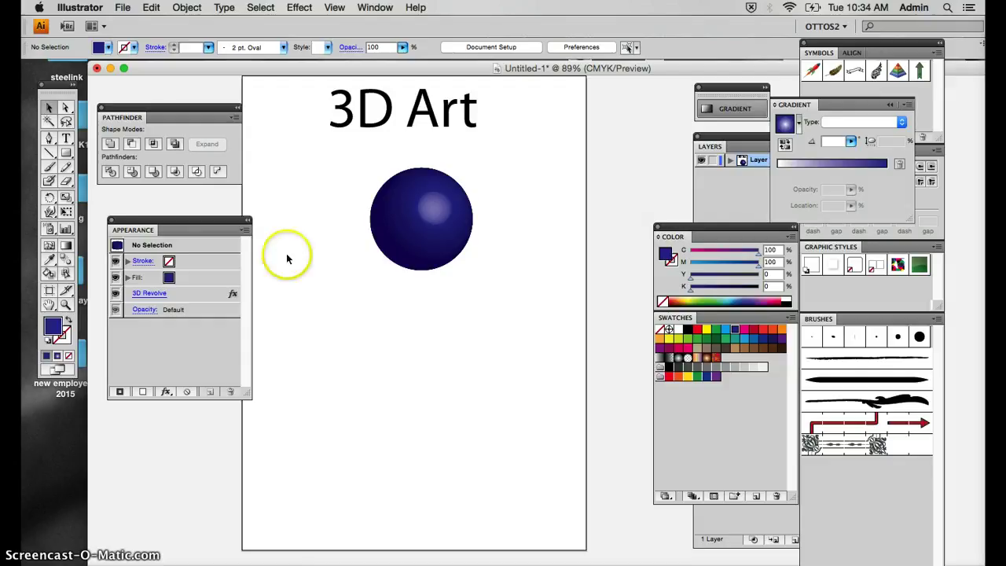
# Draw a flat ellipse about 2.90 in wide and 0.55 in high just below the sphere and centre it under the sphere
pyautogui.click(66, 154)
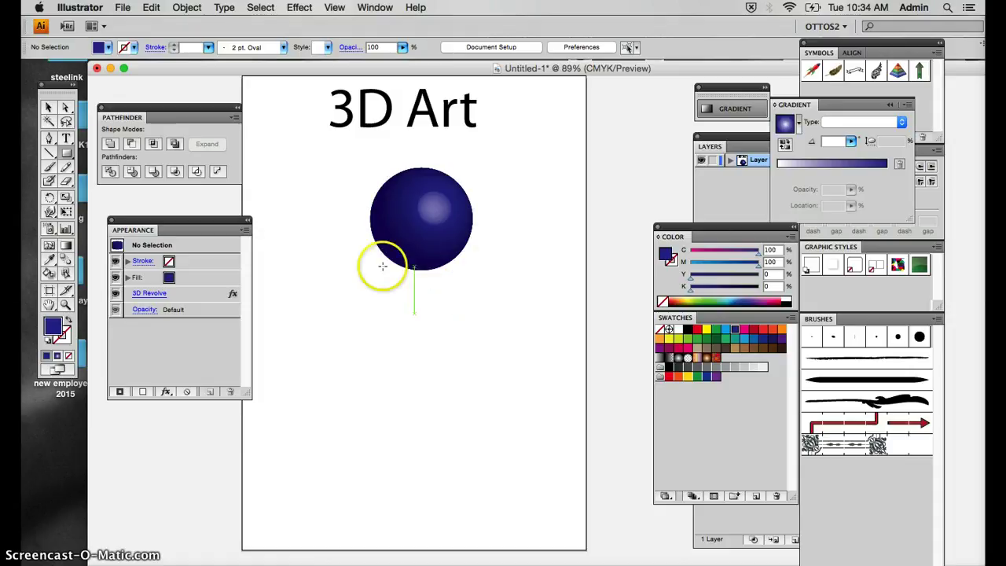
pyautogui.click(69, 154)
pyautogui.moveTo(66, 157); pyautogui.dragTo(110, 183)
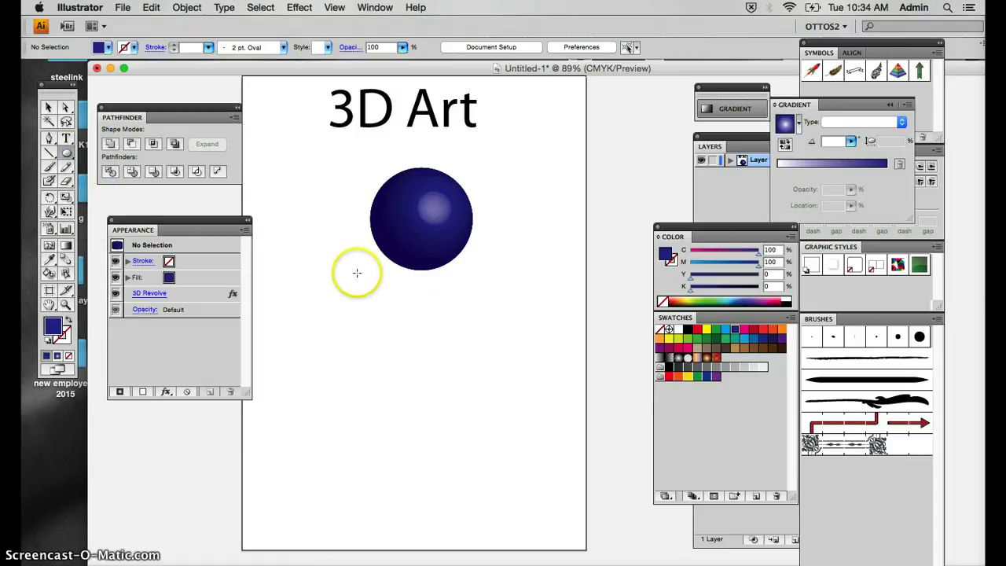
pyautogui.moveTo(359, 272); pyautogui.dragTo(481, 294)
pyautogui.click(47, 108)
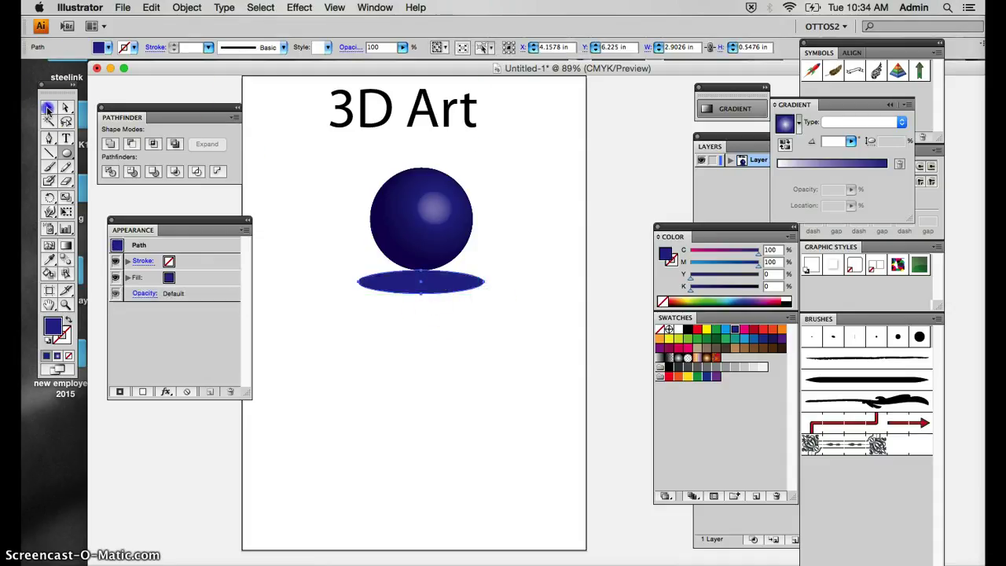
pyautogui.moveTo(429, 284); pyautogui.dragTo(430, 285)
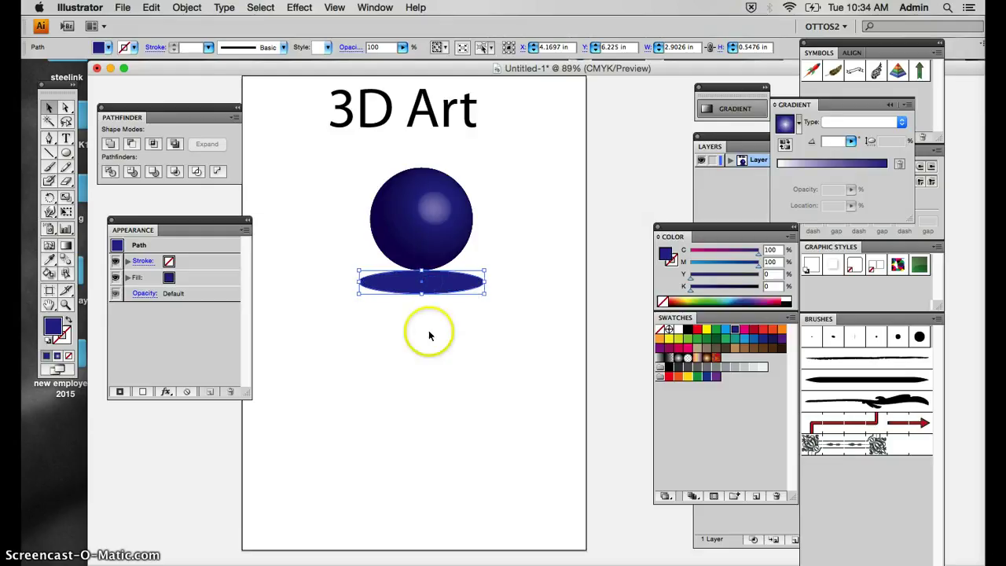
pyautogui.click(422, 323)
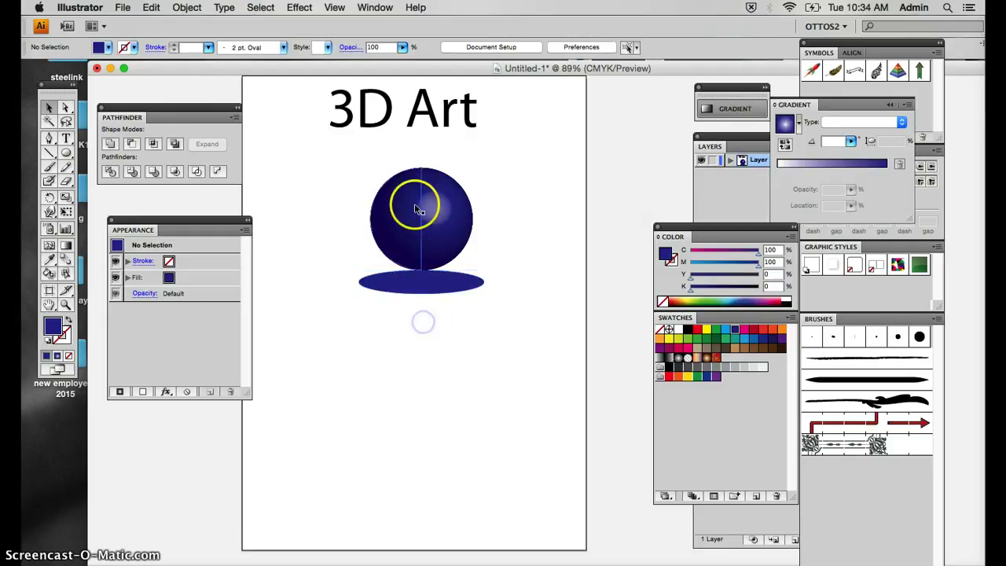
# Nudge the ellipse upward until it overlaps the bottom of the sphere
pyautogui.click(417, 289)
pyautogui.press('Up')
pyautogui.press('Up')
pyautogui.press('Up')
pyautogui.press('Up')
pyautogui.press('Up')
pyautogui.press('Up')
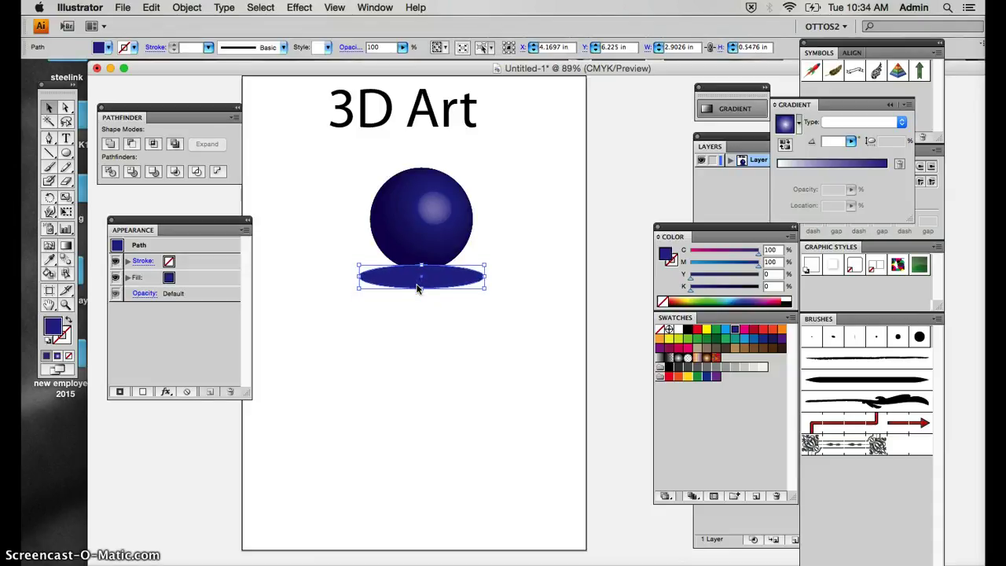
pyautogui.press('Up')
pyautogui.press('Up')
pyautogui.press('Up')
pyautogui.press('Up')
pyautogui.press('Up')
pyautogui.press('Up')
pyautogui.press('Up')
pyautogui.press('Up')
pyautogui.press('Up')
pyautogui.press('Up')
pyautogui.press('Up')
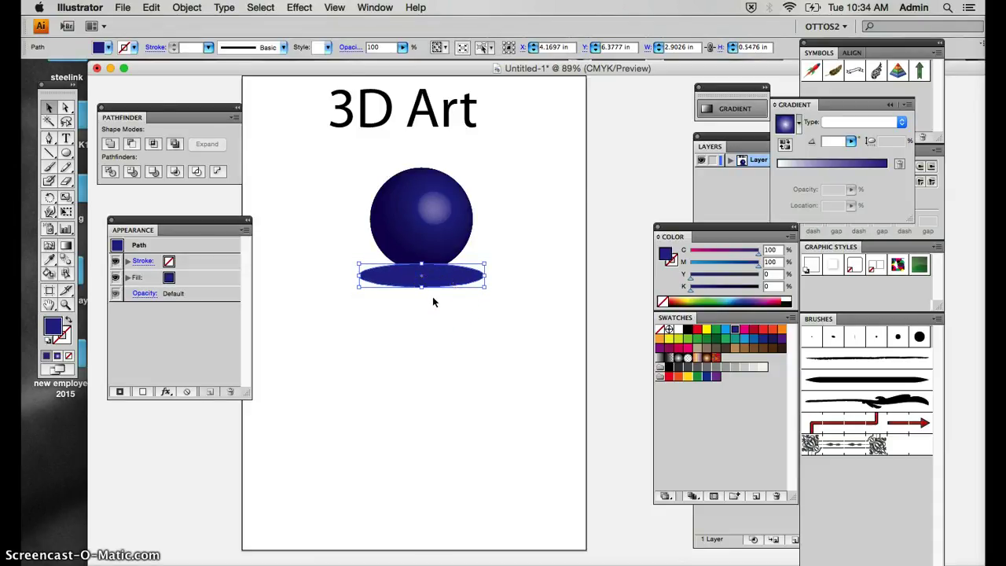
# Move the ellipse down, flatten it to about 0.42 in high, place a copy below it, and move the original back up
pyautogui.moveTo(431, 279); pyautogui.dragTo(422, 355)
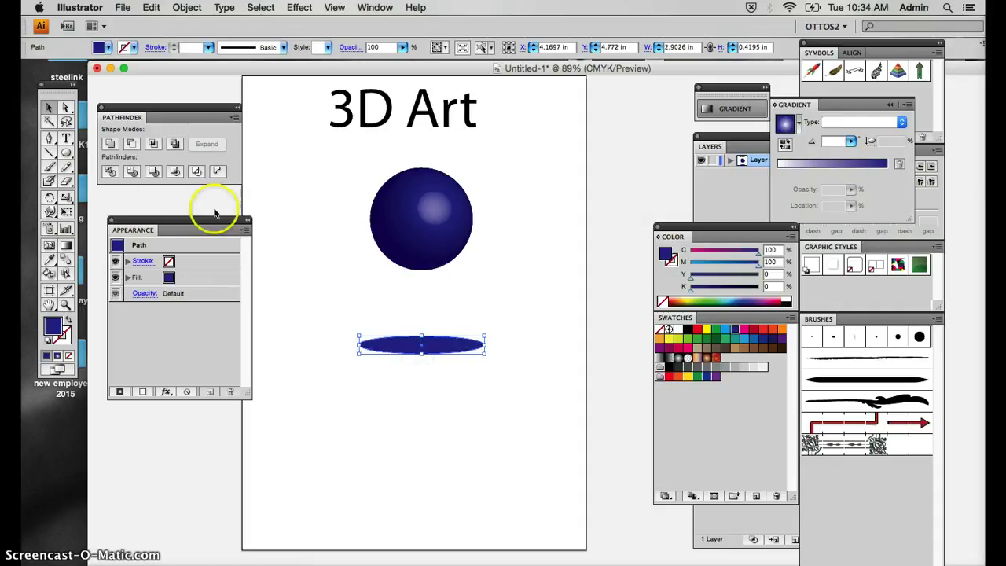
pyautogui.moveTo(398, 359); pyautogui.dragTo(398, 422)
pyautogui.click(403, 343)
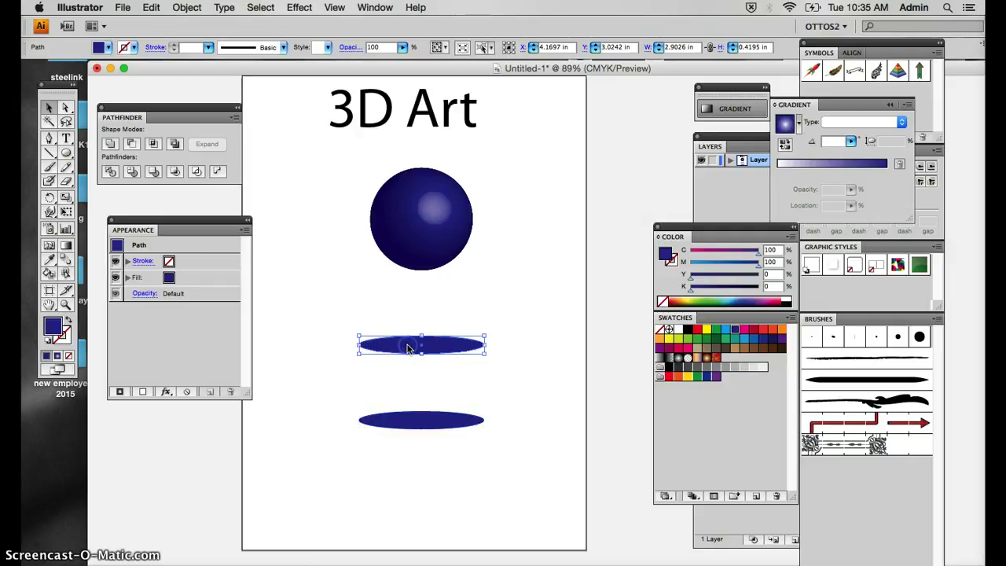
pyautogui.moveTo(408, 337); pyautogui.dragTo(408, 325)
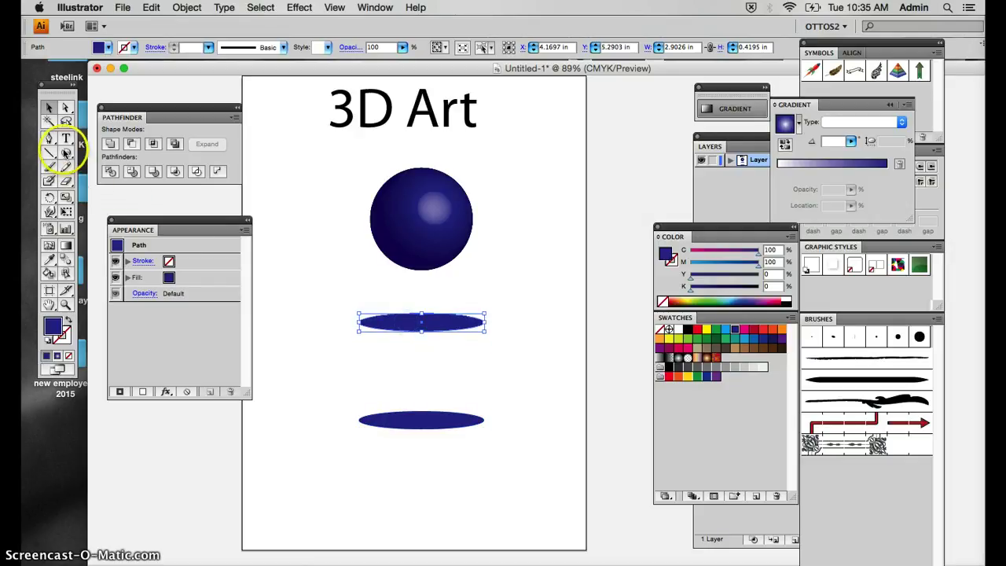
# Draw a rectangle over the right half of the upper ellipse and subtract it from the ellipse with Minus Front
pyautogui.moveTo(65, 151); pyautogui.dragTo(75, 153)
pyautogui.moveTo(433, 315); pyautogui.dragTo(503, 350)
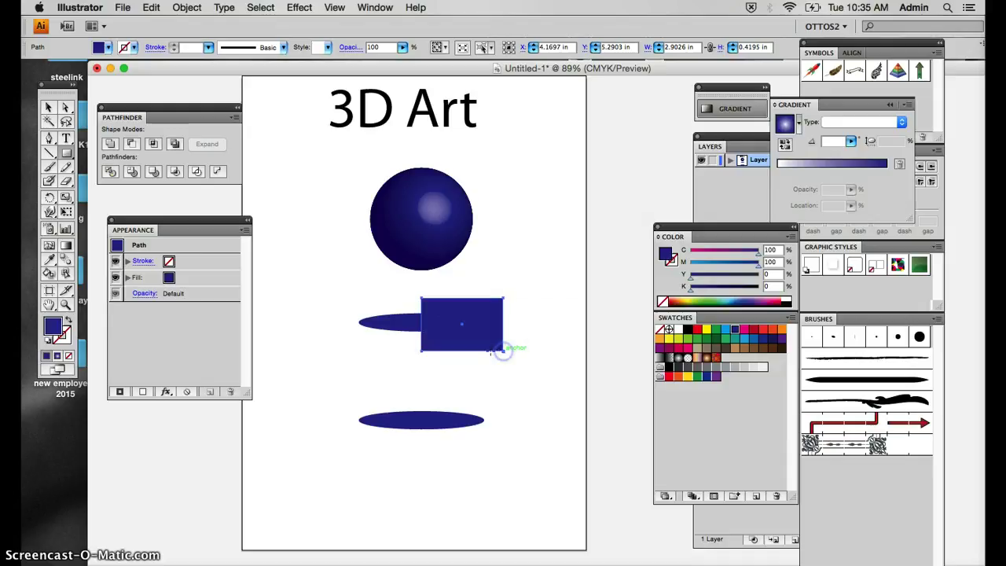
pyautogui.click(49, 106)
pyautogui.keyDown('shift'); pyautogui.click(385, 320); pyautogui.keyUp('shift')
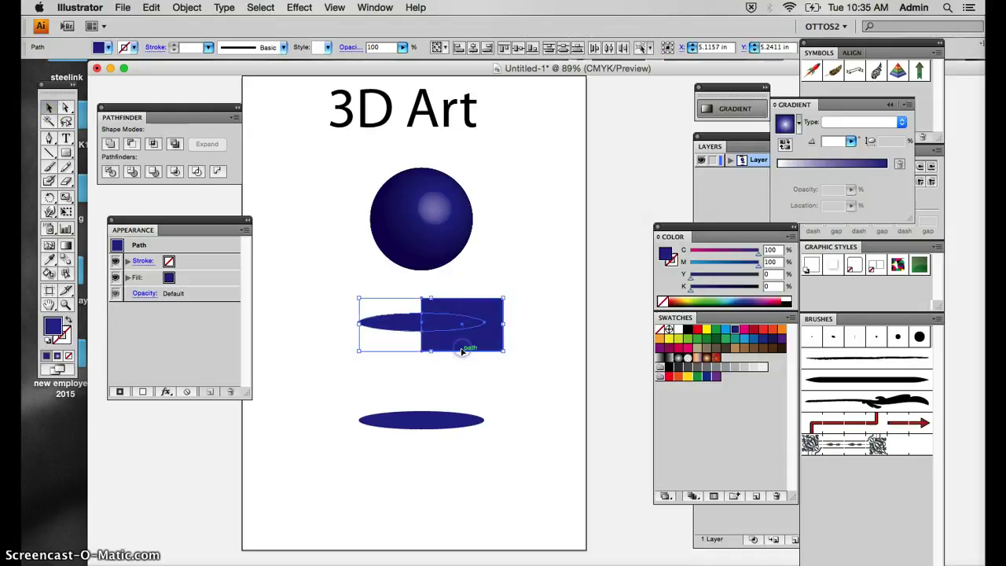
pyautogui.click(131, 144)
pyautogui.click(307, 292)
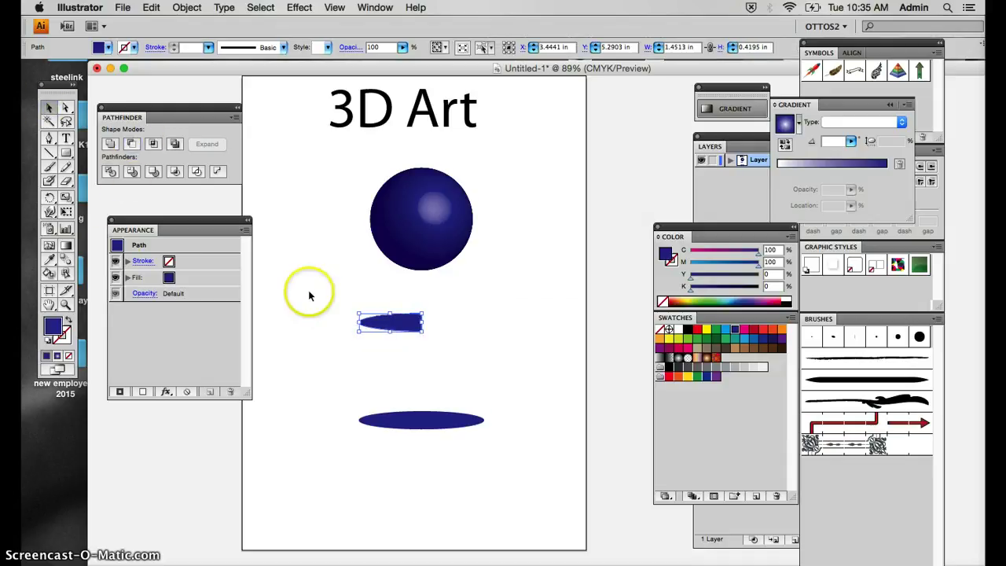
# Set up a 3D Revolve effect on the half ellipse with Preview on, revolving from the Right Edge
pyautogui.click(404, 330)
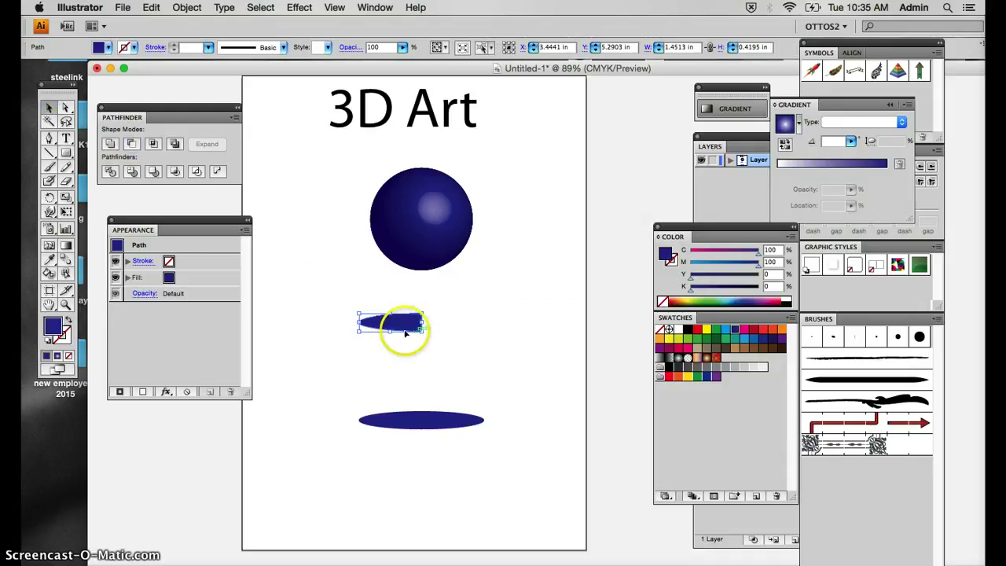
pyautogui.click(300, 7)
pyautogui.moveTo(306, 92)
pyautogui.click(546, 104)
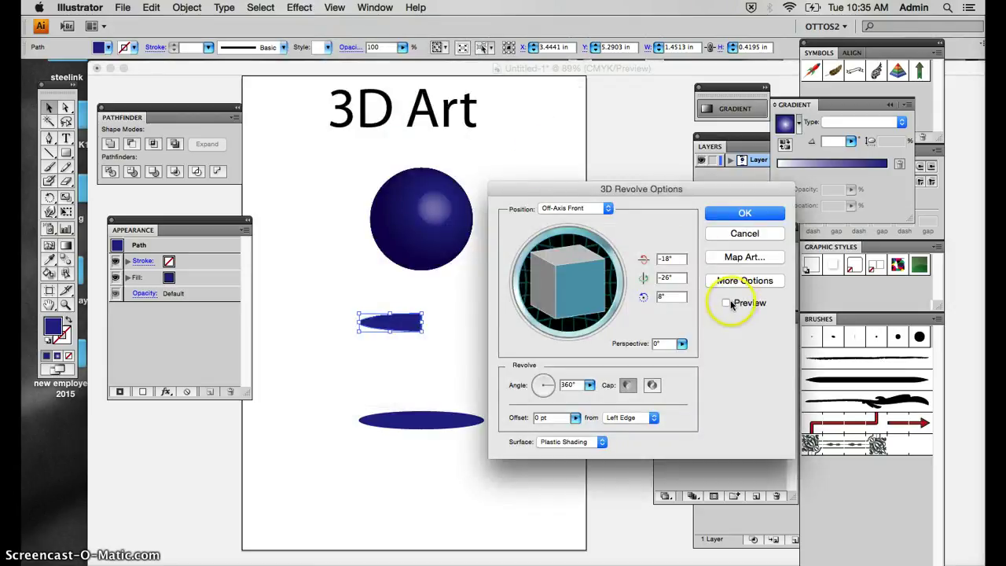
pyautogui.click(726, 302)
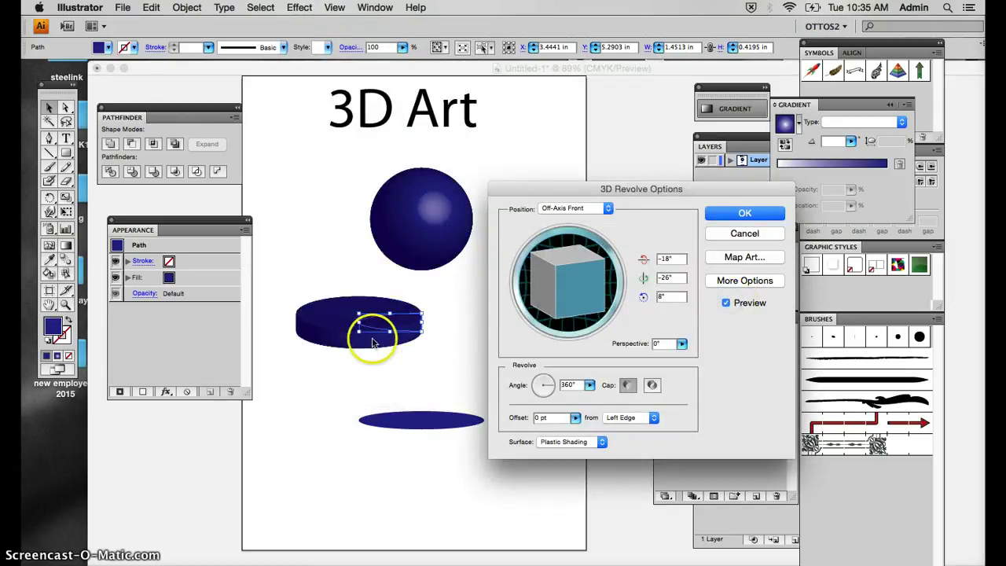
pyautogui.click(620, 426)
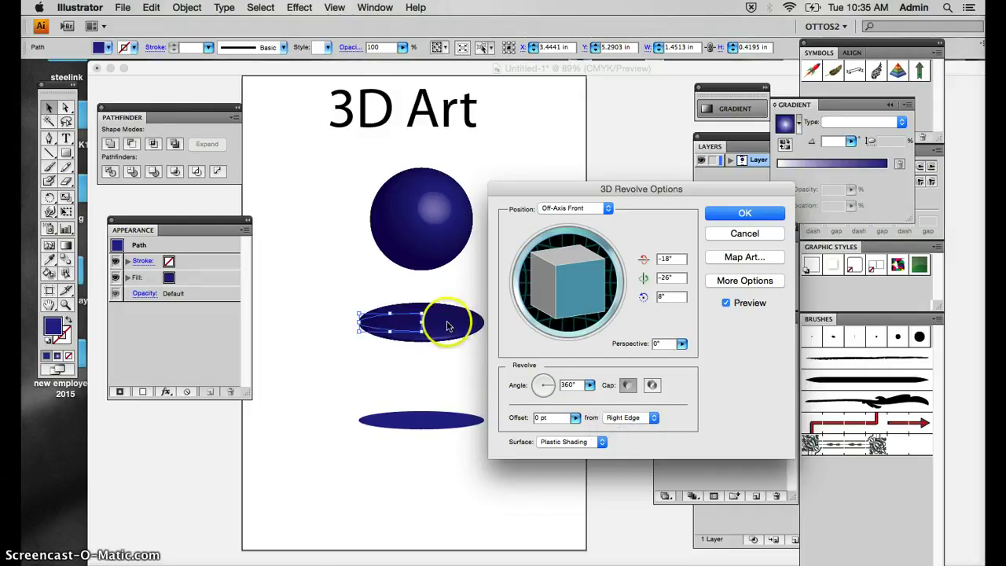
# Rotate the revolved disc freely to about -14°, -26° and 6°, apply the effect, and deselect the disc
pyautogui.click(571, 291)
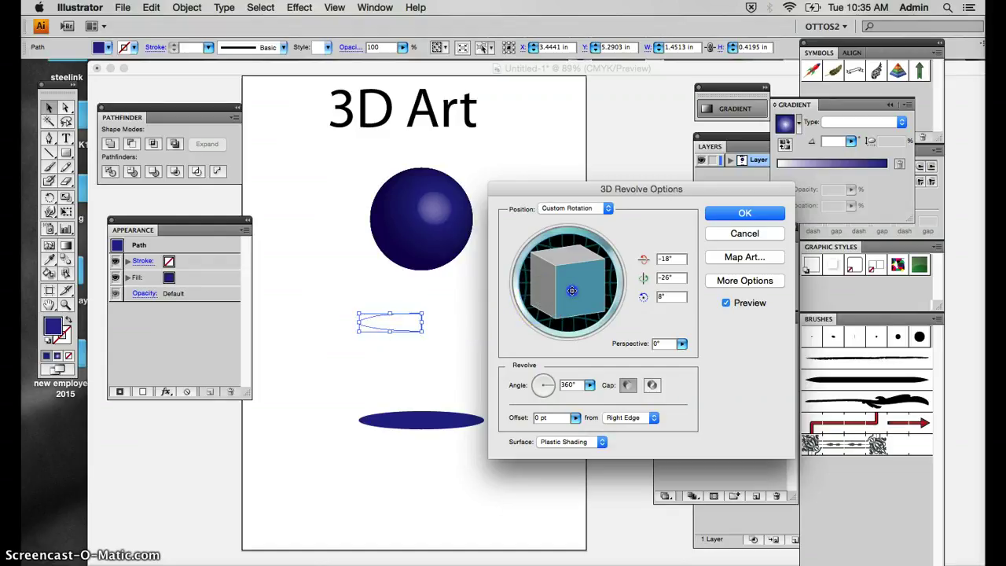
pyautogui.moveTo(571, 291); pyautogui.dragTo(573, 291)
pyautogui.click(438, 324)
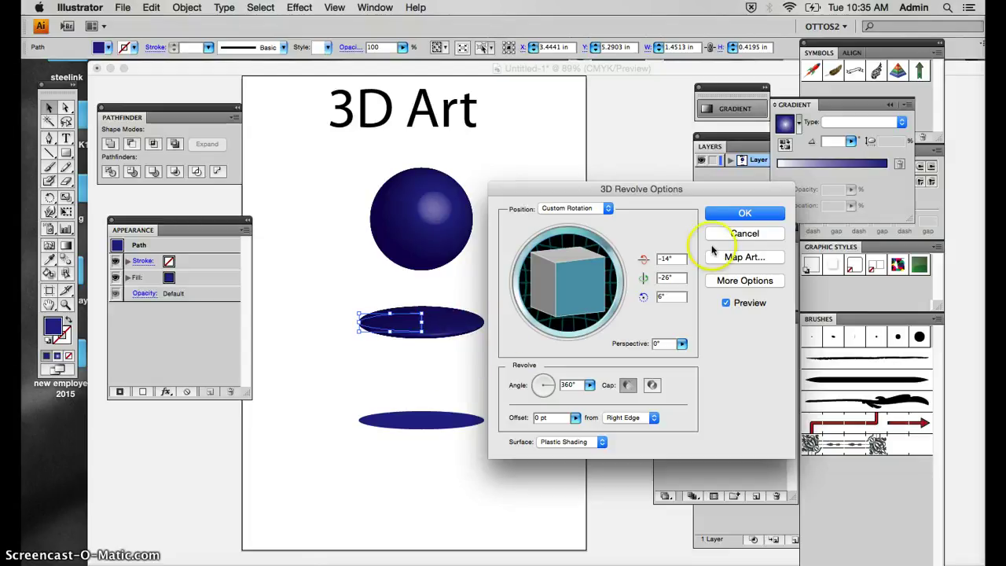
pyautogui.click(731, 214)
pyautogui.click(548, 354)
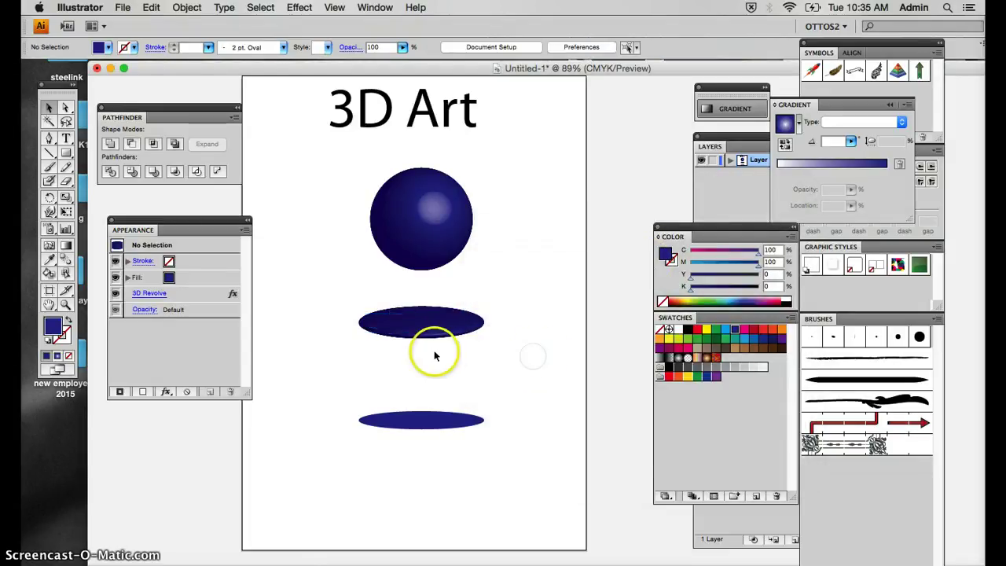
# Set up a 3D Extrude & Bevel effect on the lower ellipse with Preview on and rotate it to about 59°, 4° and 1°
pyautogui.click(442, 423)
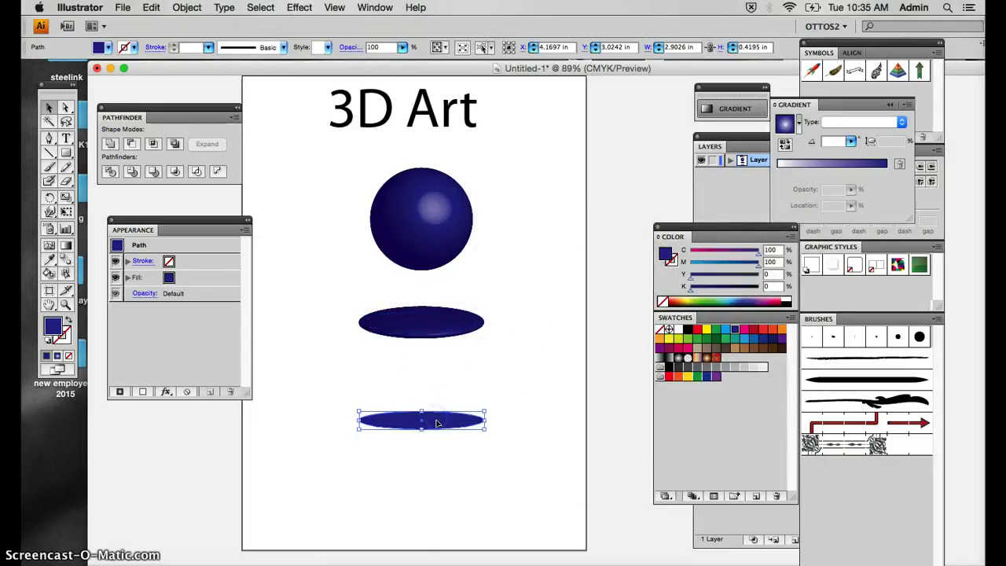
pyautogui.click(298, 8)
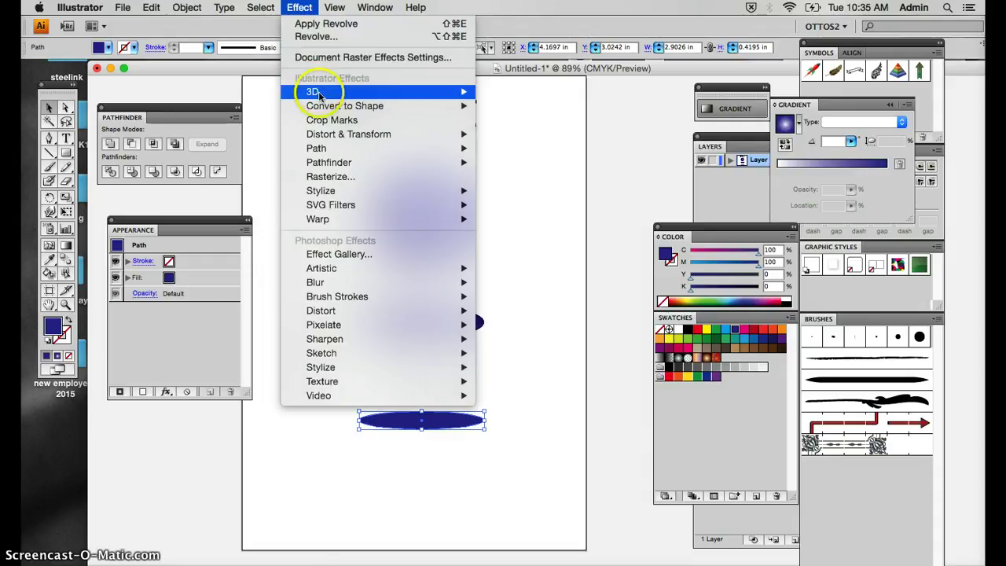
pyautogui.moveTo(315, 92)
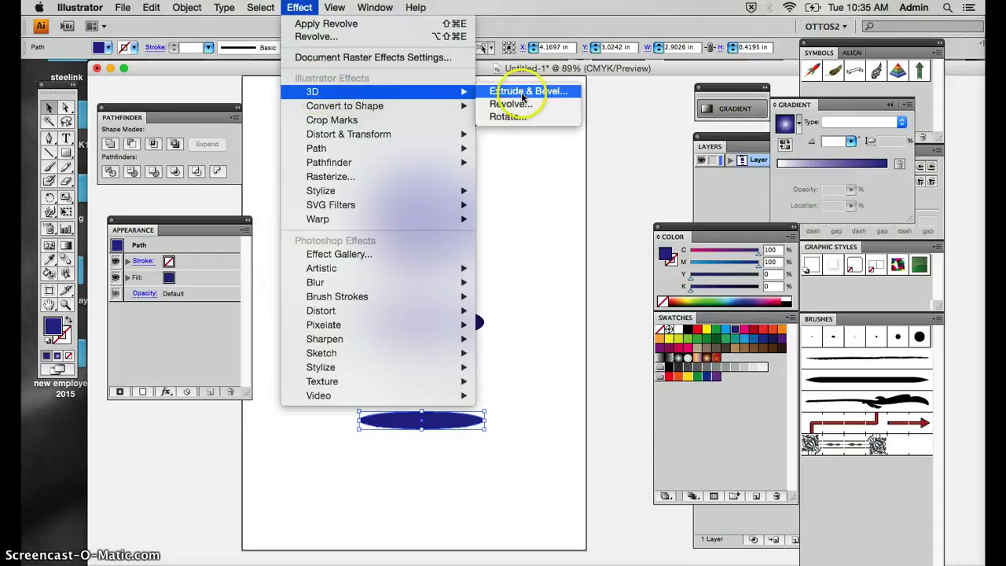
pyautogui.click(510, 92)
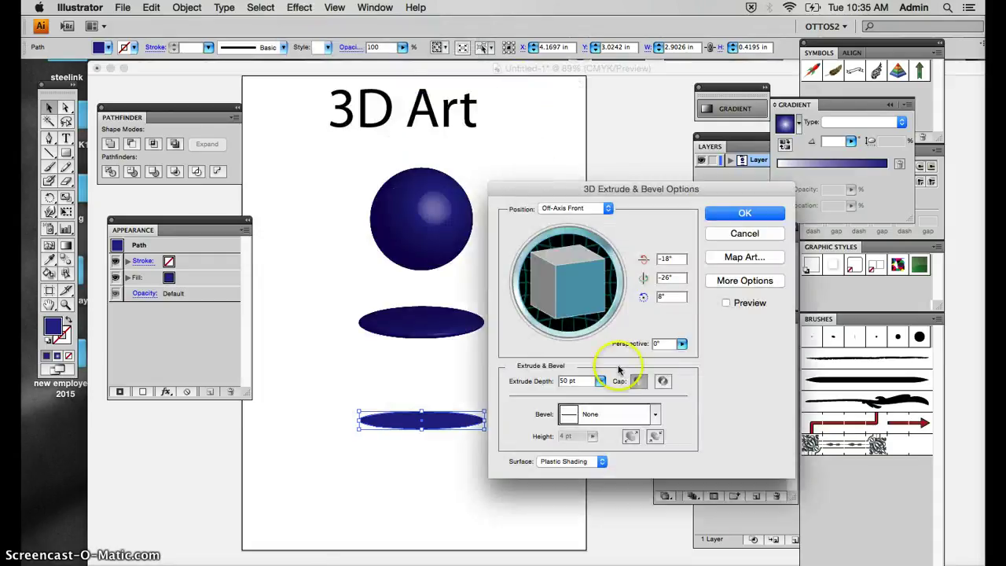
pyautogui.click(725, 303)
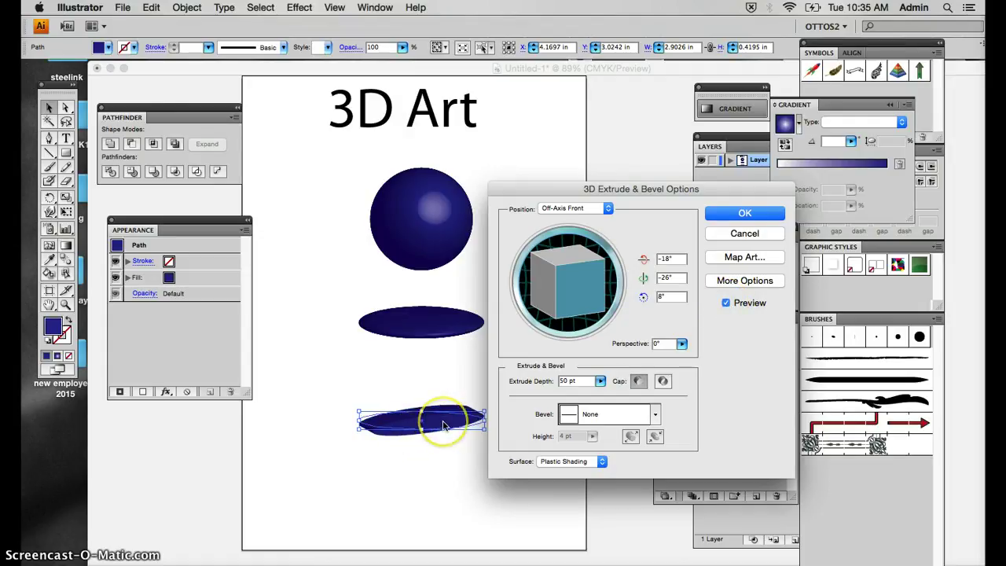
pyautogui.moveTo(561, 307); pyautogui.dragTo(565, 252)
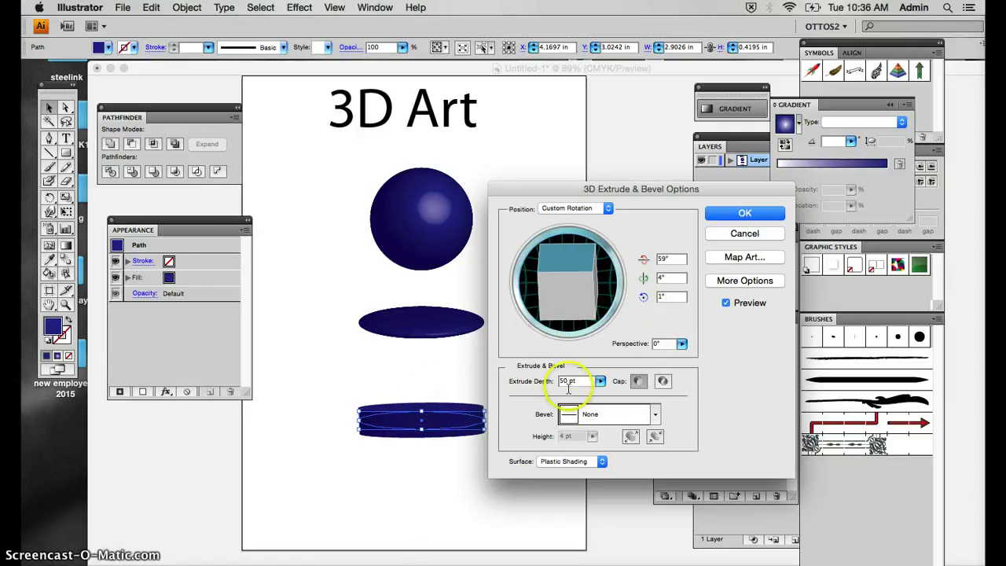
# Try different extrude depths on the lower ellipse and set the depth to 19 pt
pyautogui.click(600, 381)
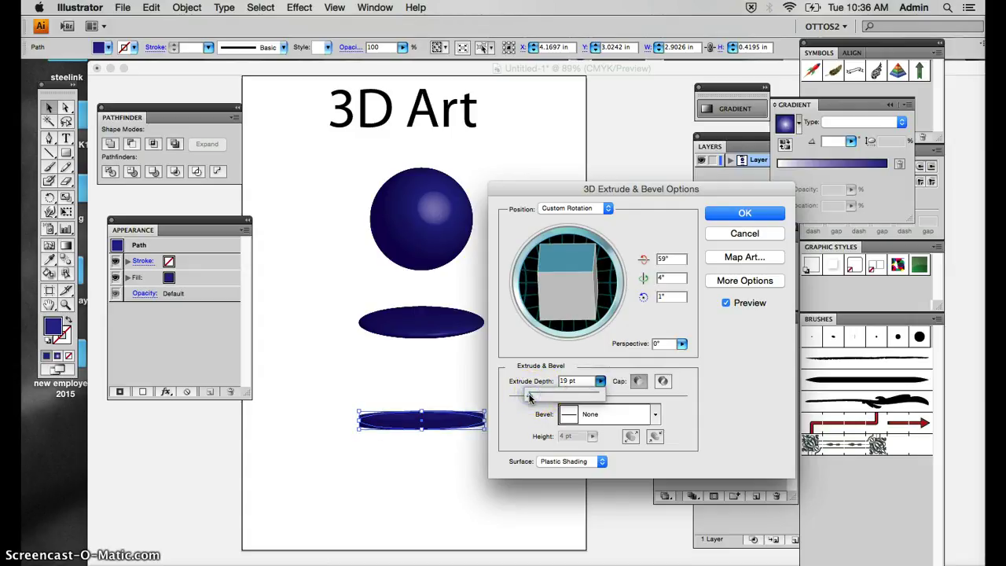
pyautogui.moveTo(553, 397); pyautogui.dragTo(554, 397)
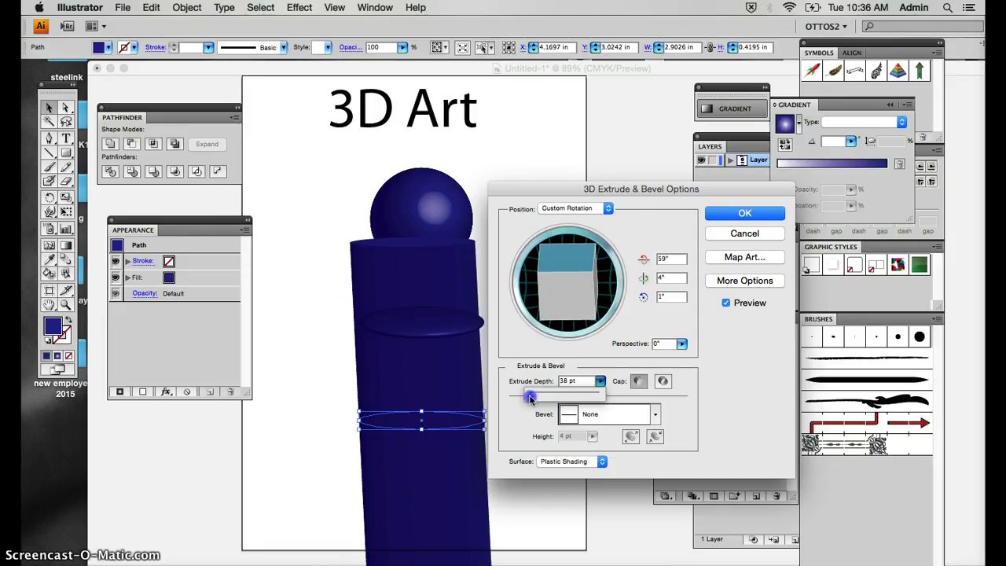
pyautogui.moveTo(530, 399); pyautogui.dragTo(529, 399)
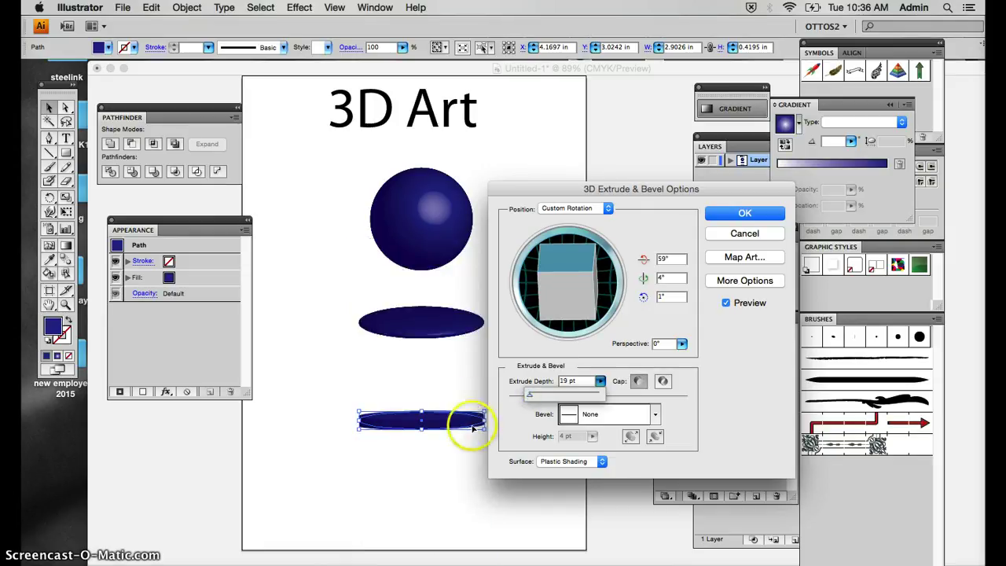
# Rotate the extruded ellipse to 58°, 0° and 0°, apply the effect, and move it between the sphere and the revolved disc
pyautogui.click(578, 288)
pyautogui.moveTo(577, 288); pyautogui.dragTo(594, 271)
pyautogui.click(654, 277)
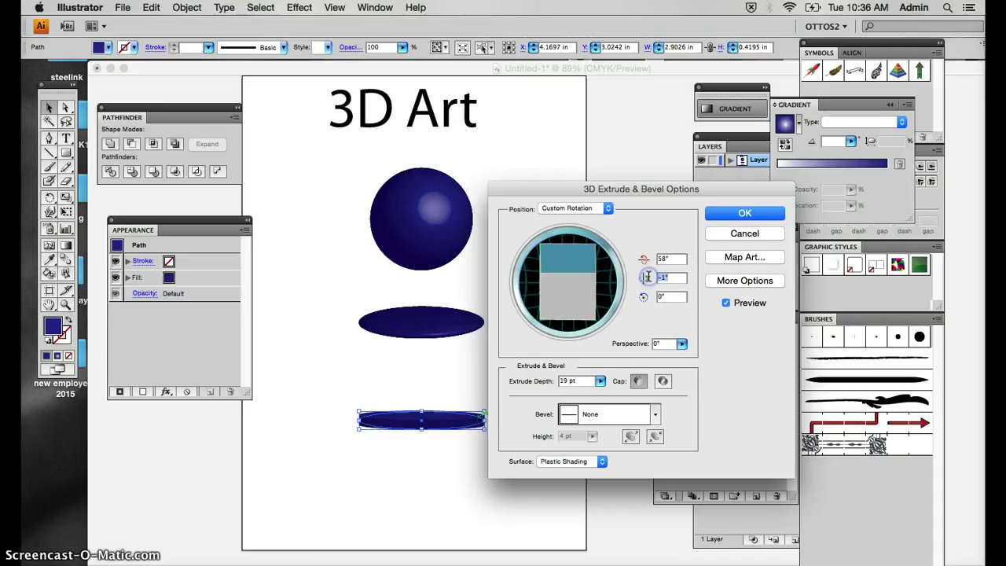
pyautogui.write('0')
pyautogui.click(667, 296)
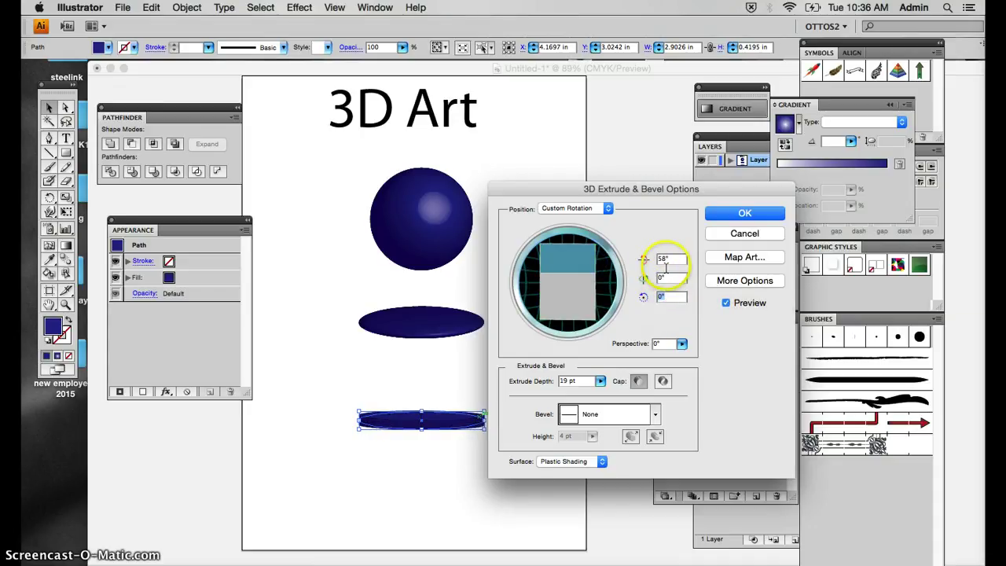
pyautogui.click(673, 260)
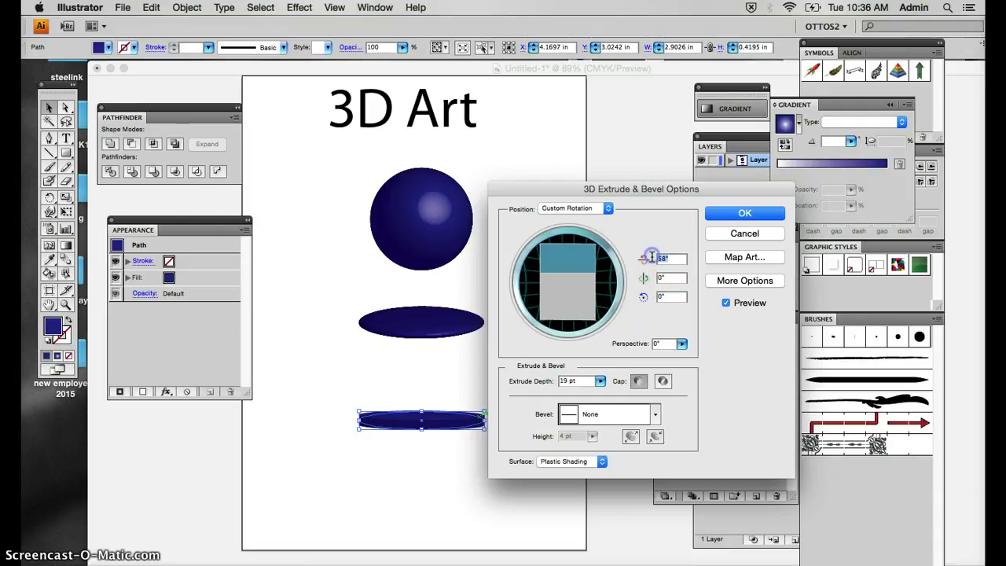
pyautogui.press('Return')
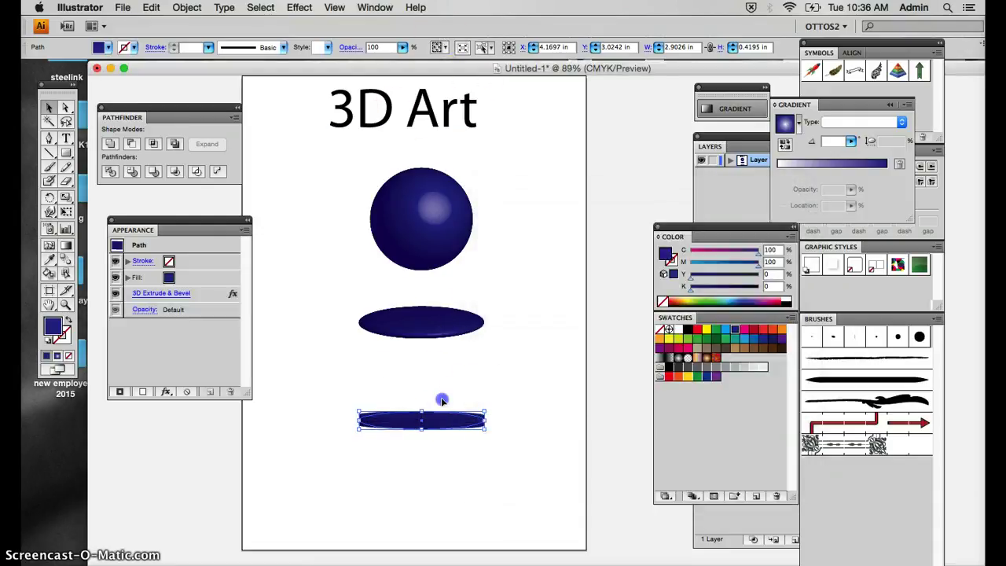
pyautogui.moveTo(442, 401); pyautogui.dragTo(512, 268)
pyautogui.click(511, 345)
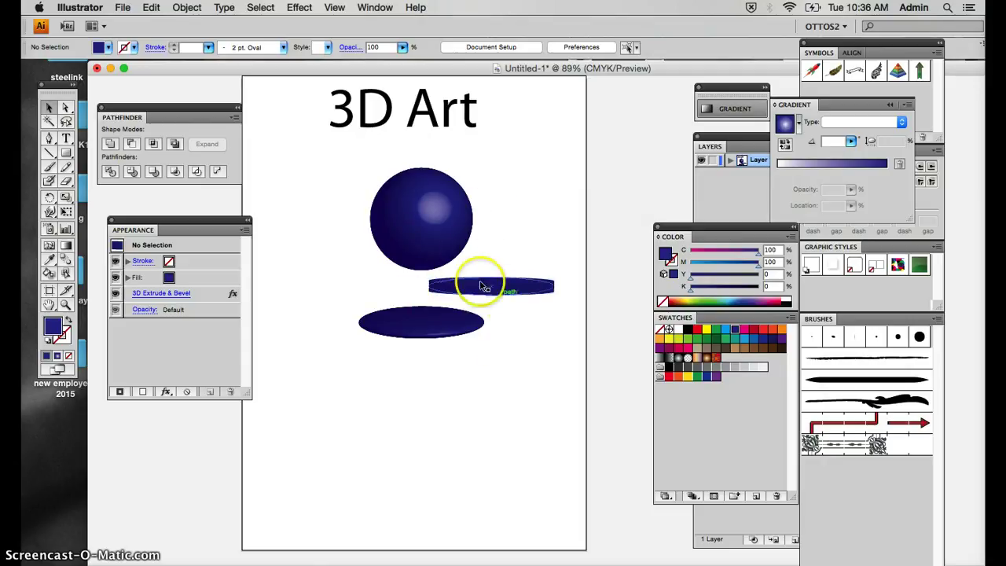
# Select all three 3D shapes, try several fill swatches, and fill them with the orange C=0 M=35 Y=85 K=0
pyautogui.moveTo(501, 364); pyautogui.dragTo(398, 223)
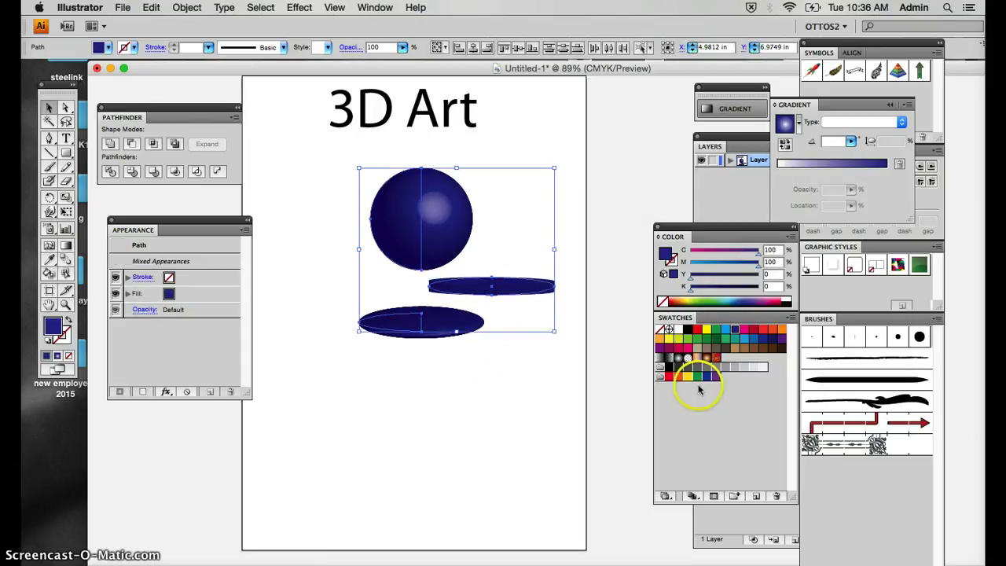
pyautogui.click(681, 340)
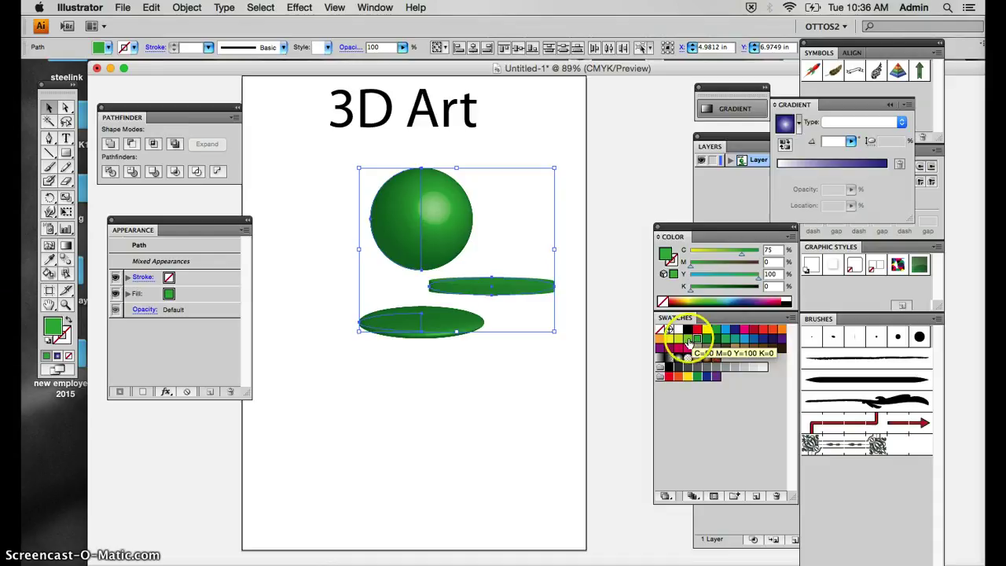
pyautogui.click(678, 341)
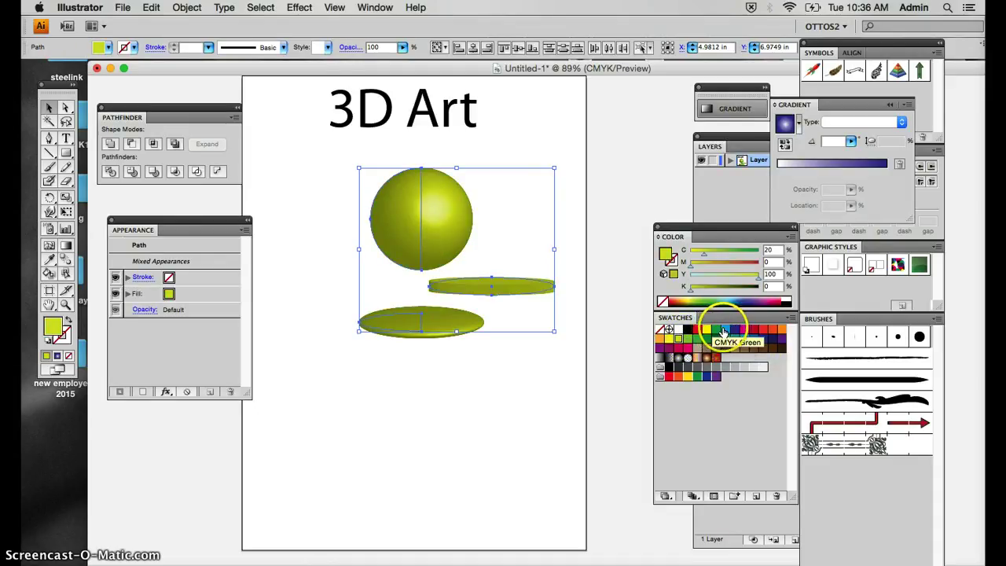
pyautogui.click(726, 329)
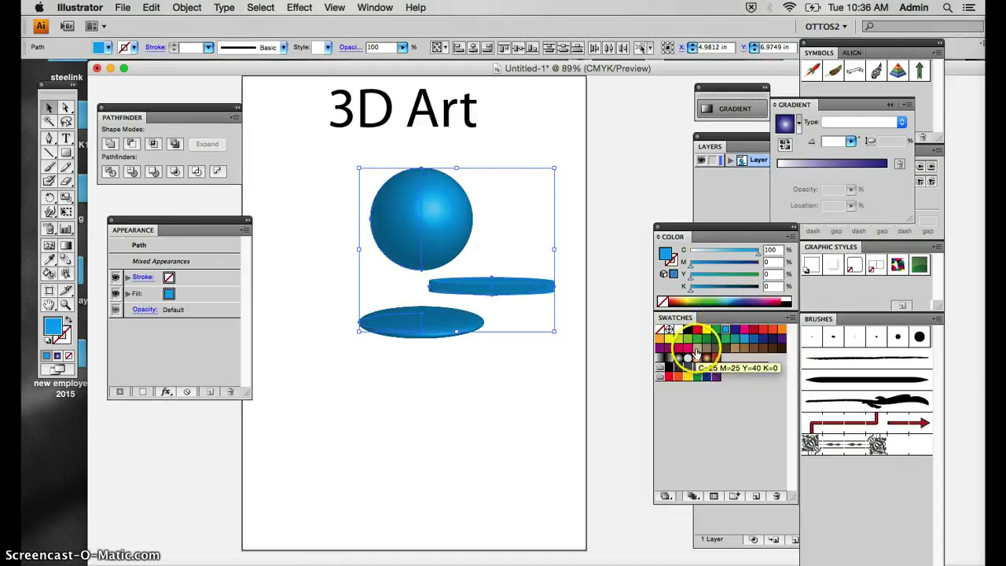
pyautogui.click(695, 354)
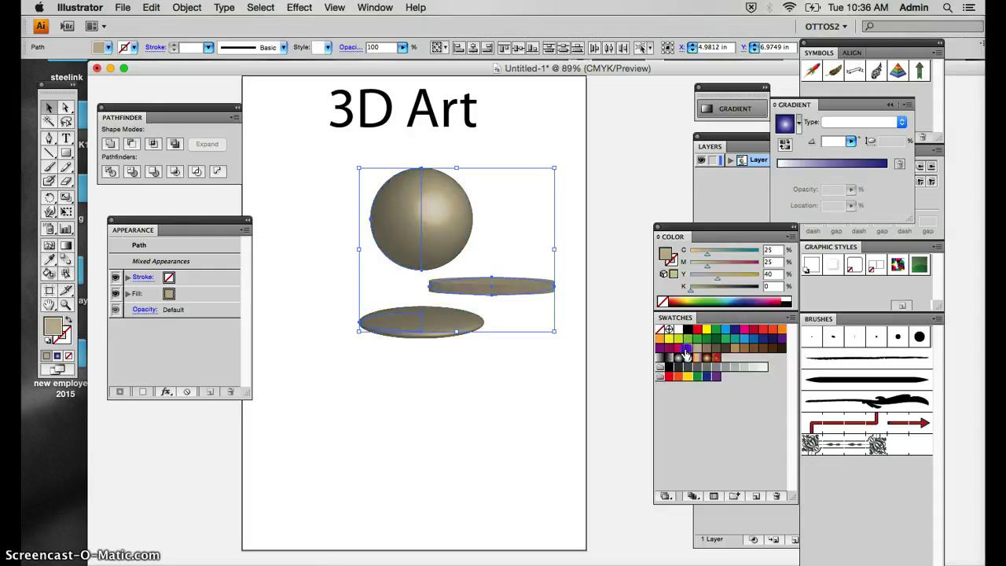
pyautogui.click(686, 351)
pyautogui.click(661, 343)
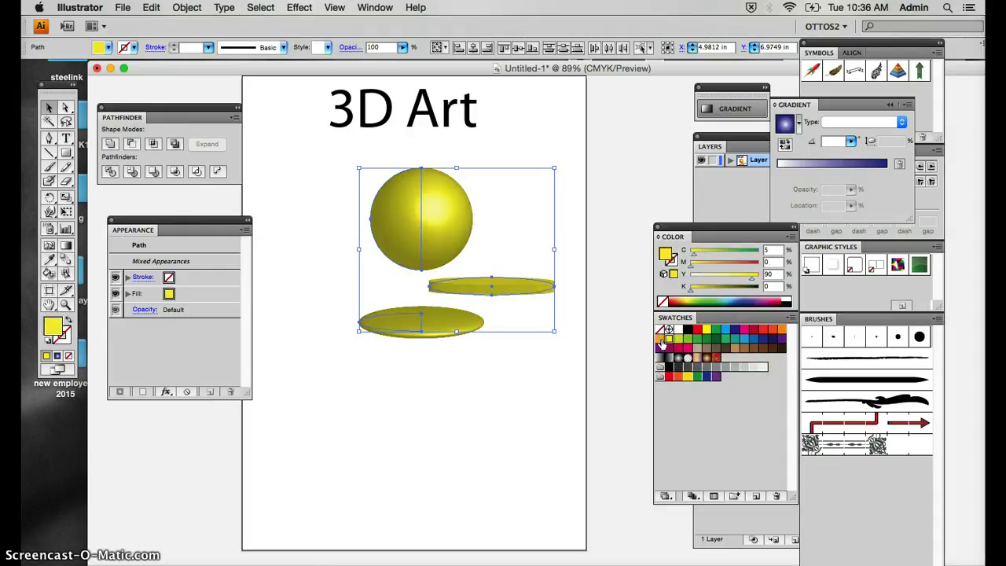
pyautogui.click(661, 339)
pyautogui.click(481, 374)
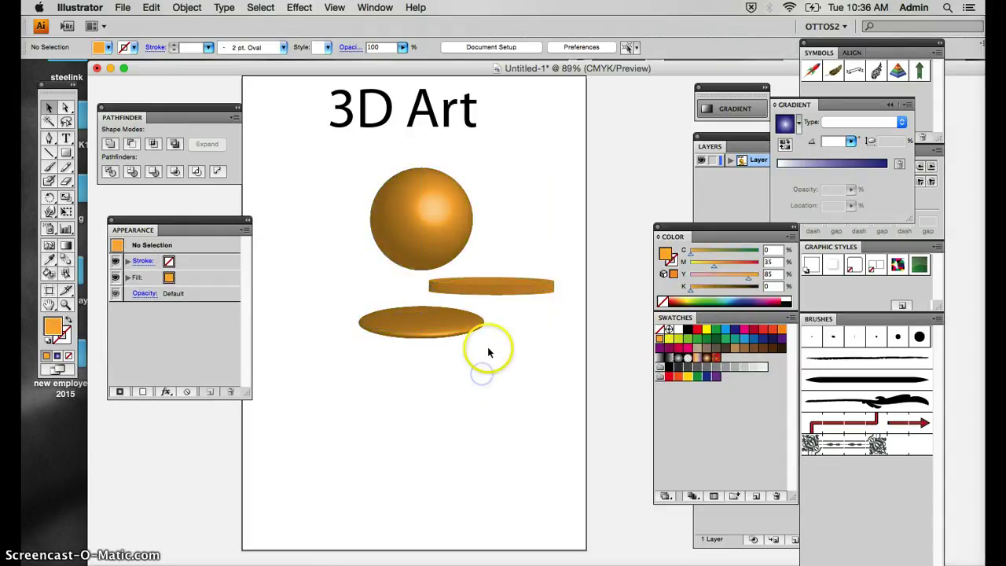
# Move the extruded disc below the other shapes and edit the revolved disc's 3D Revolve rotation to 0°, -27° and 0° with Preview on
pyautogui.moveTo(498, 286); pyautogui.dragTo(518, 407)
pyautogui.click(432, 323)
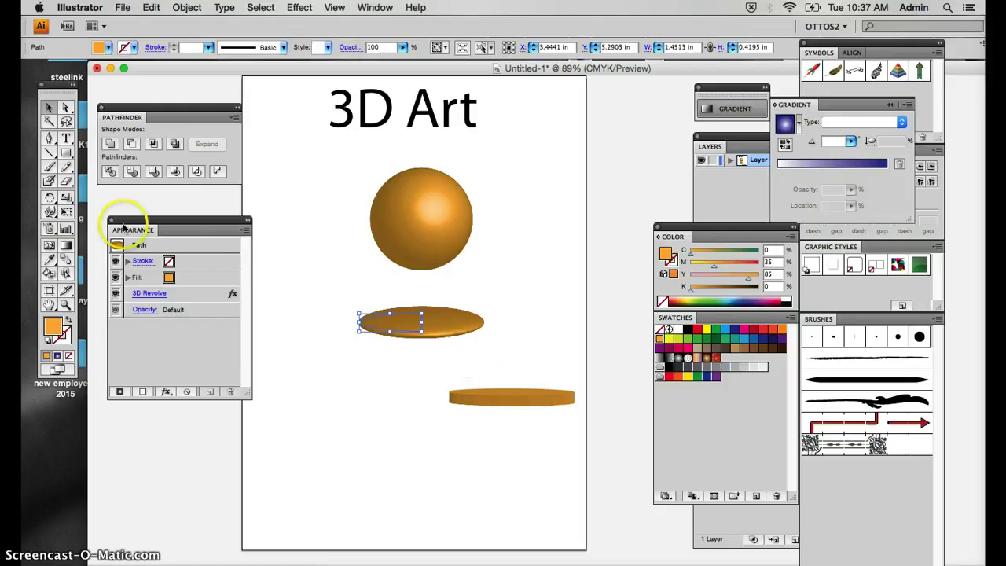
pyautogui.click(145, 293)
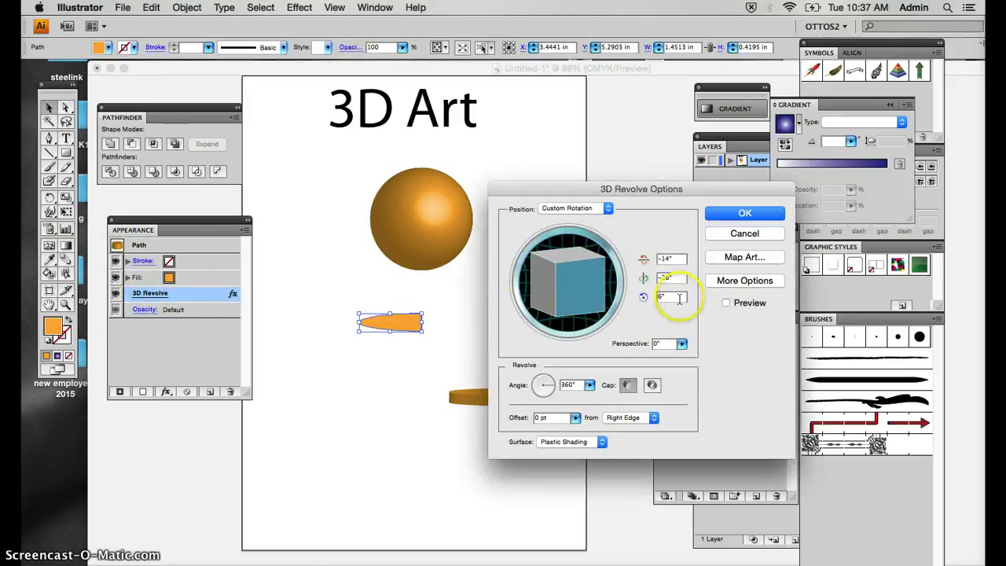
pyautogui.click(727, 303)
pyautogui.moveTo(577, 289); pyautogui.dragTo(571, 294)
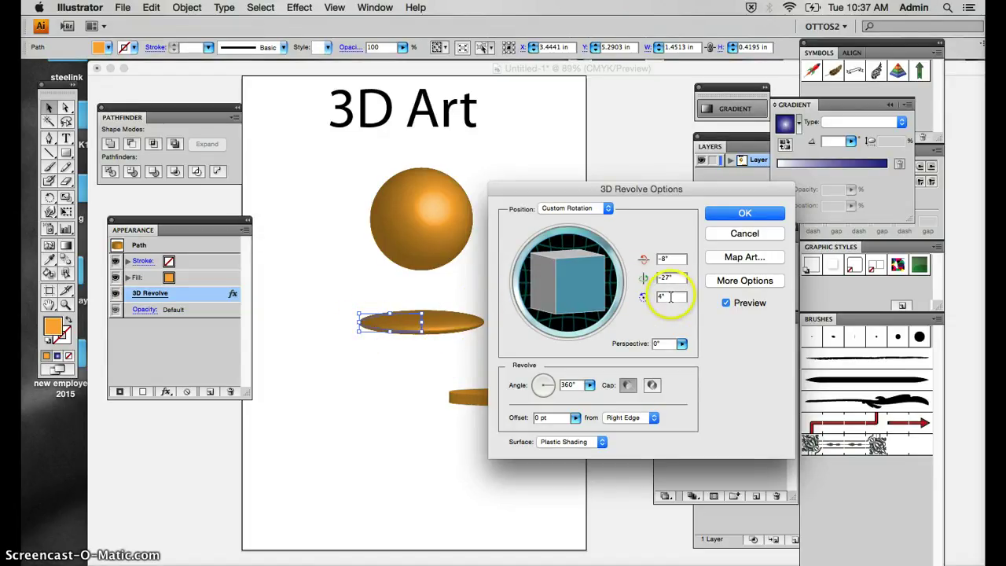
pyautogui.write('0')
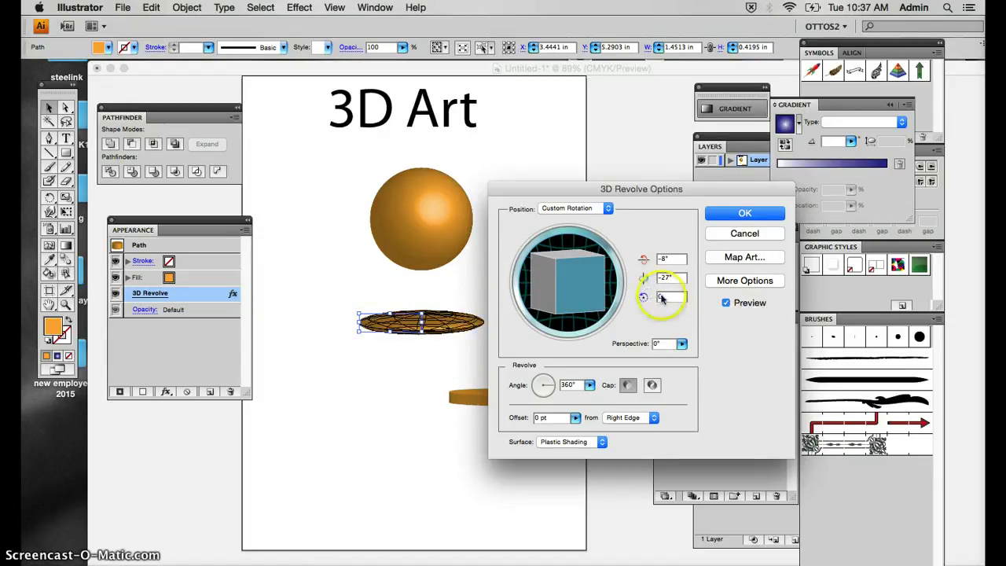
pyautogui.click(673, 277)
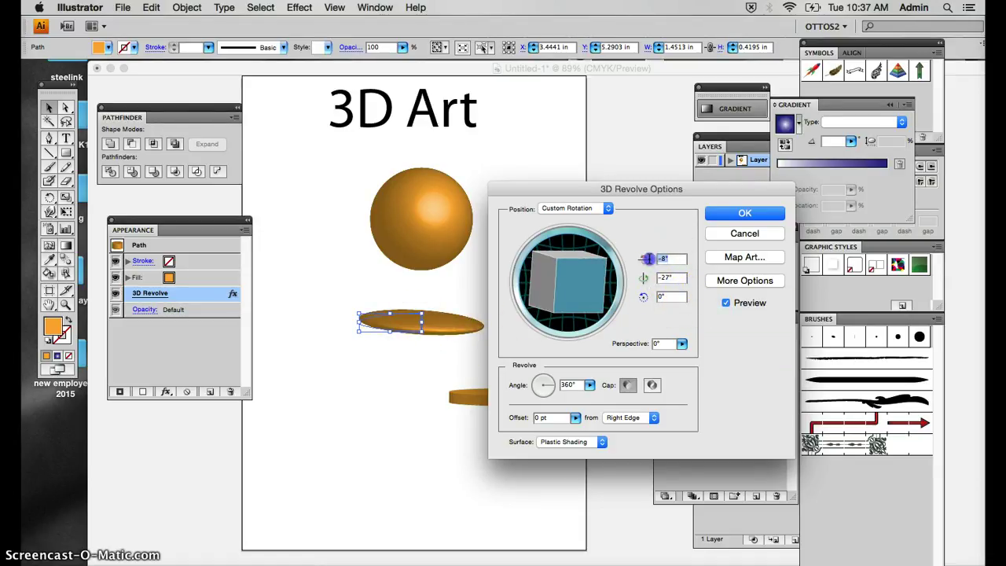
pyautogui.write('0')
pyautogui.click(671, 277)
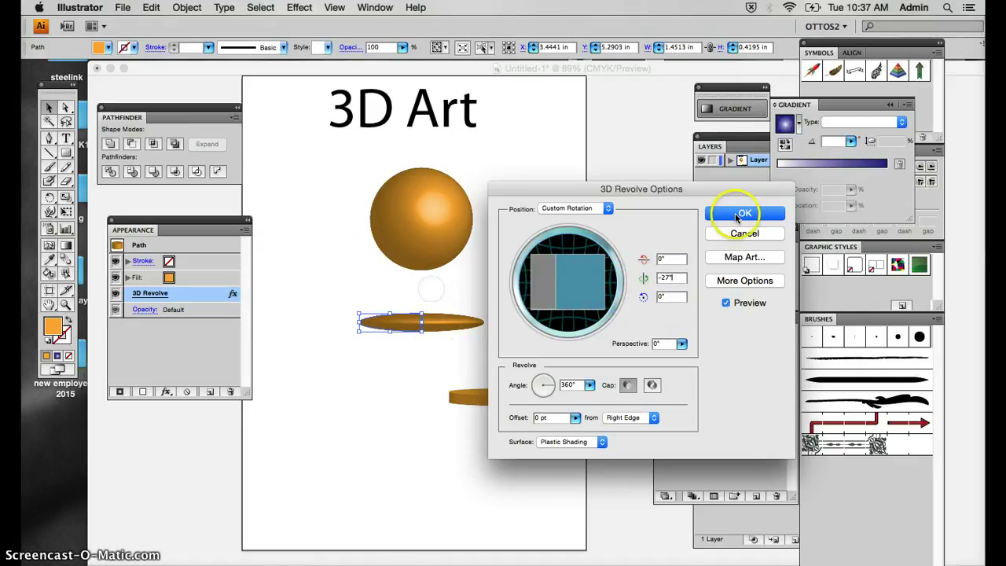
pyautogui.click(744, 213)
# Move the revolved disc up against the base of the sphere and send it to the back
pyautogui.moveTo(429, 325); pyautogui.dragTo(430, 278)
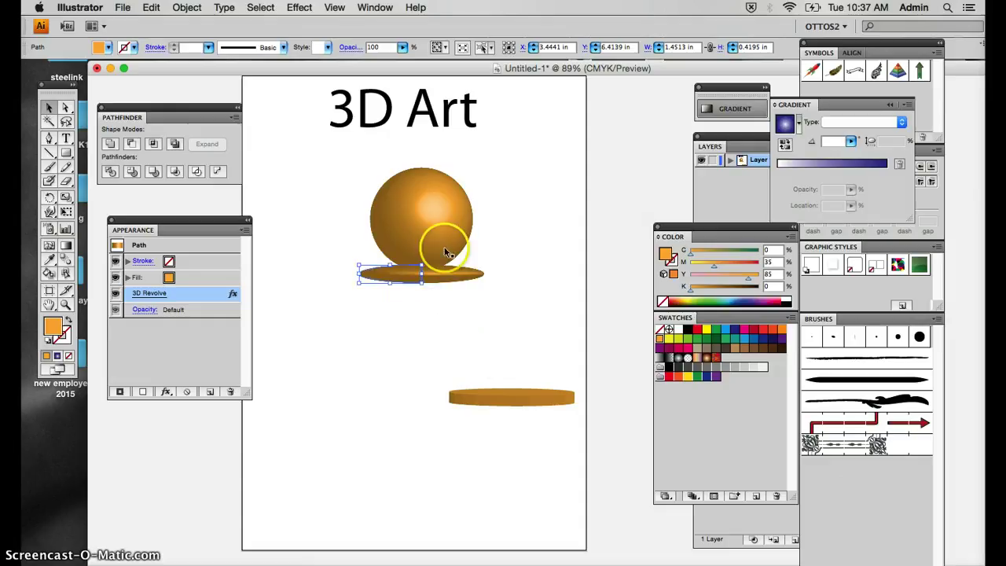
pyautogui.click(257, 7)
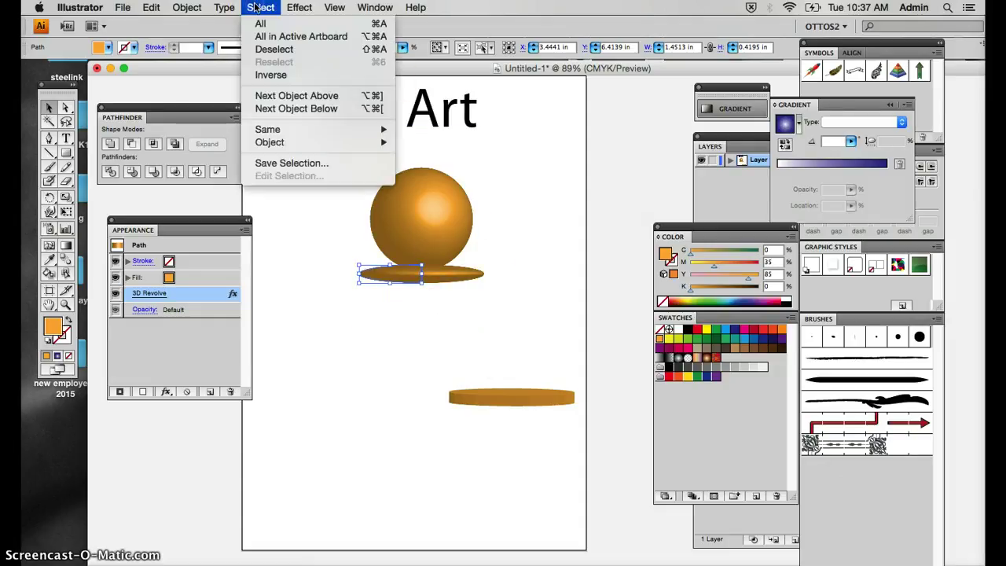
pyautogui.moveTo(198, 36)
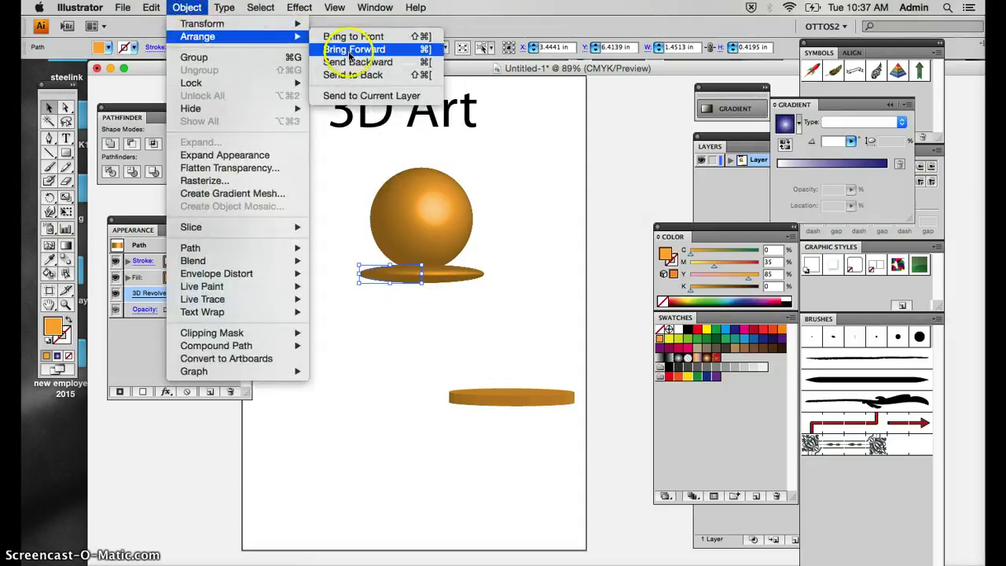
pyautogui.click(354, 75)
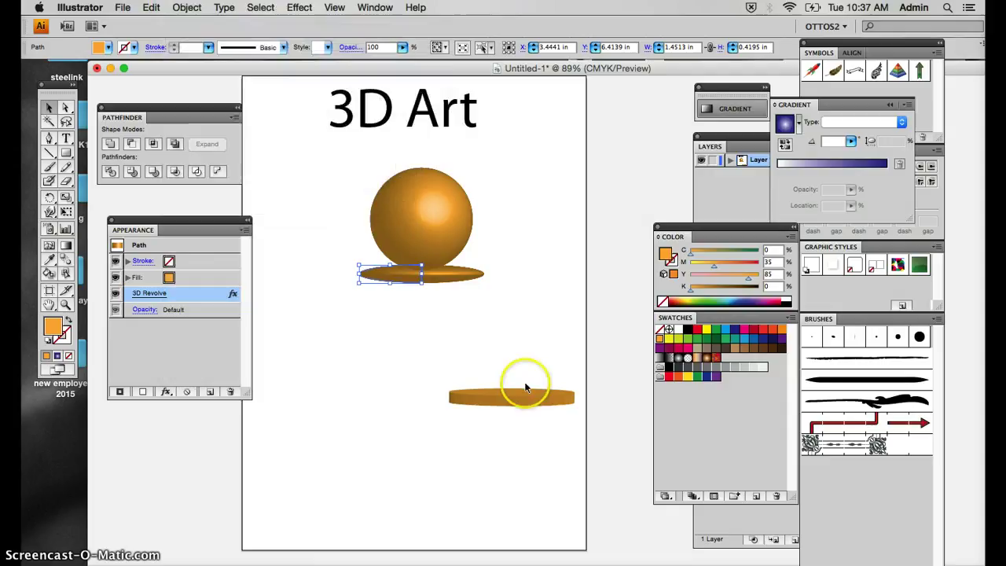
# Delete the extruded disc near the lower right of the artboard
pyautogui.click(509, 296)
pyautogui.click(512, 398)
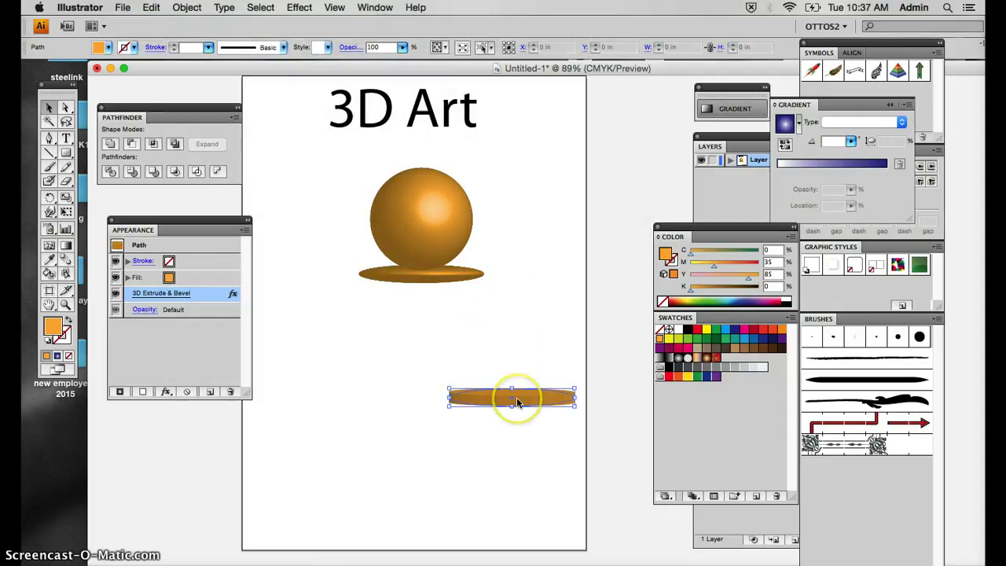
pyautogui.press('Delete')
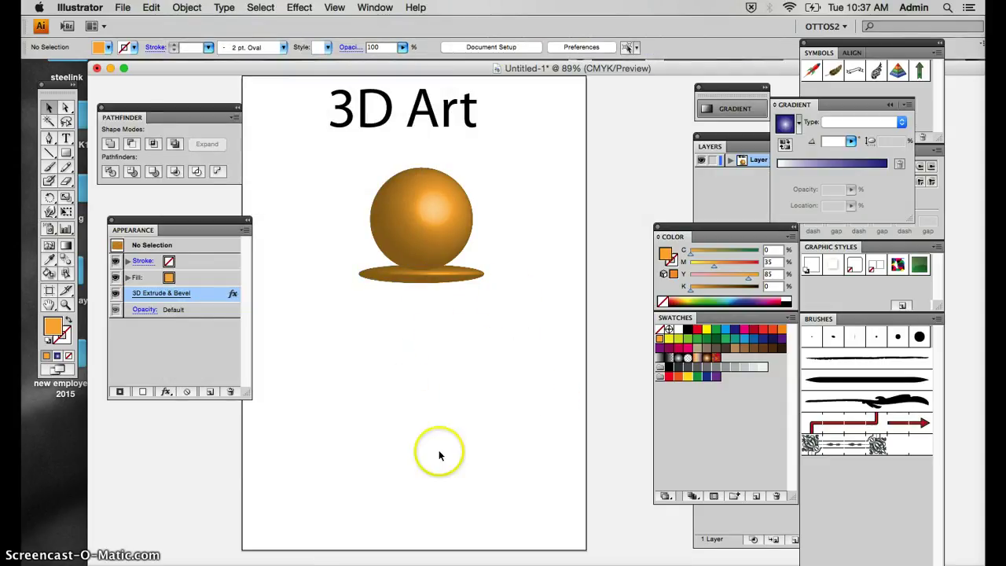
# Draw a rectangle about 1.31 by 4.04 in below the disc and an ellipse about 1.20 by 1.95 in overlapping its upper left edge
pyautogui.click(66, 152)
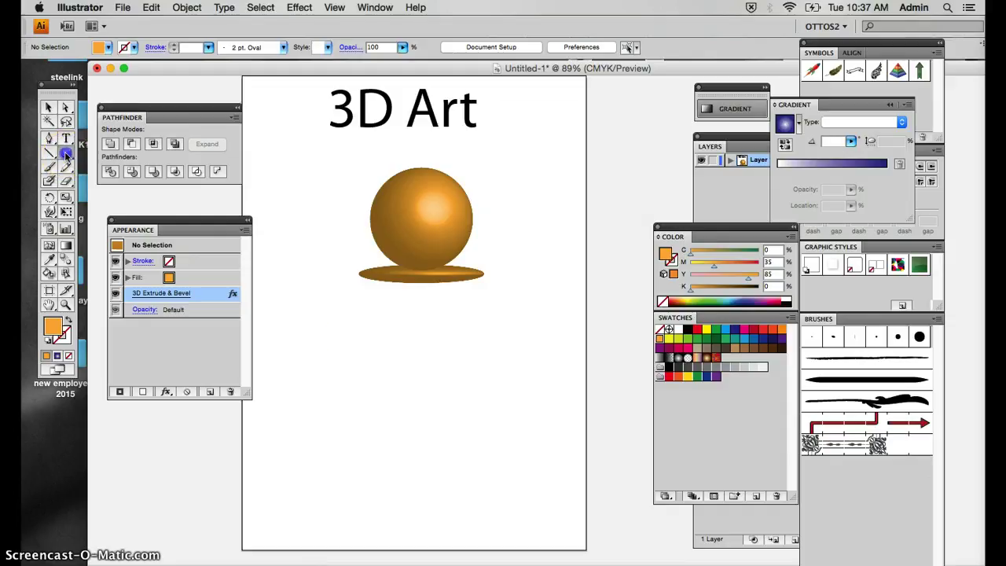
pyautogui.moveTo(365, 293); pyautogui.dragTo(419, 467)
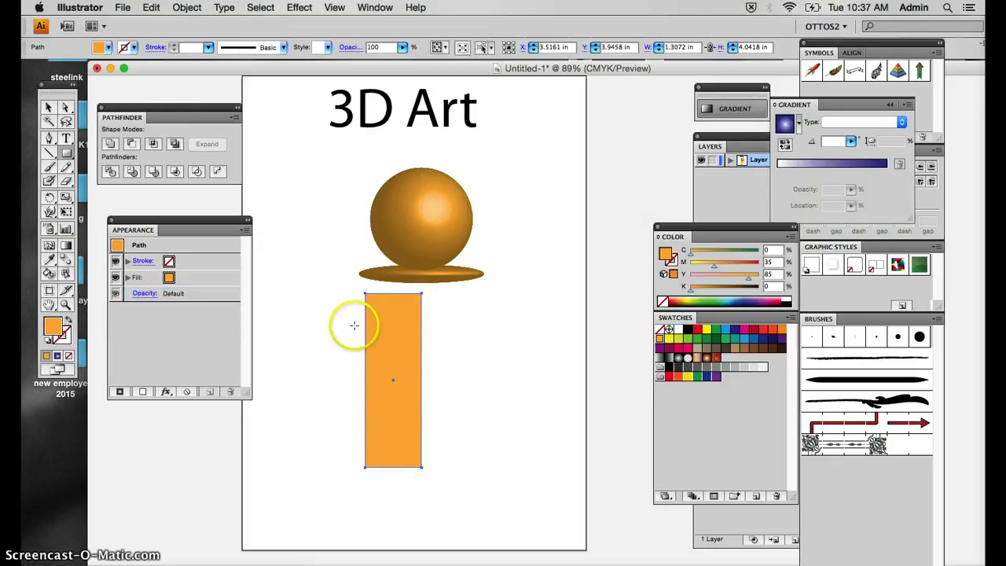
pyautogui.click(65, 153)
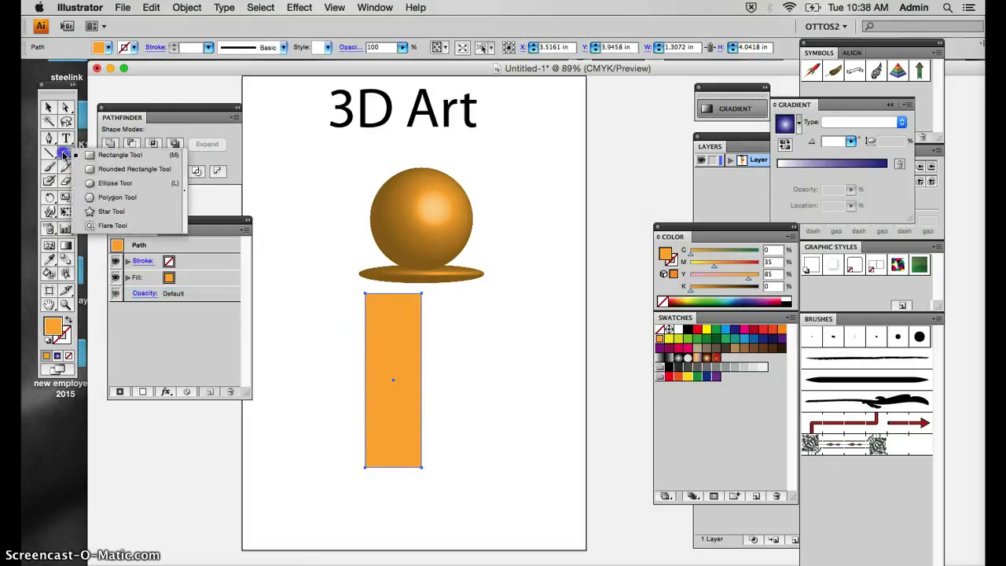
pyautogui.click(117, 182)
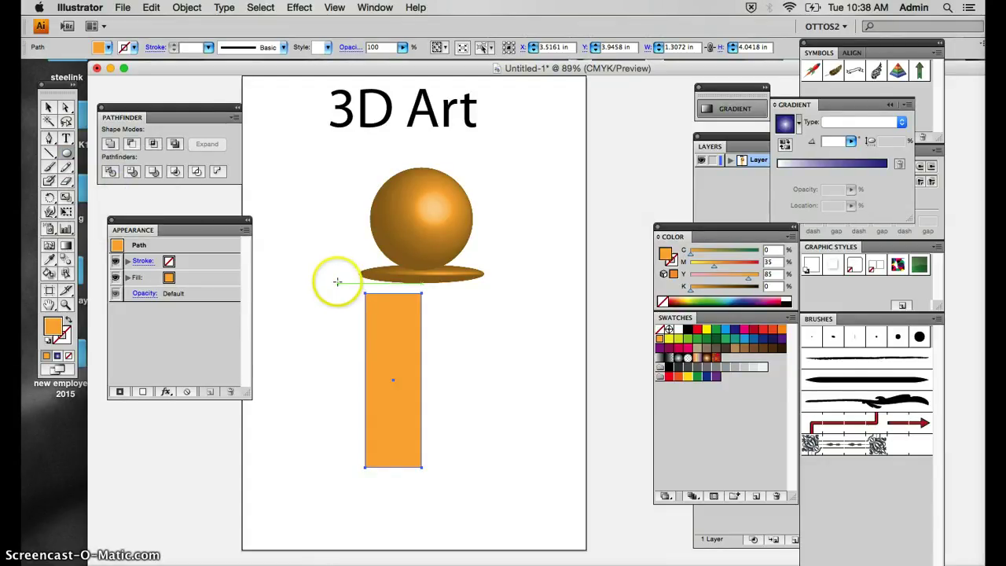
pyautogui.moveTo(336, 281); pyautogui.dragTo(387, 363)
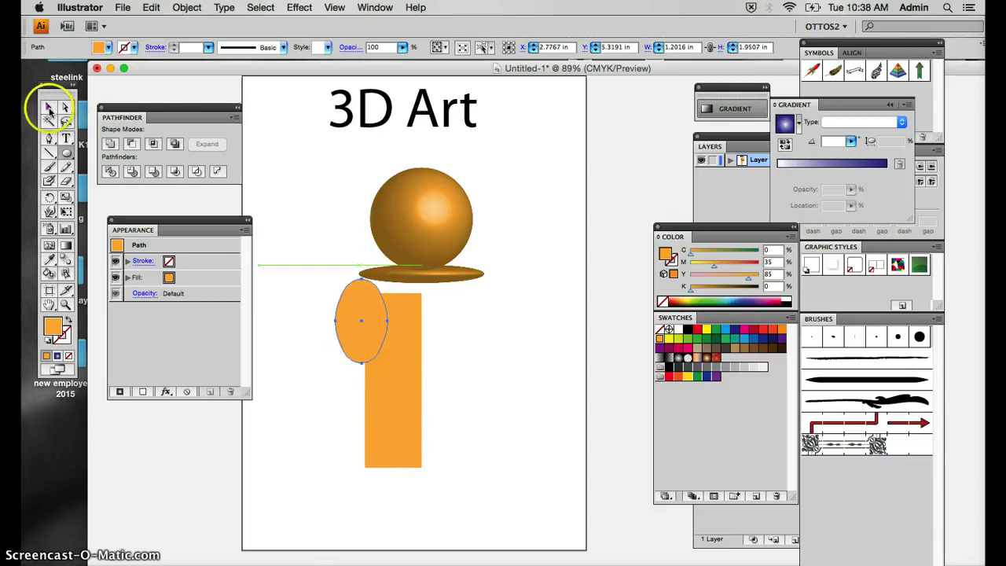
# Subtract the ellipse from the rectangle with Minus Front to cut a curved notch, and deselect the result
pyautogui.click(47, 106)
pyautogui.keyDown('shift'); pyautogui.click(409, 369); pyautogui.keyUp('shift')
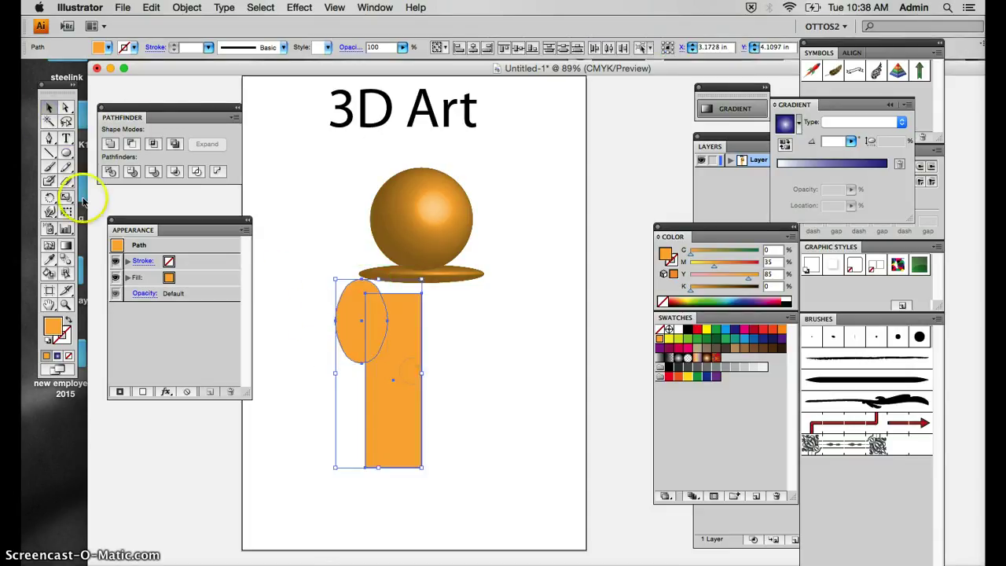
pyautogui.click(128, 146)
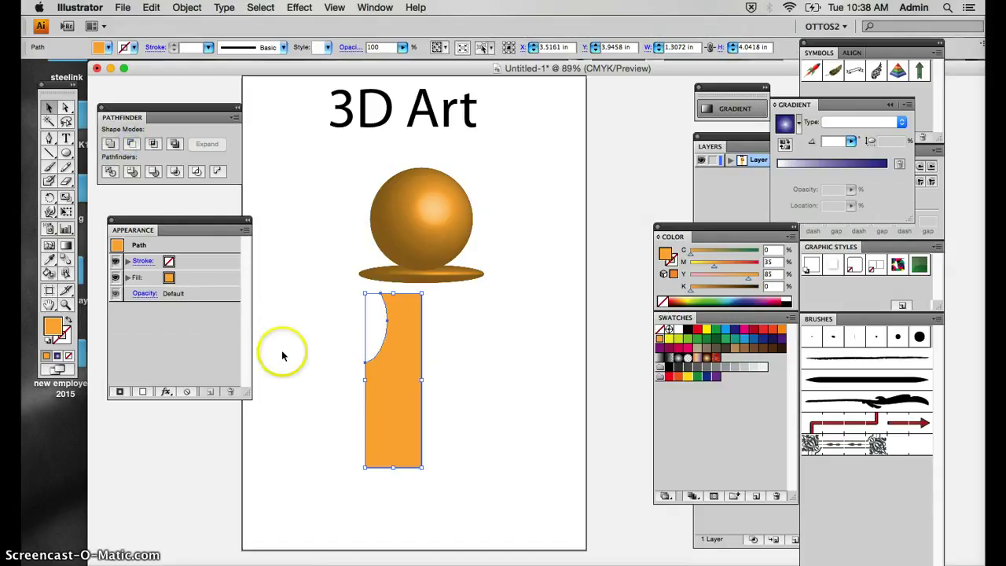
pyautogui.click(321, 357)
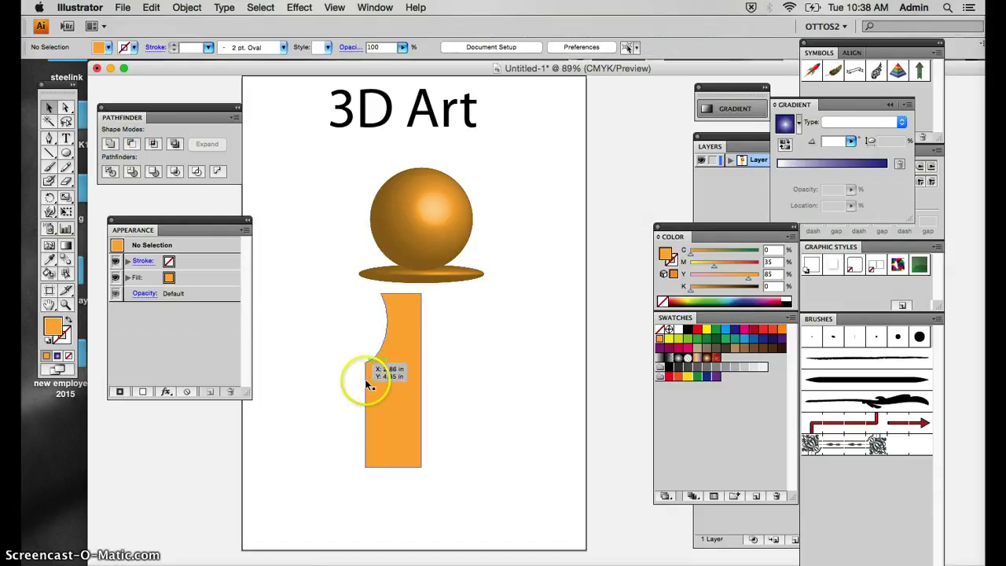
# Draw a narrow ellipse about 0.8 by 3.03 in over the lower left edge of the notched rectangle
pyautogui.click(66, 152)
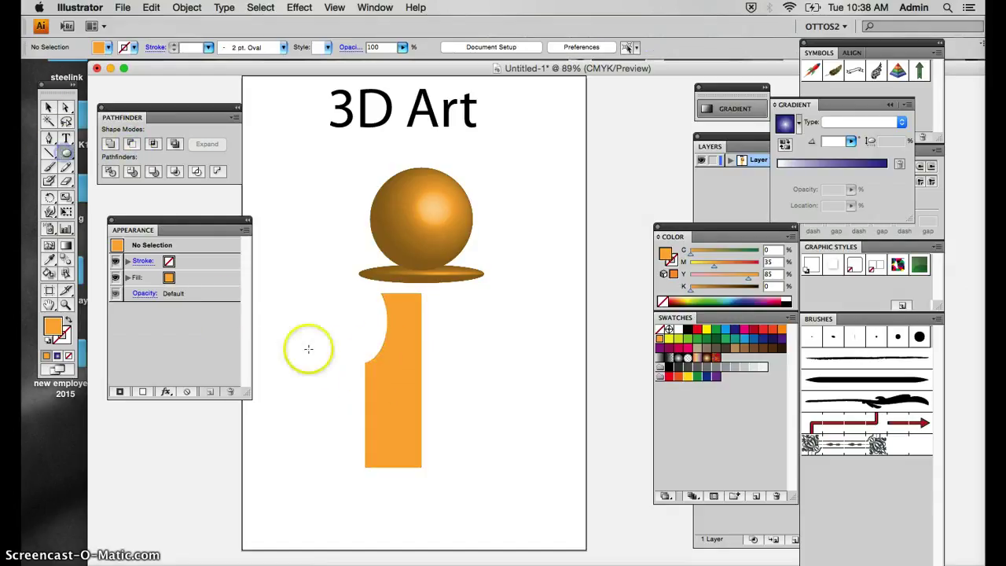
pyautogui.moveTo(361, 367); pyautogui.dragTo(386, 494)
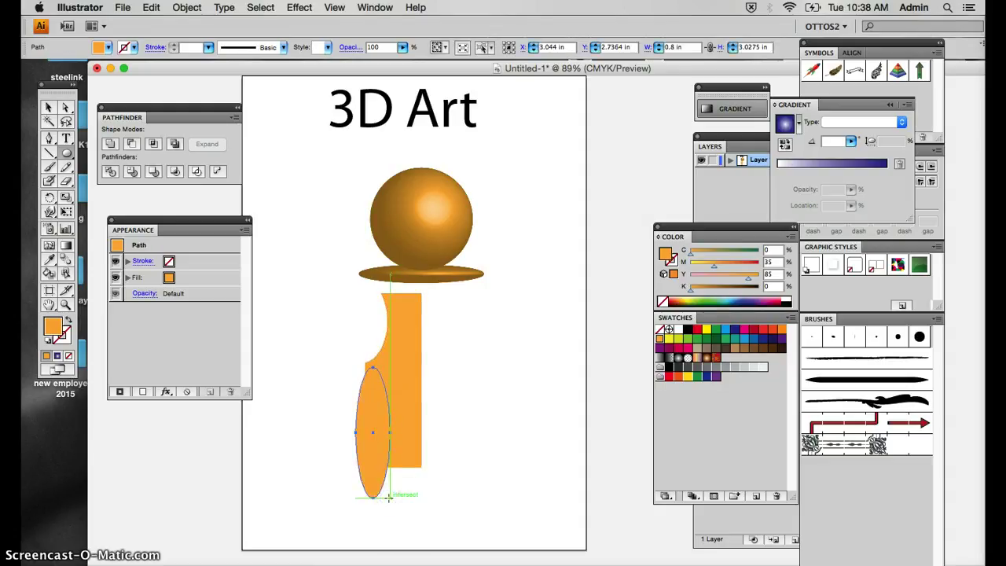
pyautogui.click(48, 106)
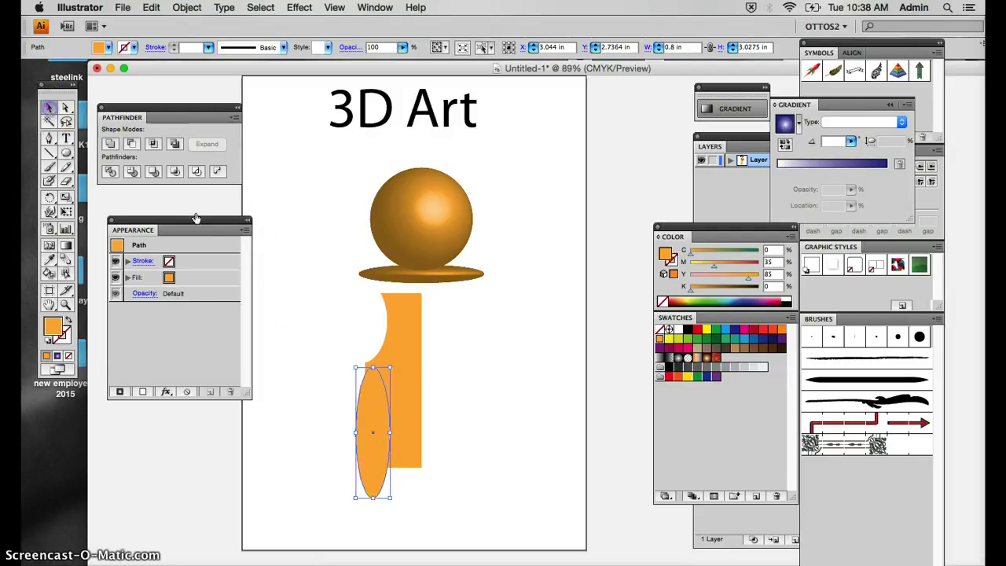
# Widen the lower ellipse to about 0.95 in and shift it slightly right over the notched rectangle's left edge
pyautogui.moveTo(355, 432); pyautogui.dragTo(382, 431)
pyautogui.keyDown('shift'); pyautogui.click(391, 437); pyautogui.keyUp('shift')
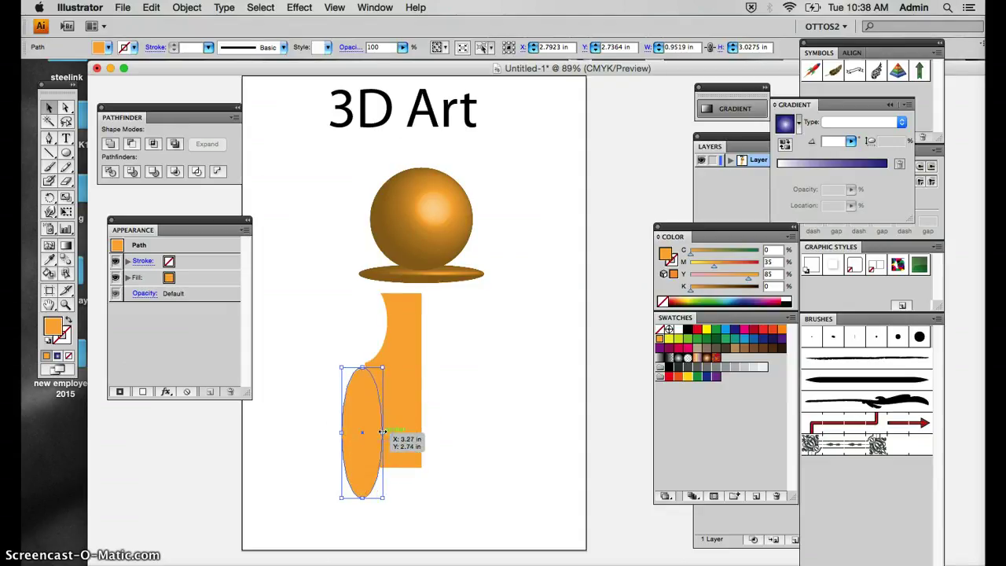
pyautogui.press('Right')
pyautogui.press('Right')
pyautogui.press('Right')
pyautogui.press('Right')
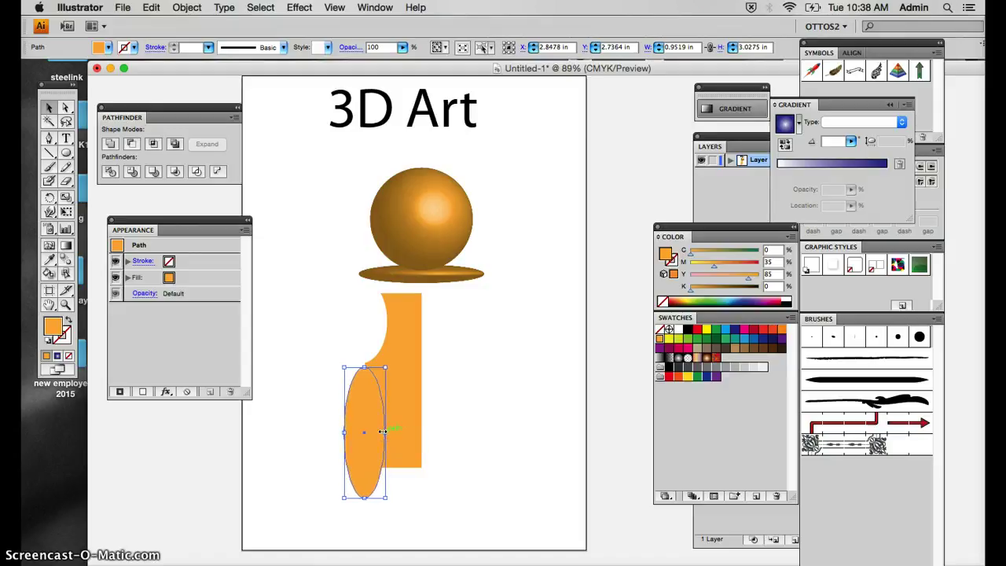
pyautogui.press('Return')
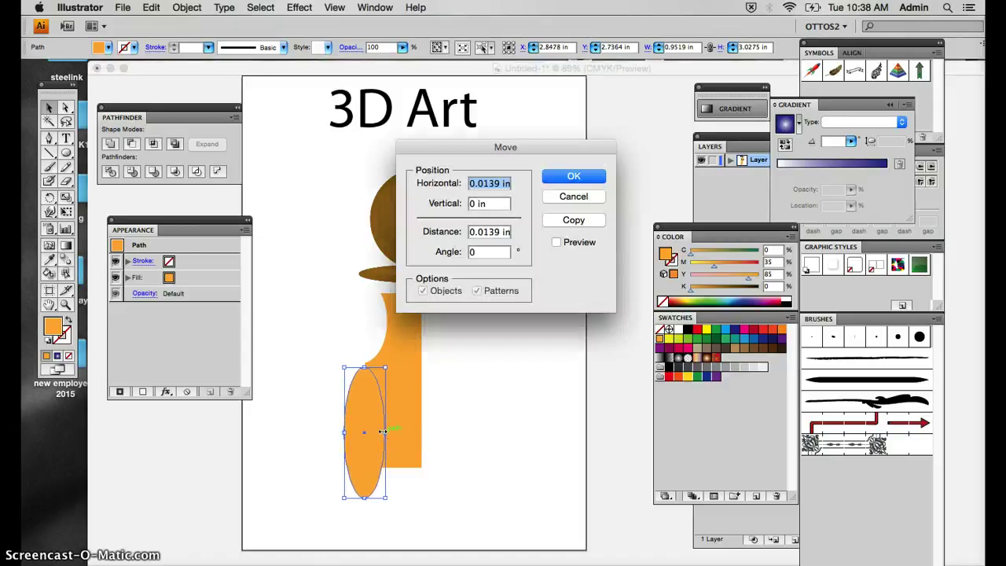
pyautogui.click(564, 196)
# Subtract the lower ellipse from the notched rectangle with Minus Front, and select the resulting column profile
pyautogui.keyDown('shift'); pyautogui.click(431, 437); pyautogui.keyUp('shift')
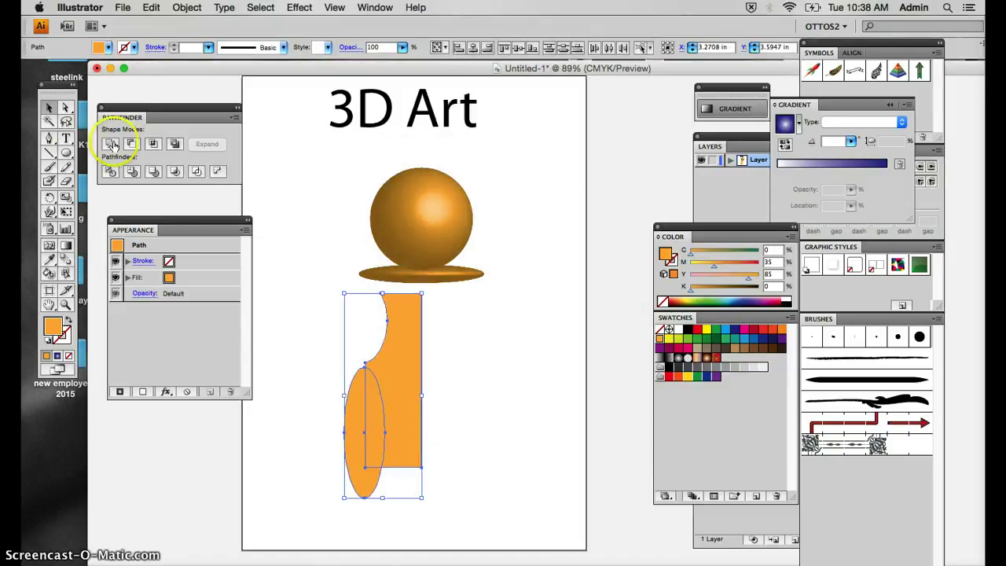
pyautogui.click(131, 144)
pyautogui.click(332, 363)
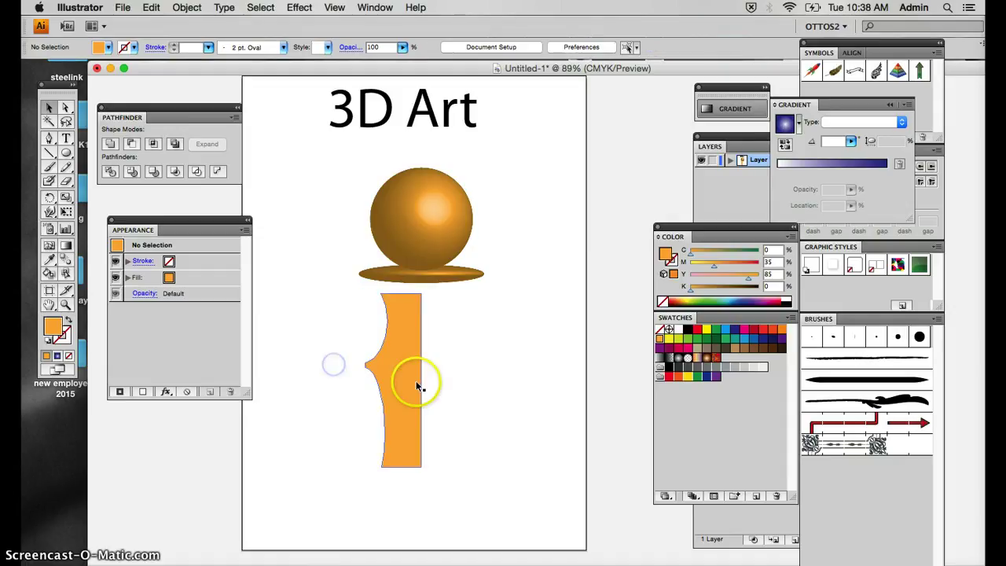
pyautogui.click(414, 374)
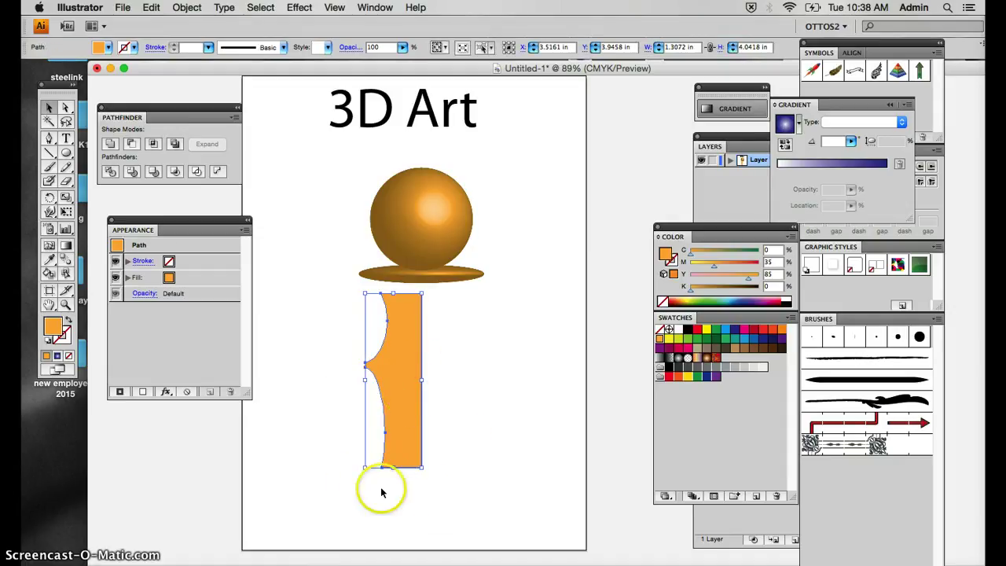
# Draw a thin rounded rectangle about 1.60 by 0.19 in across the column profile's base, extending past its left edge
pyautogui.click(66, 154)
pyautogui.click(99, 158)
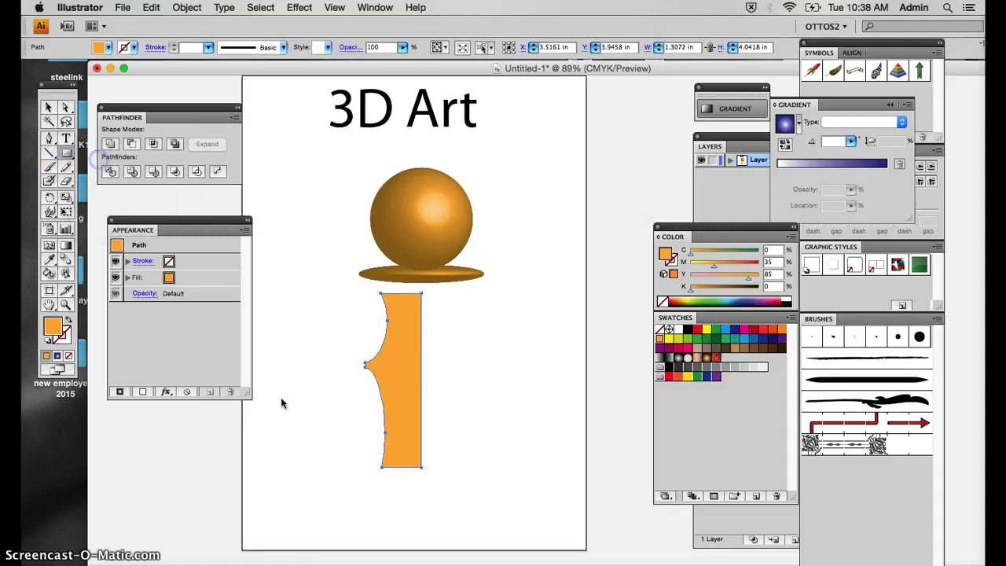
pyautogui.click(390, 465)
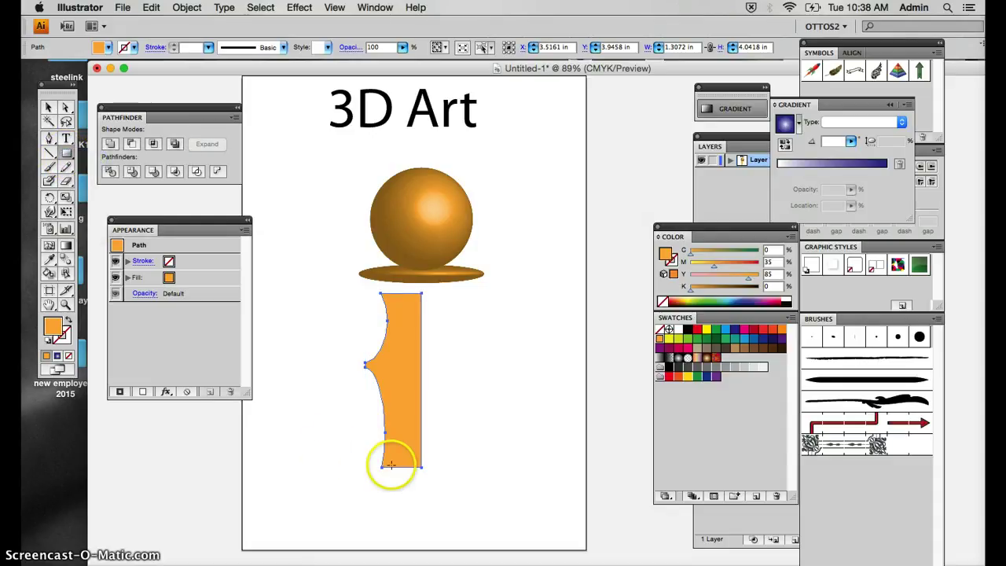
pyautogui.click(66, 157)
pyautogui.click(98, 166)
pyautogui.click(399, 476)
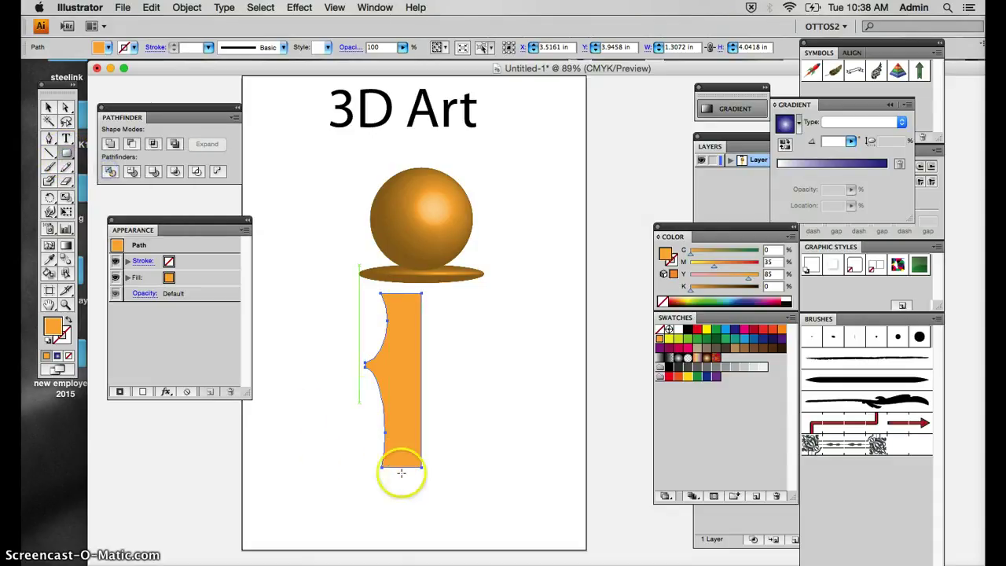
pyautogui.moveTo(422, 464); pyautogui.dragTo(352, 469)
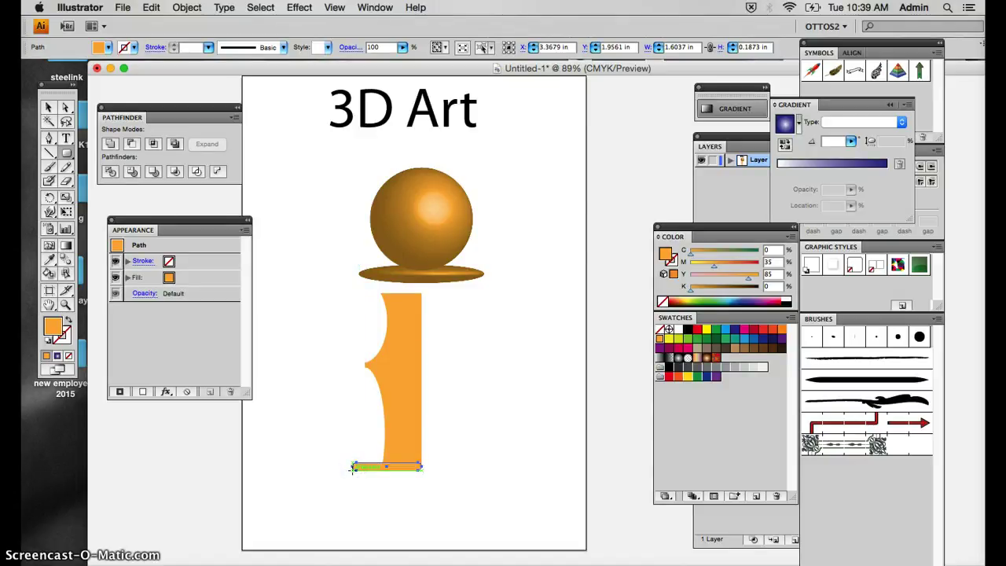
# Unite the rounded base with the column profile into one shape, and deselect it
pyautogui.click(48, 107)
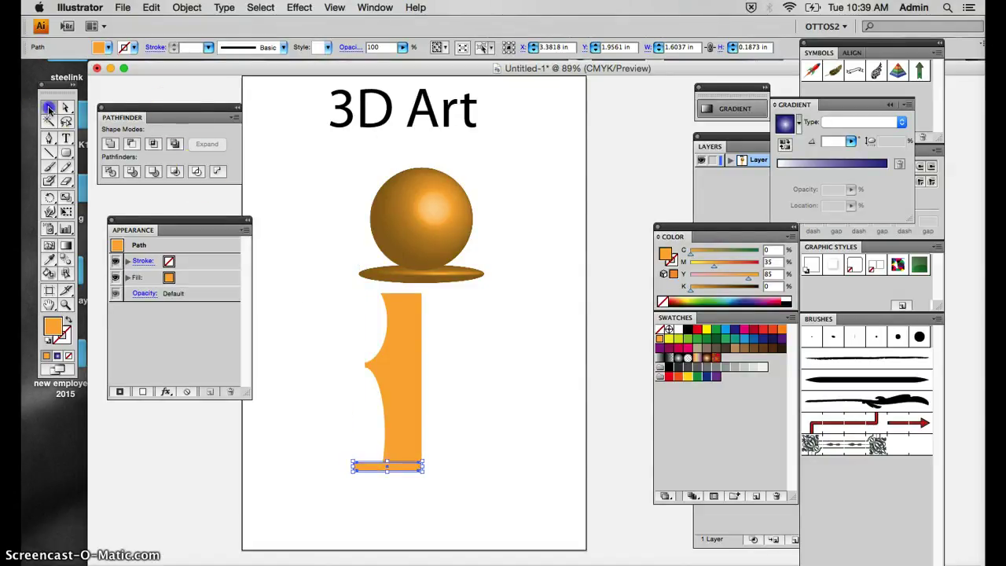
pyautogui.moveTo(360, 407); pyautogui.dragTo(411, 485)
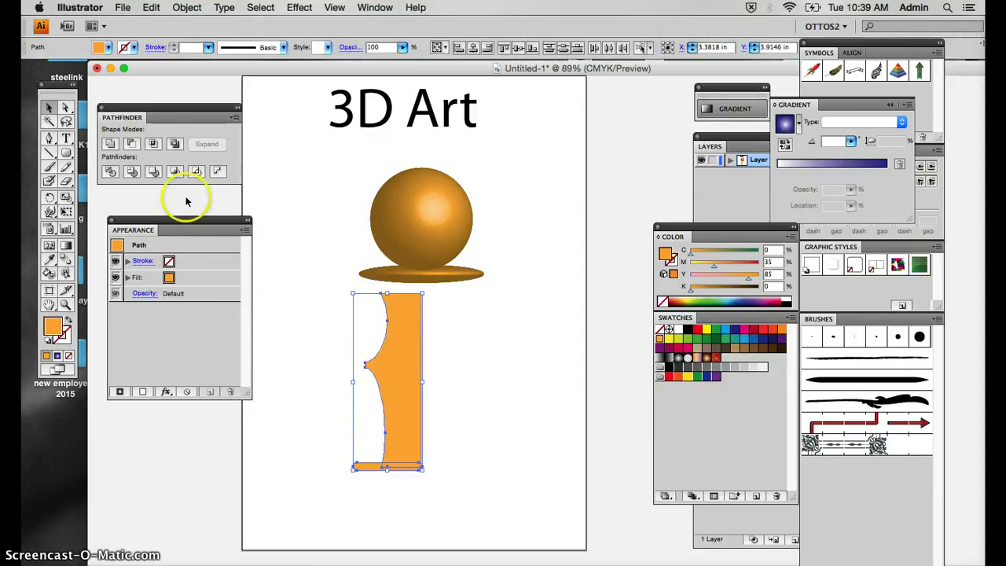
pyautogui.click(110, 144)
pyautogui.click(290, 418)
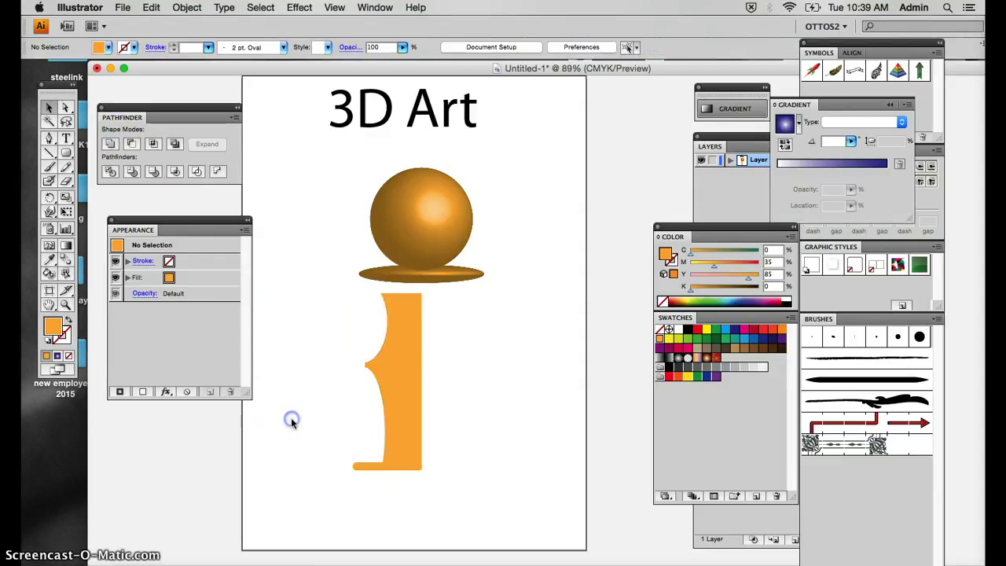
# Set up a 360° 3D Revolve of the column profile with the offset from the Right Edge and preview enabled
pyautogui.click(422, 524)
pyautogui.click(411, 409)
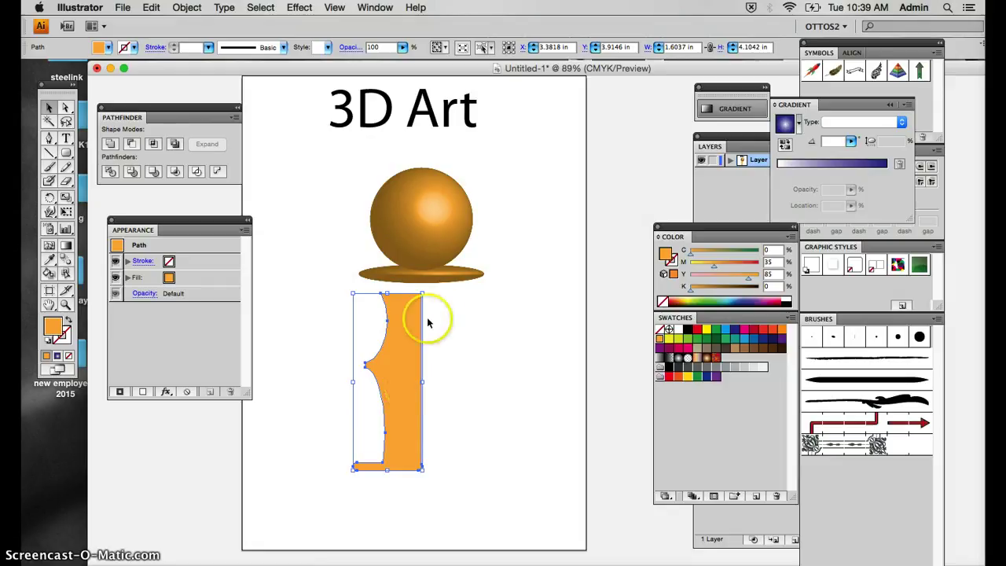
pyautogui.click(289, 10)
pyautogui.moveTo(322, 90)
pyautogui.click(485, 106)
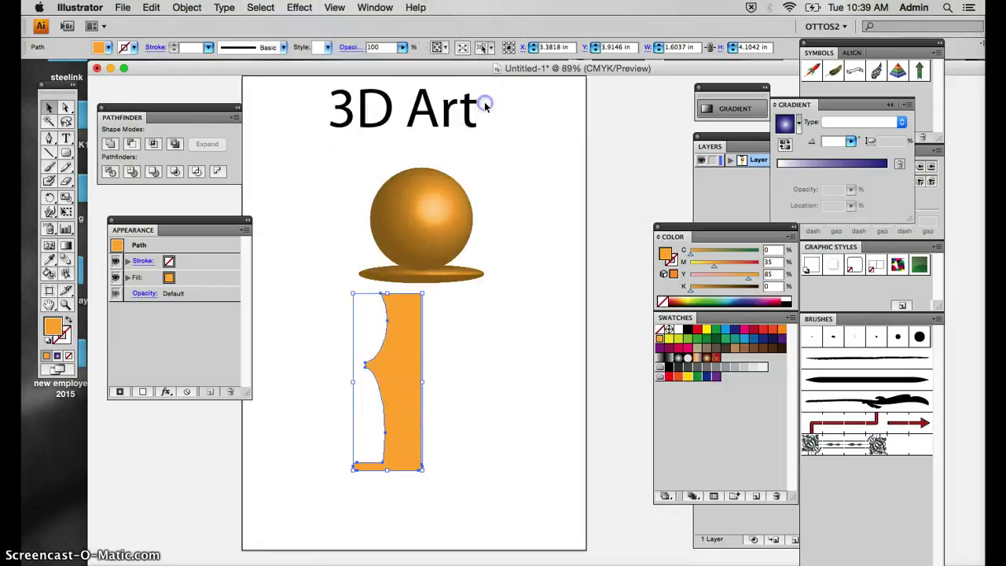
pyautogui.click(297, 8)
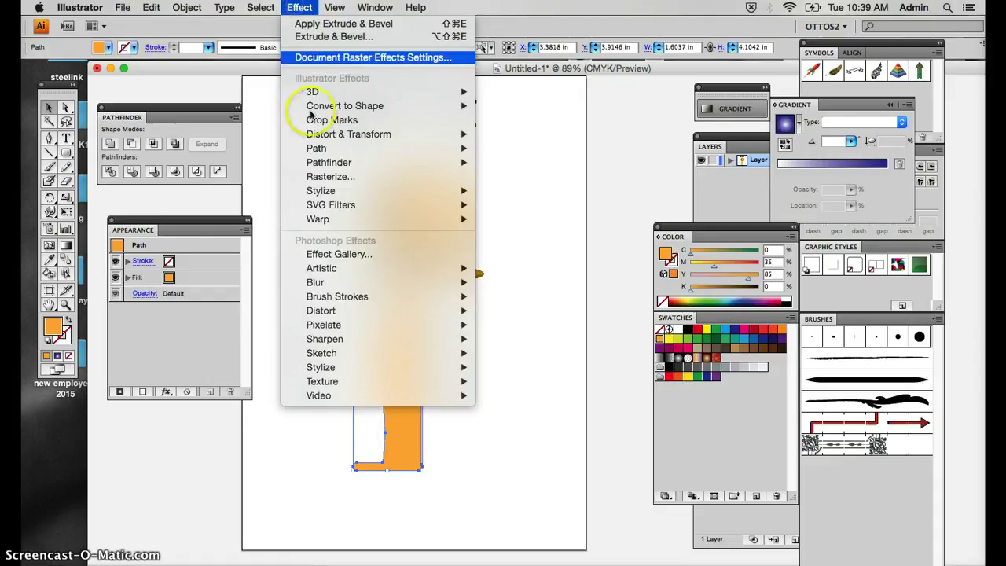
pyautogui.moveTo(313, 93)
pyautogui.click(500, 103)
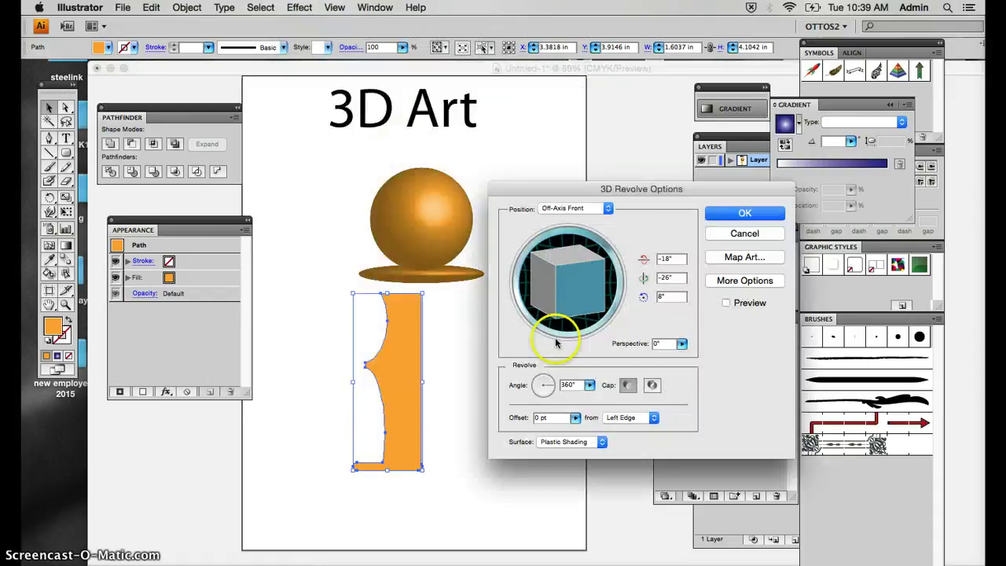
pyautogui.click(640, 417)
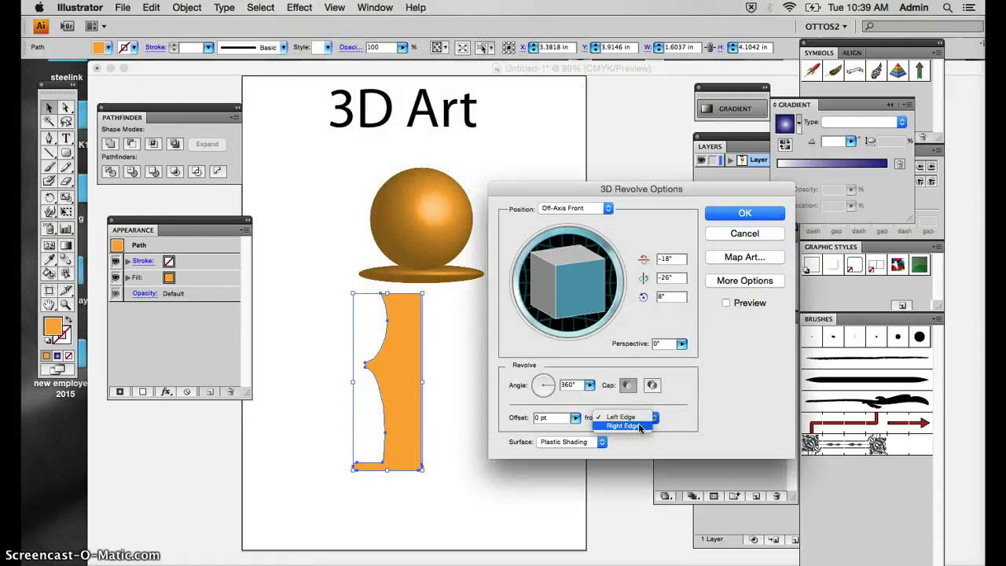
pyautogui.click(639, 426)
pyautogui.click(727, 304)
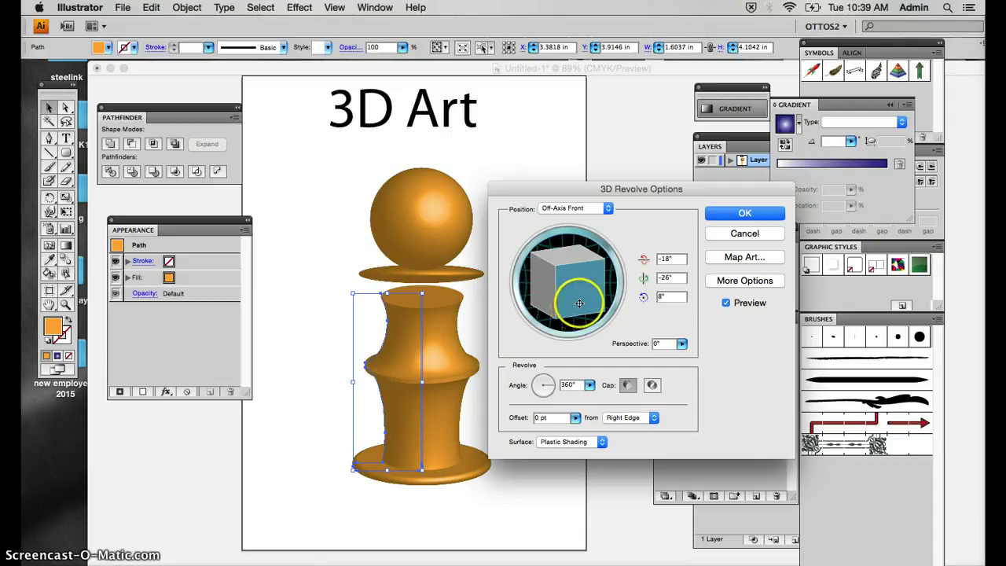
# Set the column's X and Z rotations to 0° in the revolve options
pyautogui.click(668, 279)
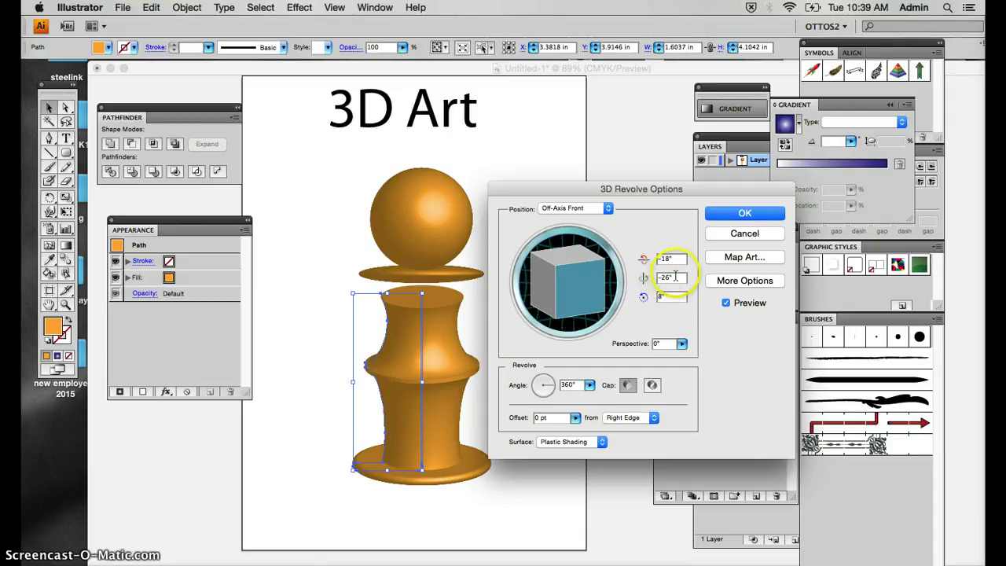
pyautogui.click(675, 261)
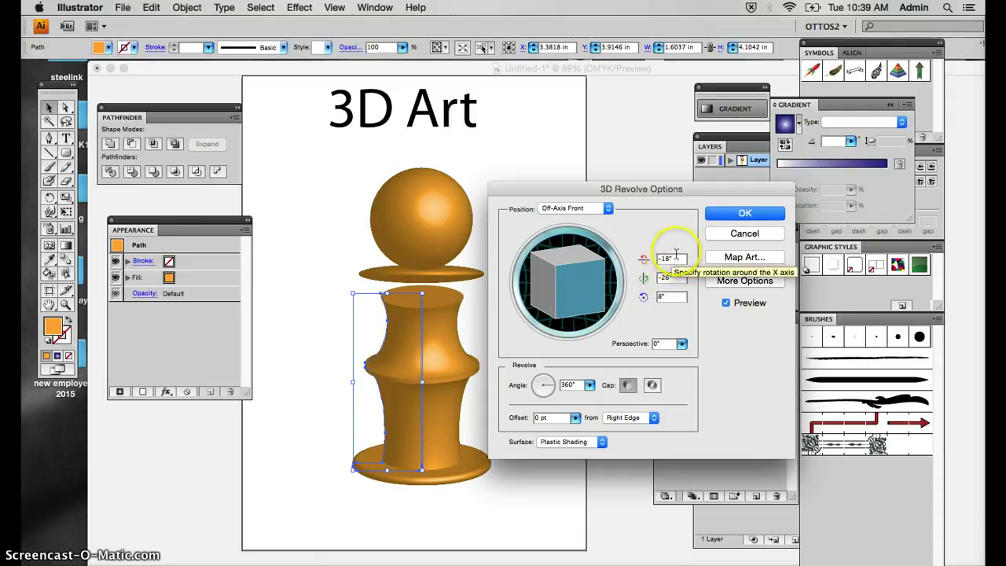
pyautogui.click(657, 258)
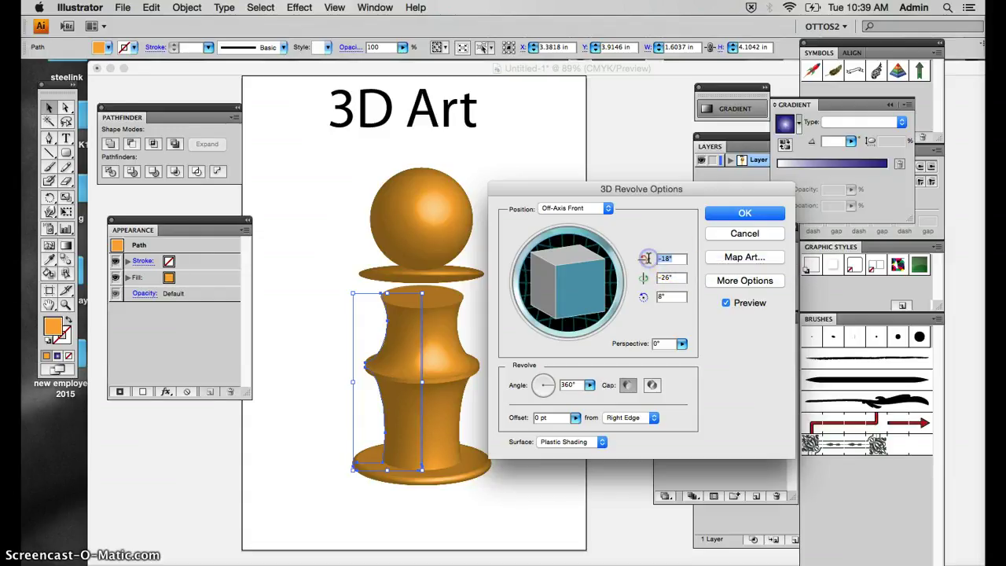
pyautogui.write('0')
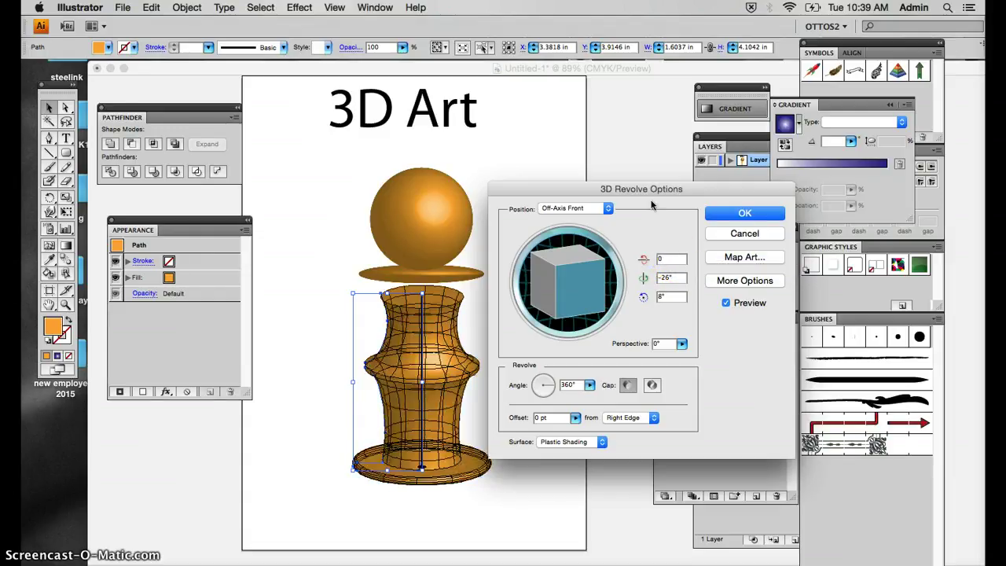
pyautogui.click(670, 278)
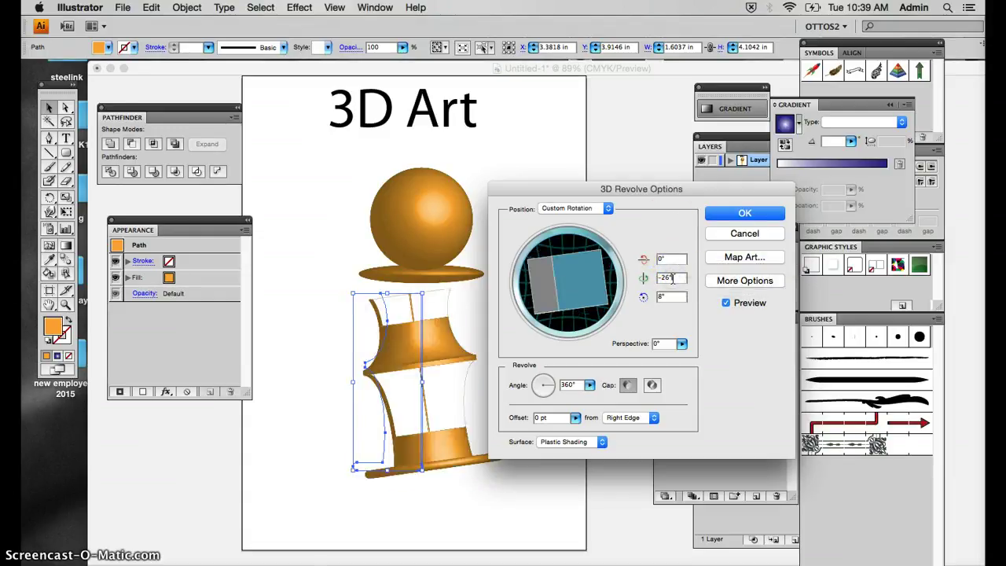
pyautogui.click(658, 296)
pyautogui.write('0')
pyautogui.click(682, 278)
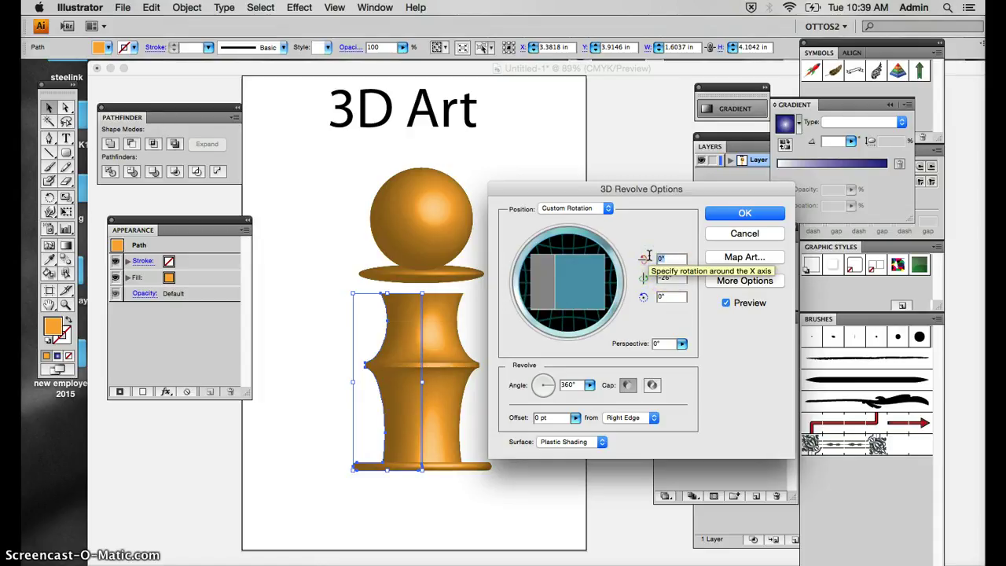
# Try an X rotation of 8° on the column, change it to -8°, set Y to 0°, and apply the revolve
pyautogui.click(667, 297)
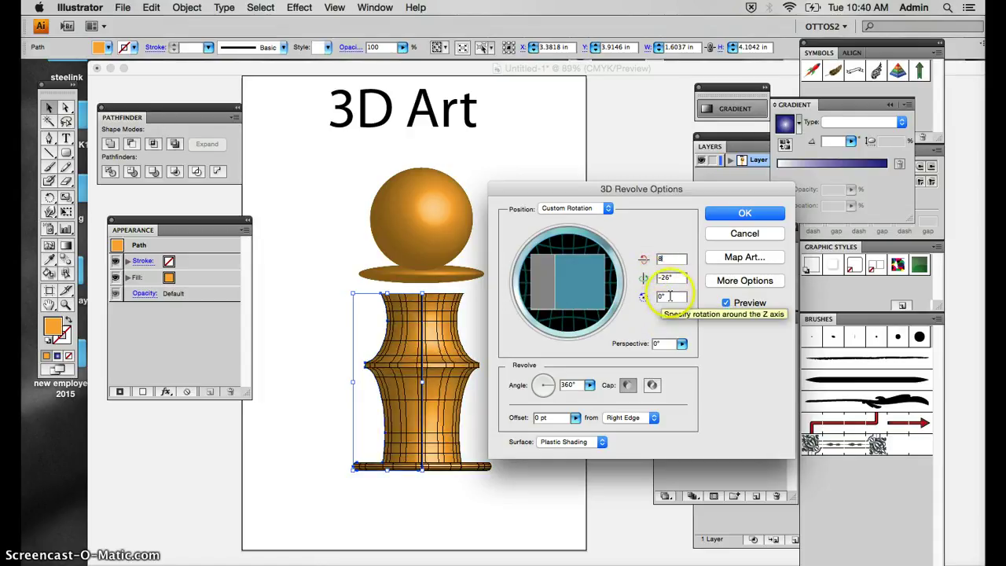
pyautogui.click(671, 276)
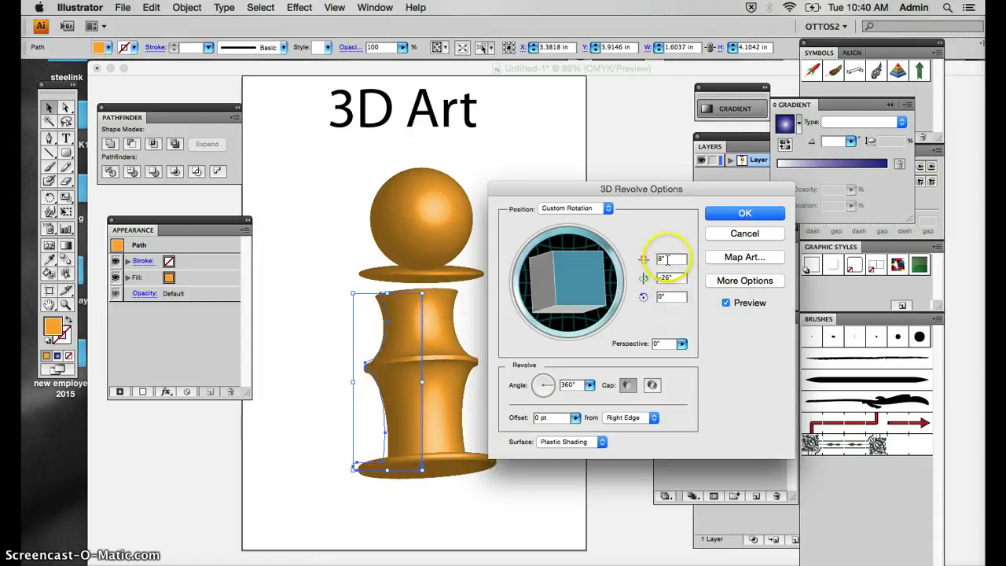
pyautogui.press('BackSpace')
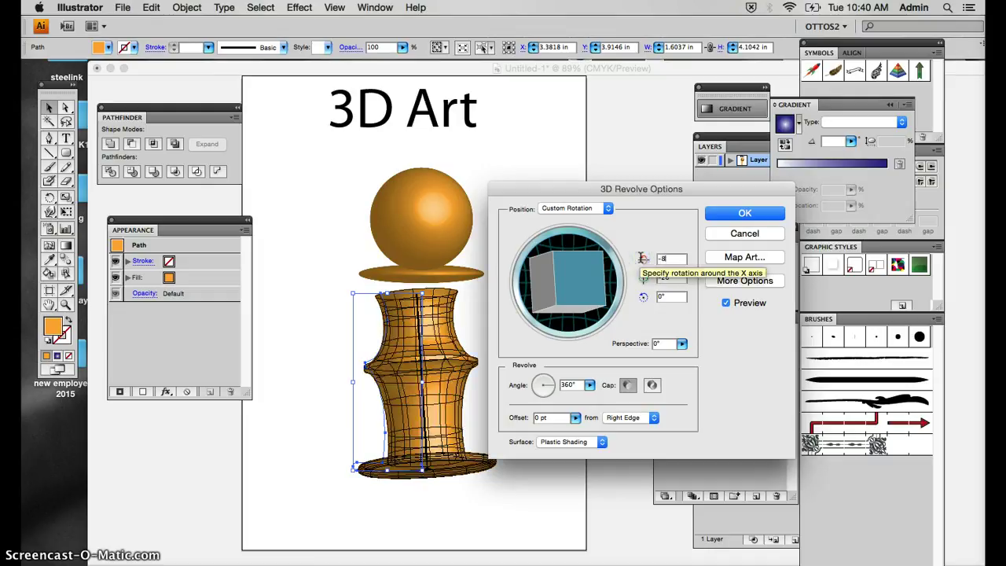
pyautogui.write('-8')
pyautogui.click(671, 277)
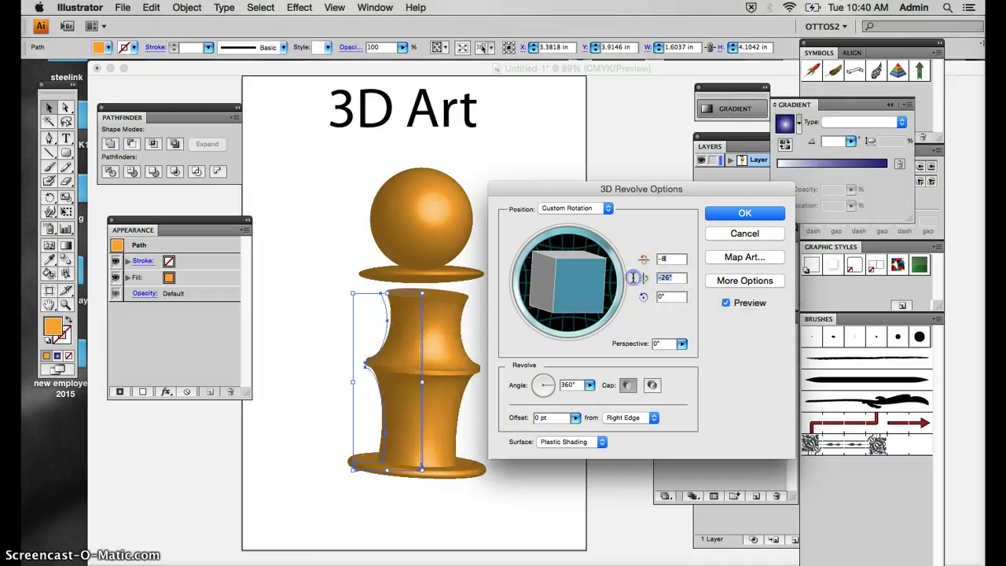
pyautogui.write('0')
pyautogui.click(659, 296)
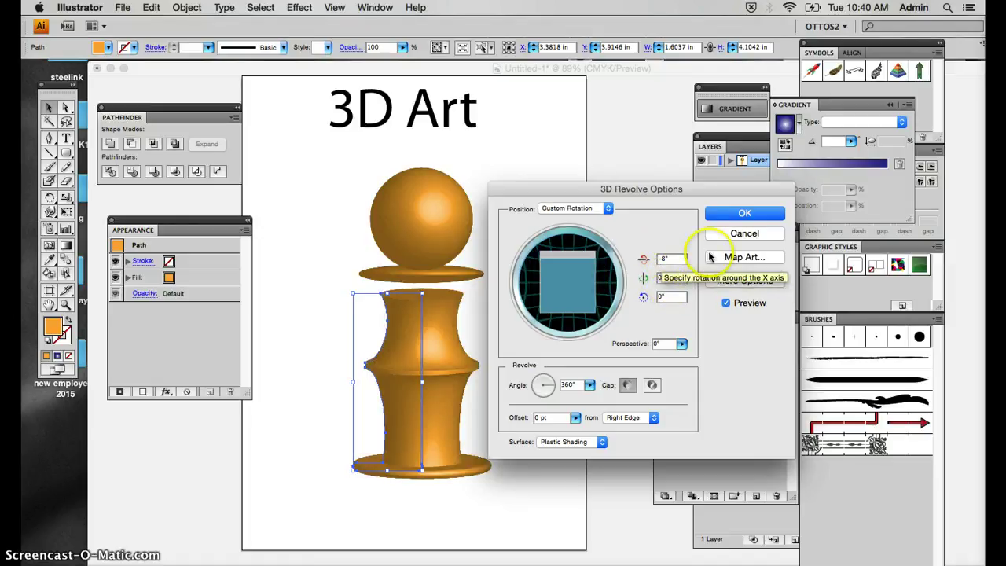
pyautogui.click(738, 214)
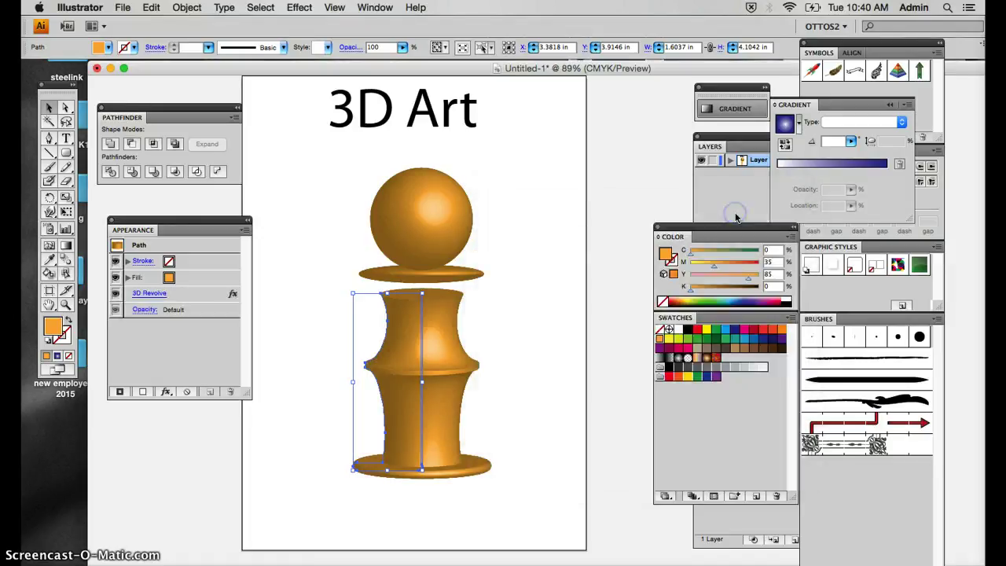
# Edit the disc's 3D Revolve to an X rotation of -8° with Y and Z at 0°, preview it and apply
pyautogui.click(422, 274)
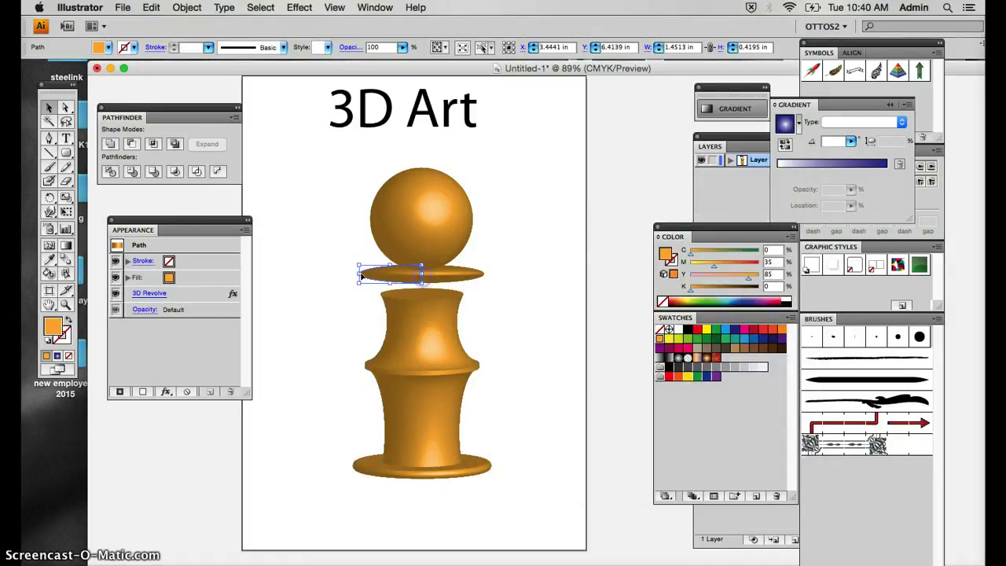
pyautogui.click(151, 293)
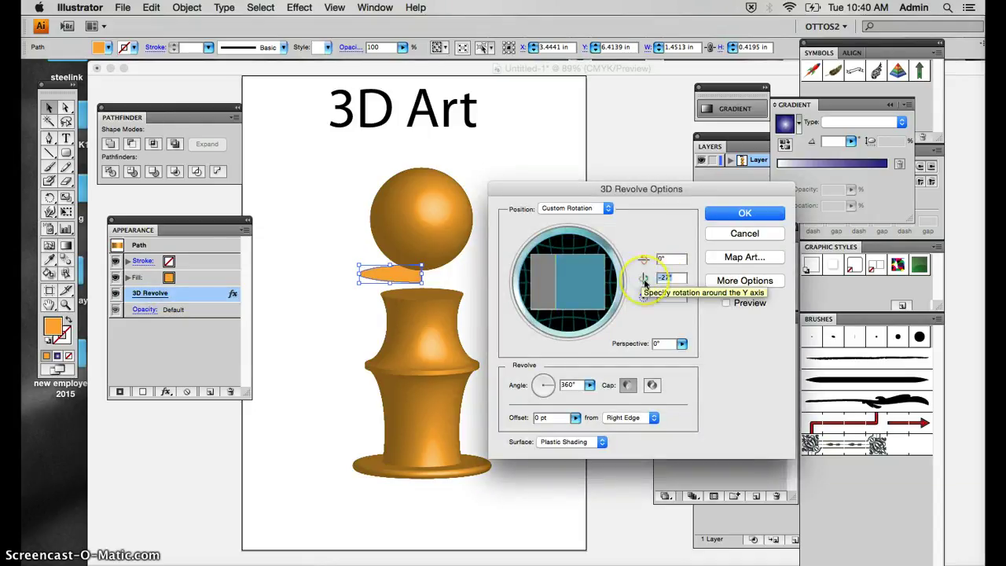
pyautogui.write('0')
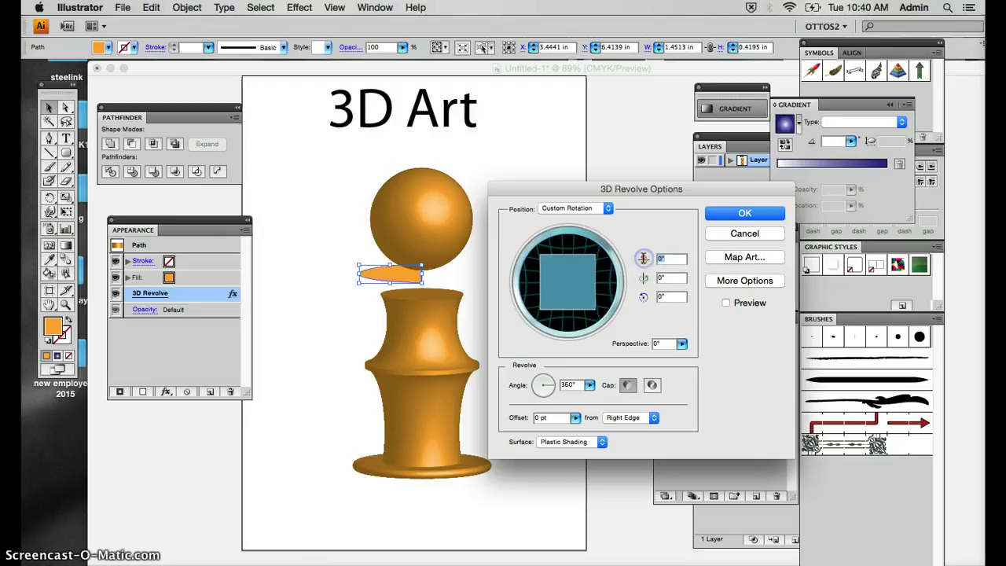
pyautogui.write('-8')
pyautogui.click(668, 296)
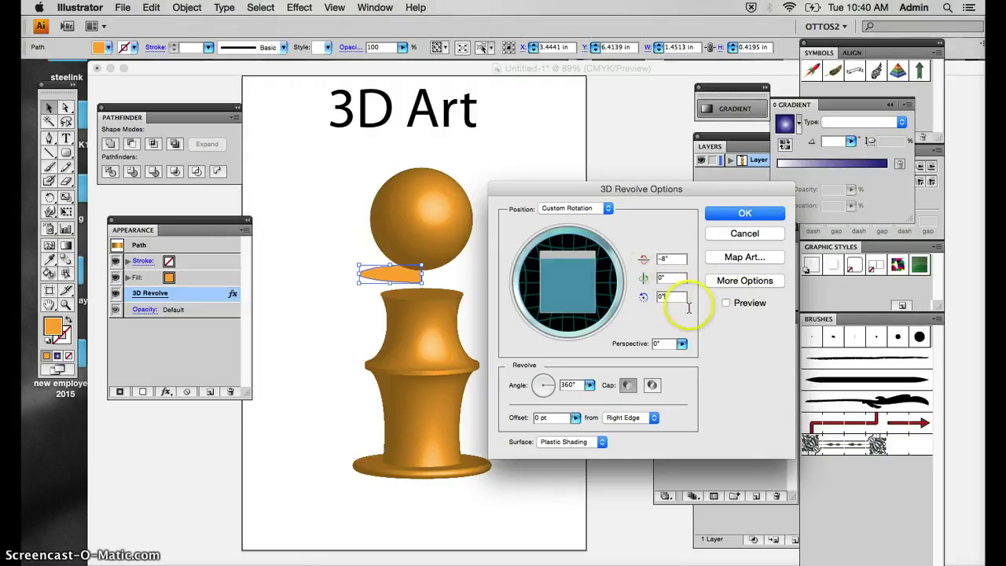
pyautogui.click(726, 303)
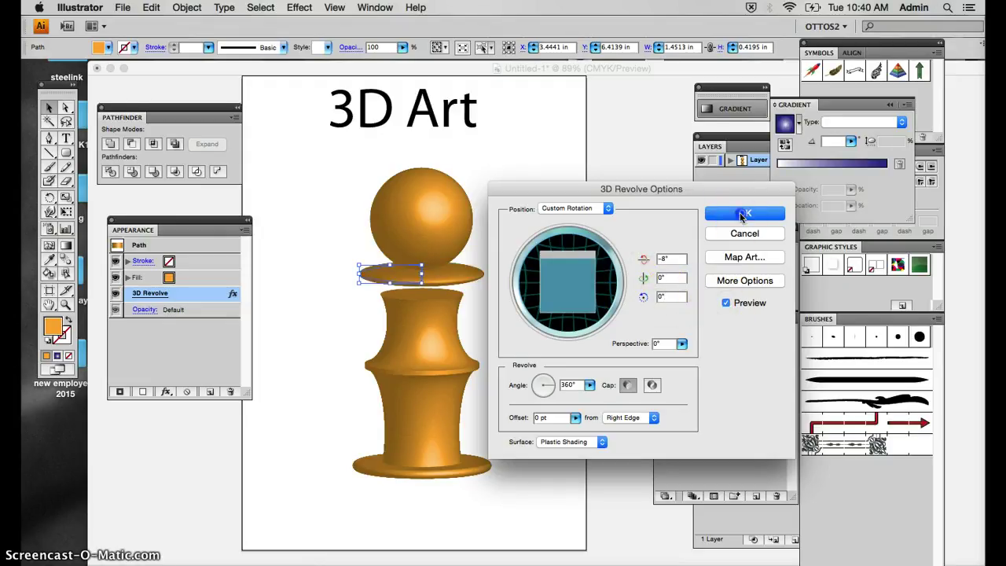
pyautogui.click(741, 215)
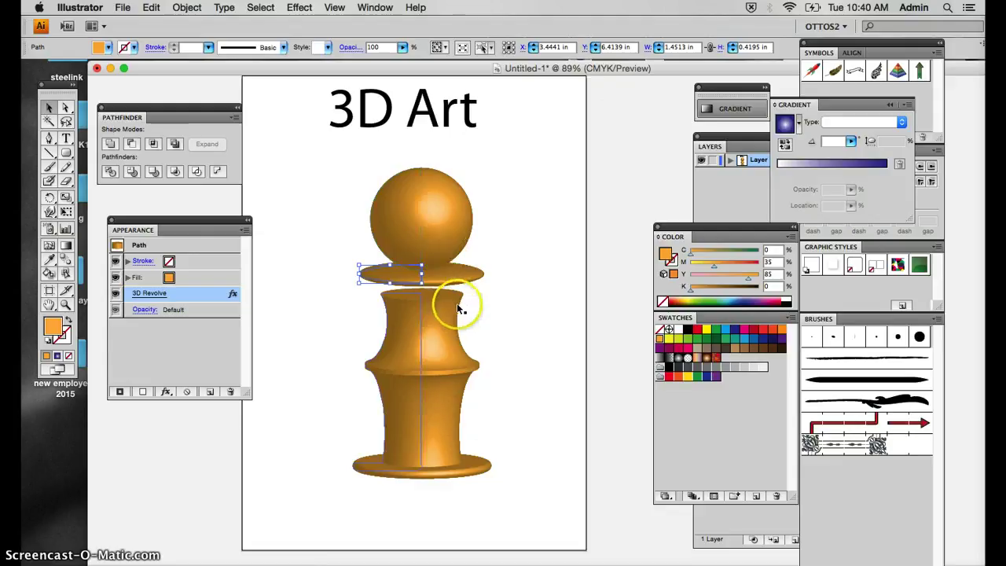
# Nudge the revolved column straight up about 0.32 in so its top tucks against the disc
pyautogui.click(440, 333)
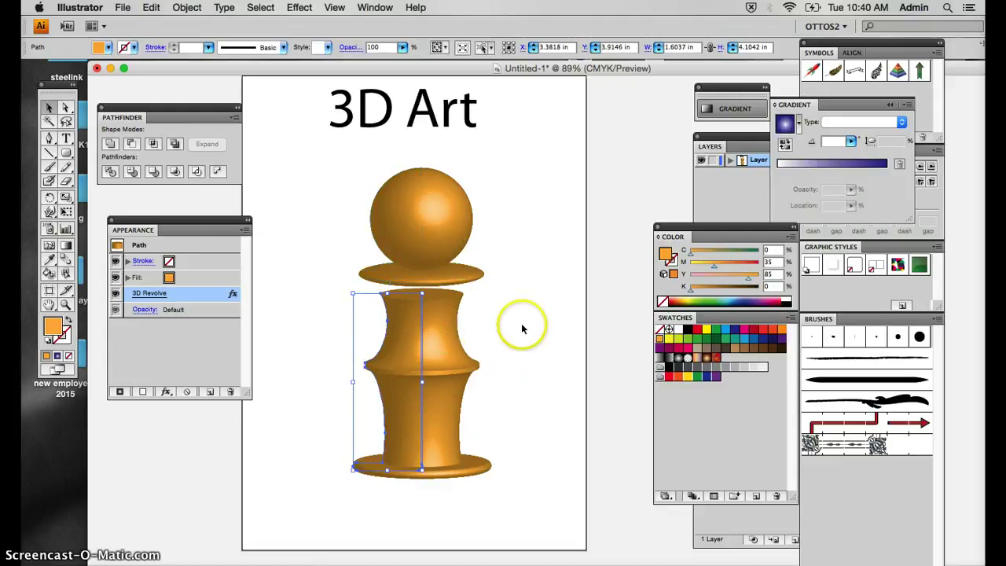
pyautogui.hotkey('shift', 'Up')
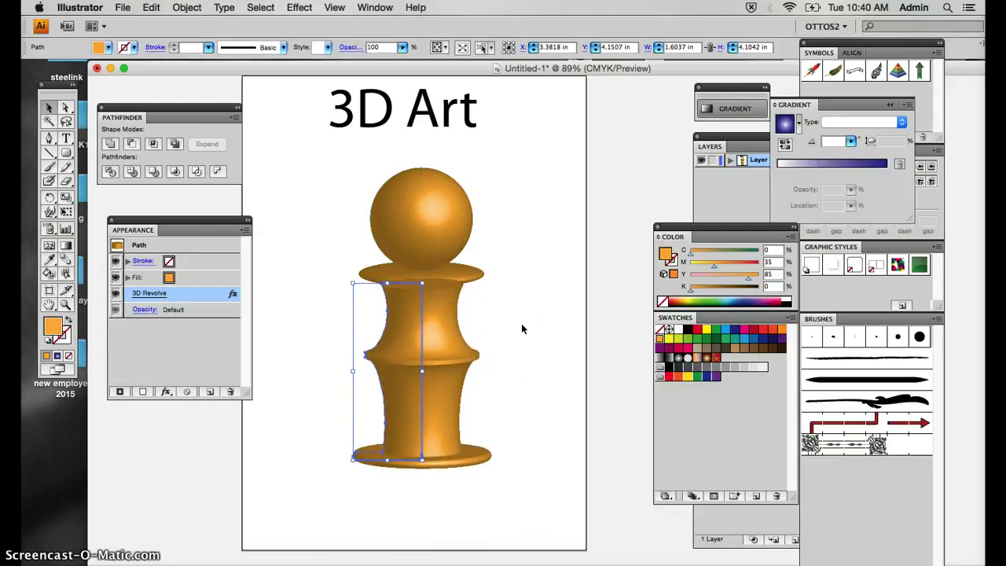
pyautogui.press('Up')
pyautogui.press('Up')
pyautogui.press('Up')
pyautogui.press('Up')
pyautogui.press('Up')
pyautogui.press('Up')
pyautogui.press('Up')
pyautogui.press('Up')
pyautogui.press('Up')
pyautogui.press('Up')
pyautogui.press('Up')
pyautogui.press('Up')
pyautogui.press('Up')
# Send the column behind the disc and sphere, and deselect it
pyautogui.click(189, 7)
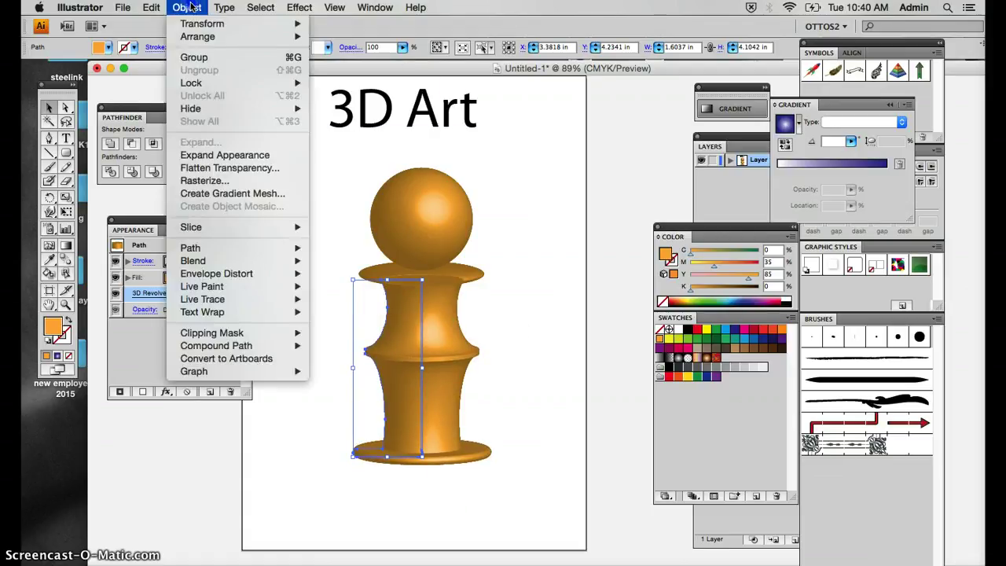
pyautogui.moveTo(203, 36)
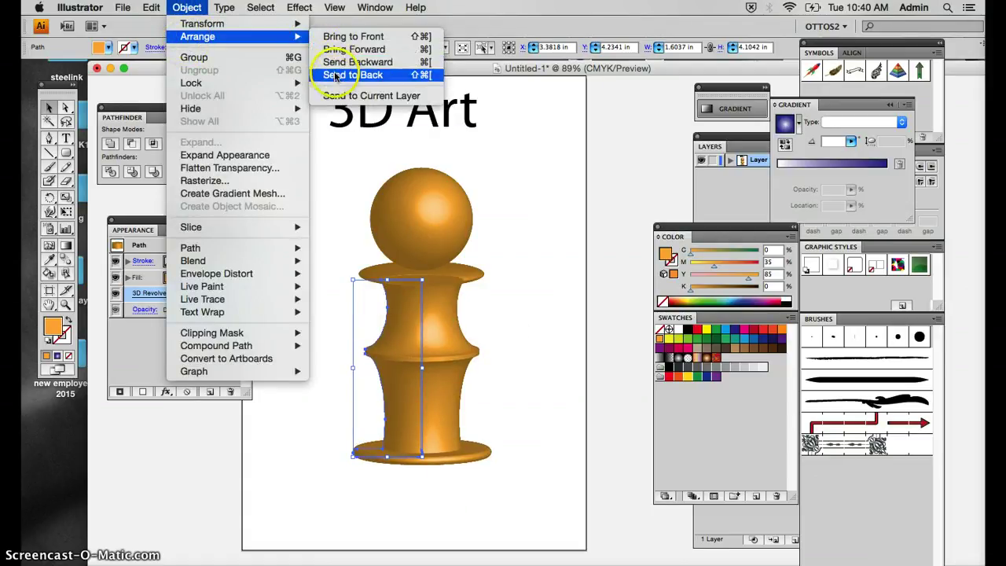
pyautogui.click(335, 75)
pyautogui.click(498, 491)
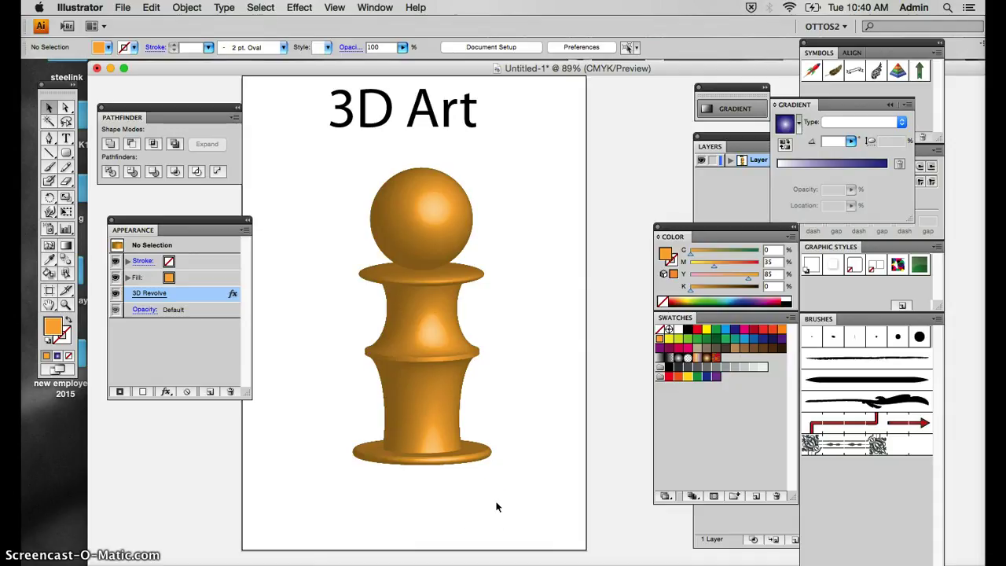
pyautogui.click(469, 517)
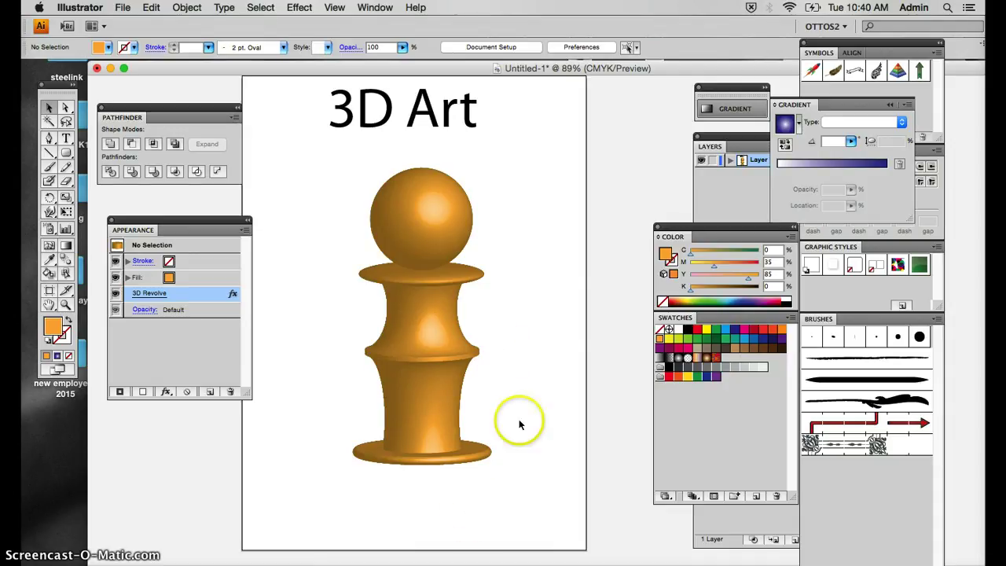
# Hide the column's 3D Revolve effect and draw a rounded rectangle about 1.70 by 0.50 in over the base of its profile
pyautogui.click(421, 462)
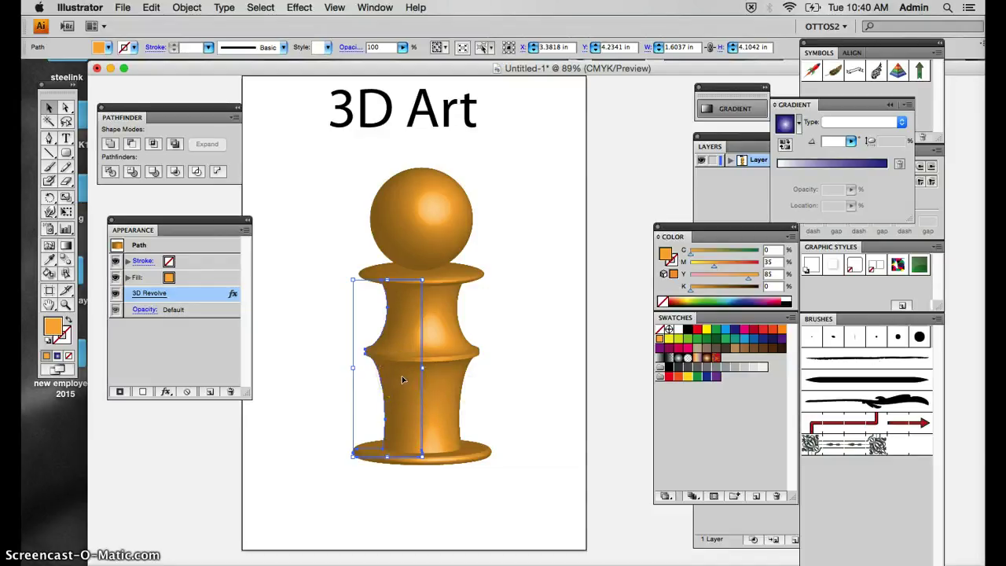
pyautogui.click(377, 372)
pyautogui.click(116, 293)
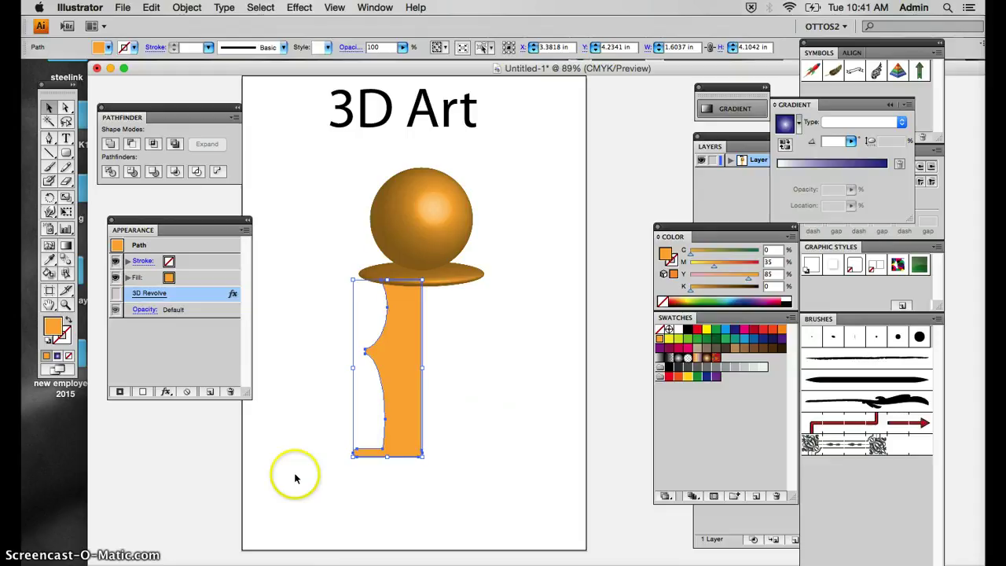
pyautogui.moveTo(66, 151); pyautogui.dragTo(118, 164)
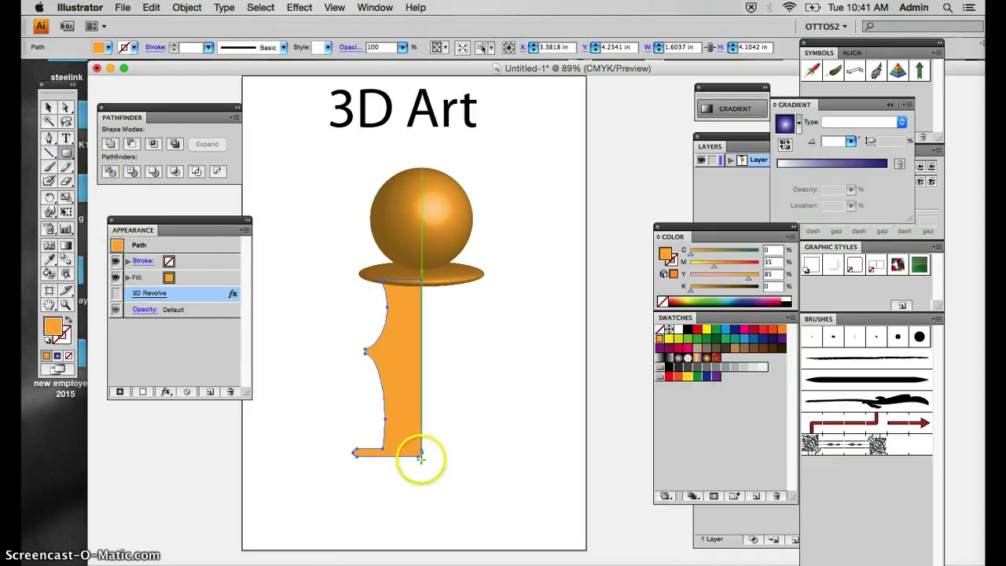
pyautogui.moveTo(421, 449); pyautogui.dragTo(348, 469)
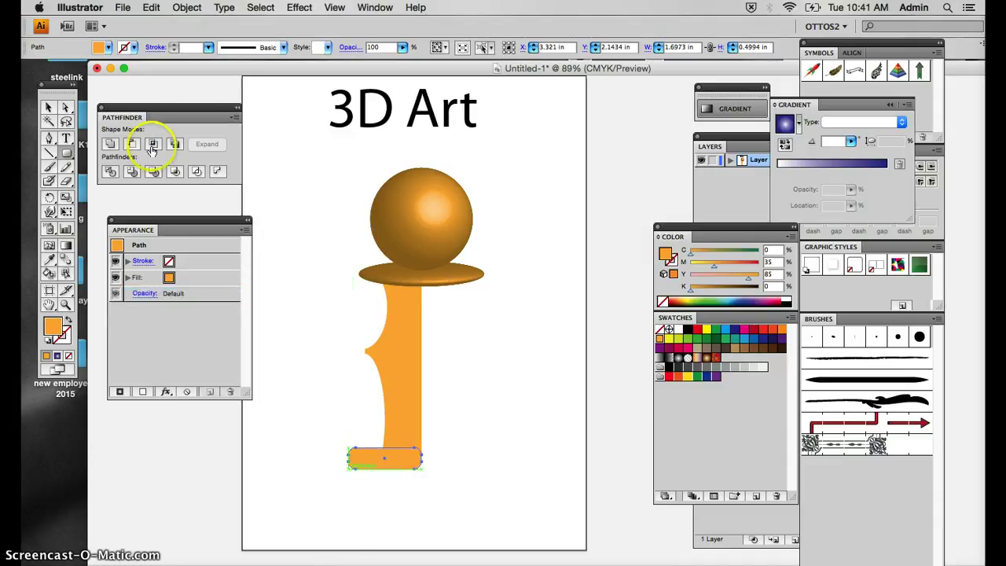
# Select the rounded rectangle together with the column profile and unite them into one shape
pyautogui.click(48, 105)
pyautogui.moveTo(333, 397); pyautogui.dragTo(405, 471)
pyautogui.click(110, 144)
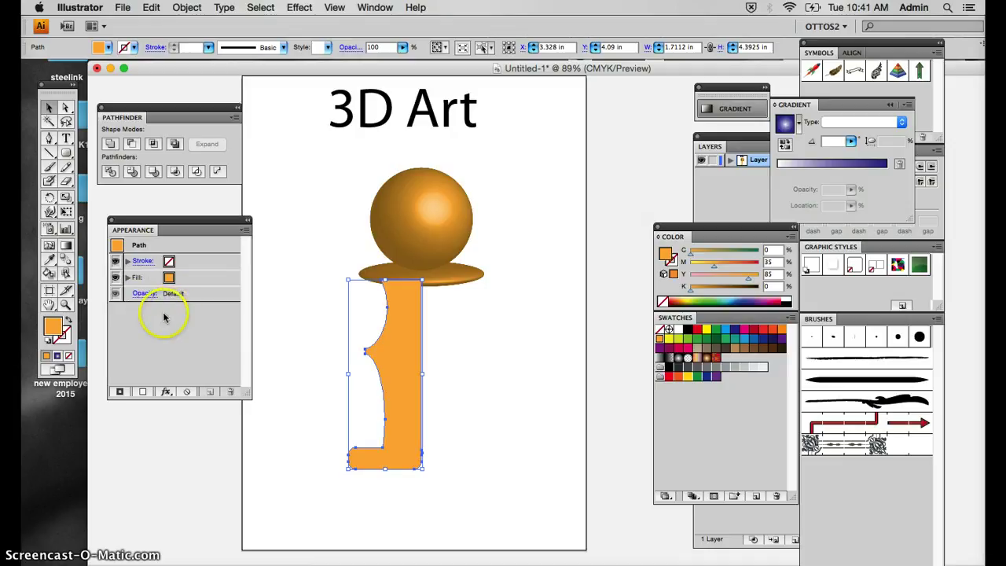
# Set up a 3D Revolve of the united profile with X rotation -8°, Y and Z 0°, and preview enabled
pyautogui.click(299, 7)
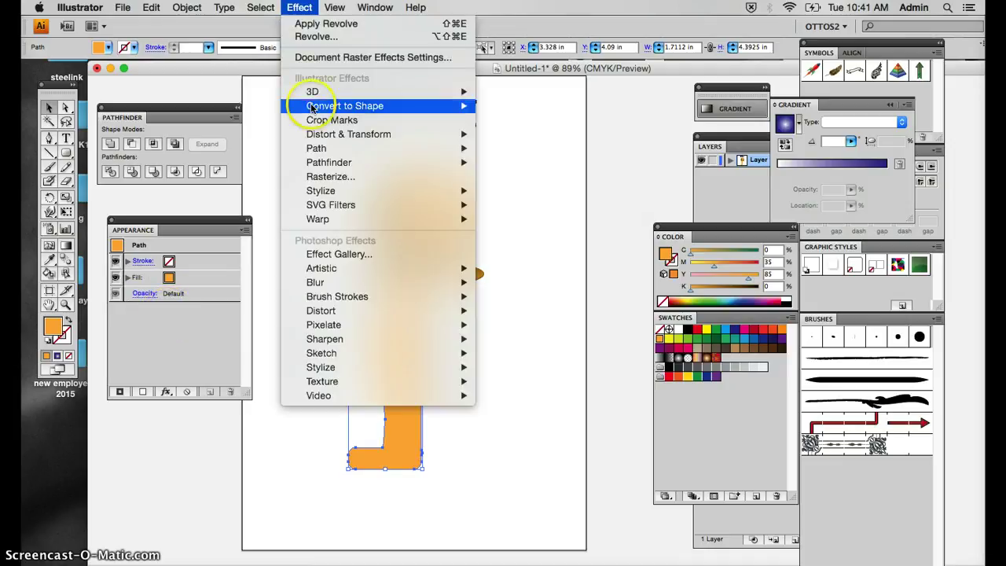
pyautogui.moveTo(314, 91)
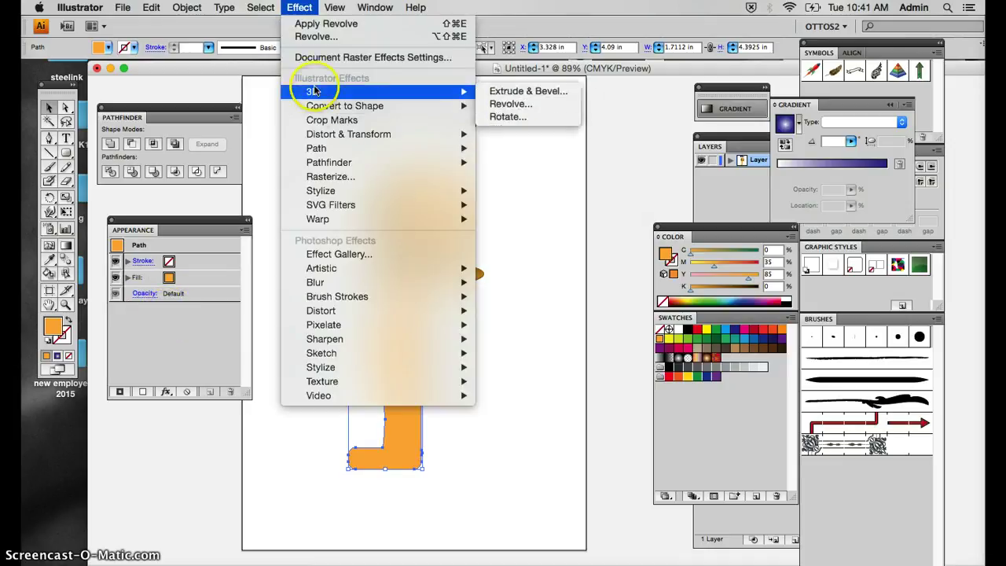
pyautogui.click(523, 104)
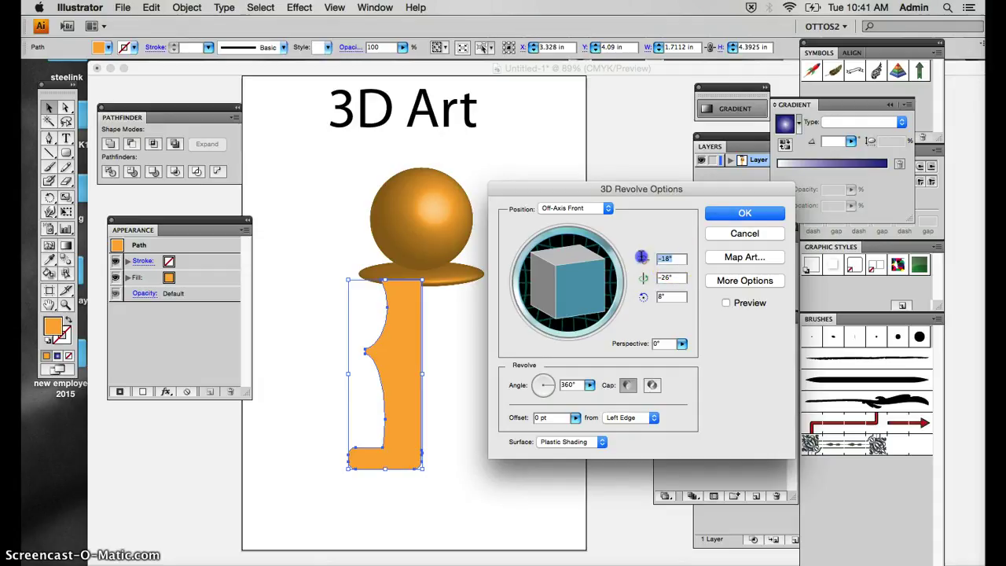
pyautogui.write('-')
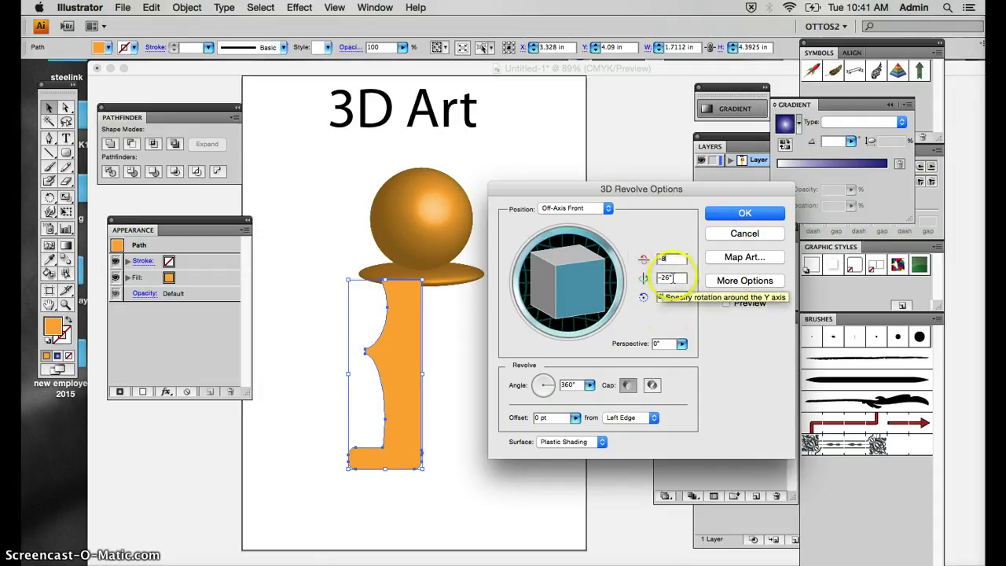
pyautogui.press('Tab')
pyautogui.write('0')
pyautogui.click(674, 297)
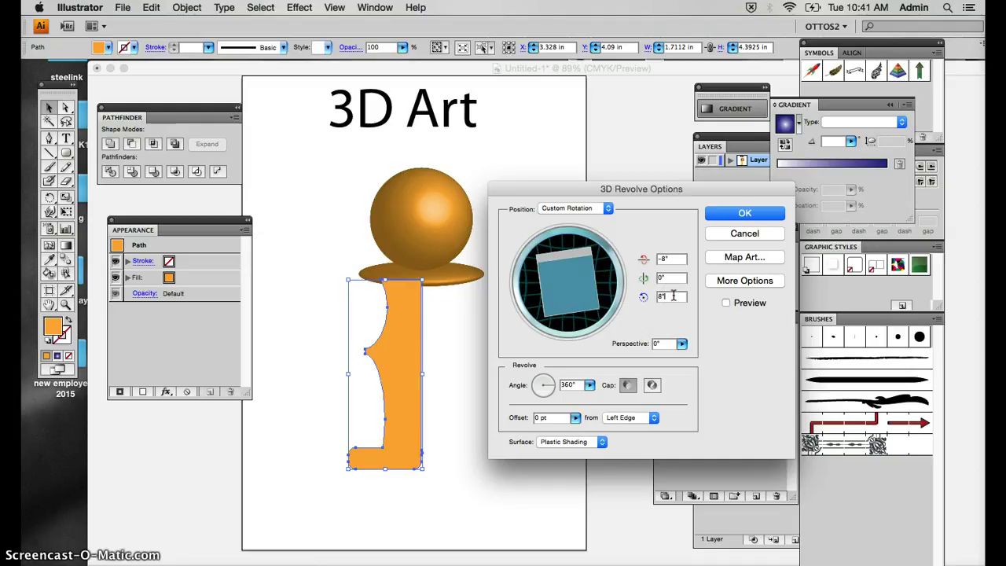
pyautogui.click(726, 303)
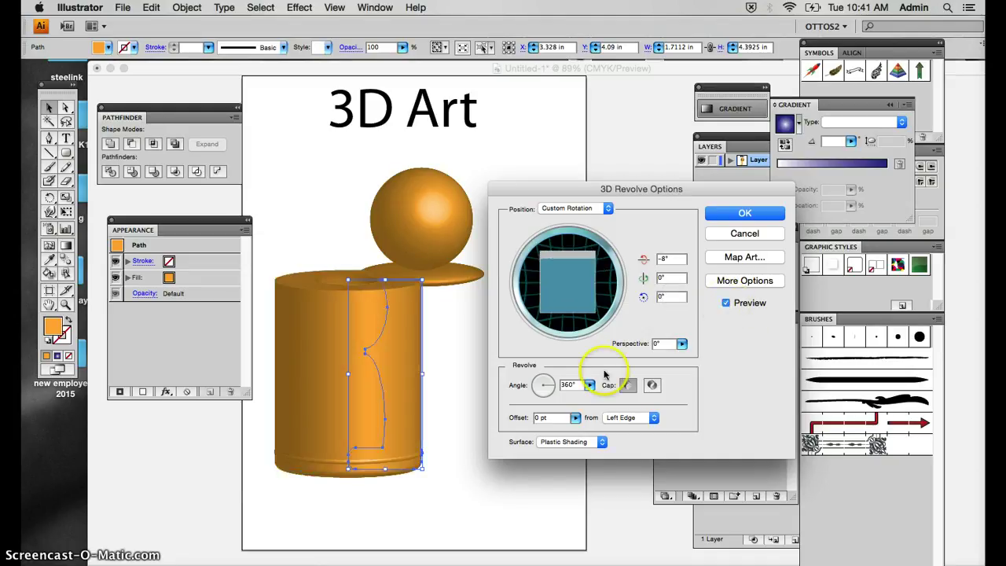
# Set the revolve offset to start from the Right Edge and apply the effect to the column
pyautogui.click(624, 419)
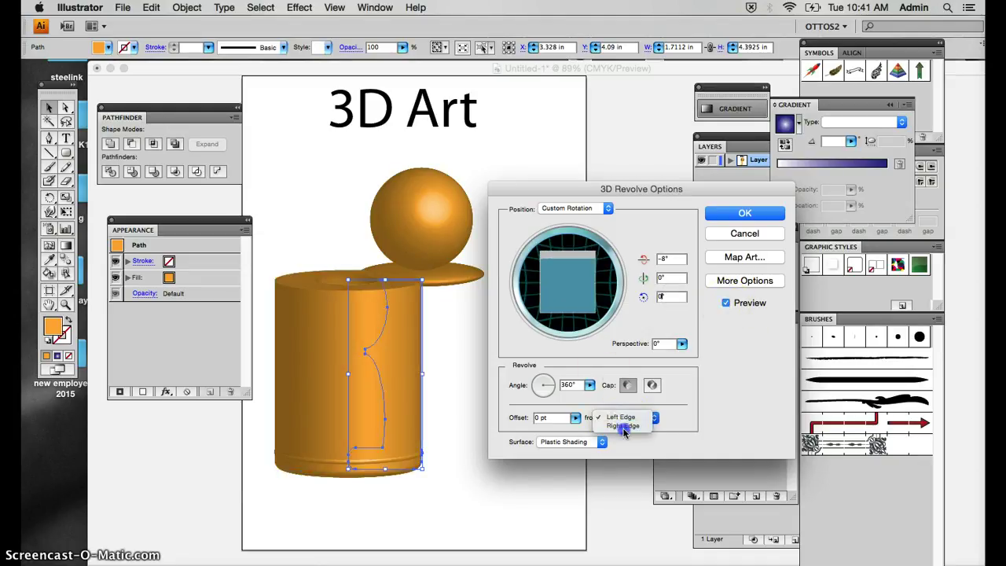
pyautogui.click(624, 426)
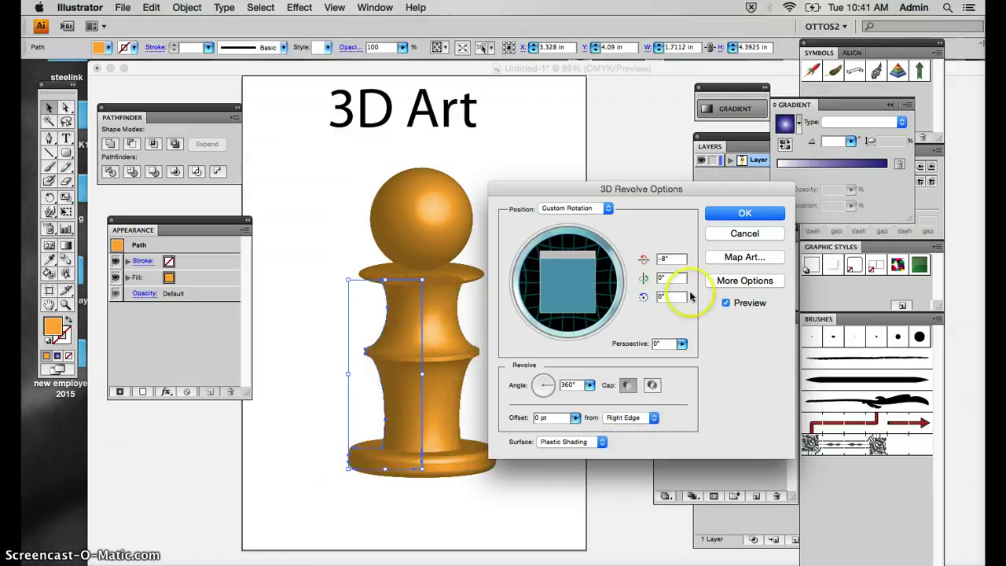
pyautogui.click(727, 212)
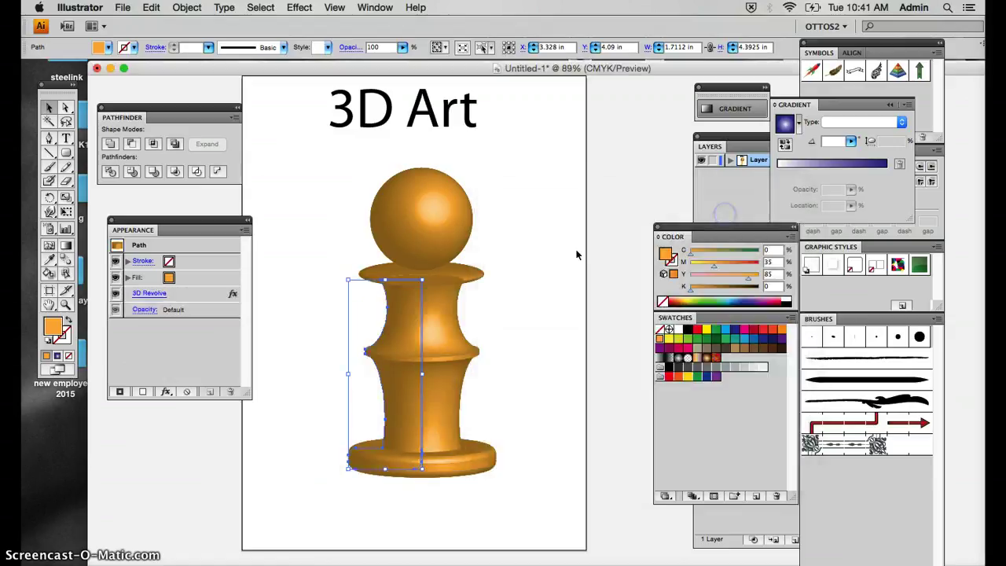
# Send the rebuilt column to the back of the stack and clear the selection
pyautogui.click(187, 7)
pyautogui.moveTo(198, 36)
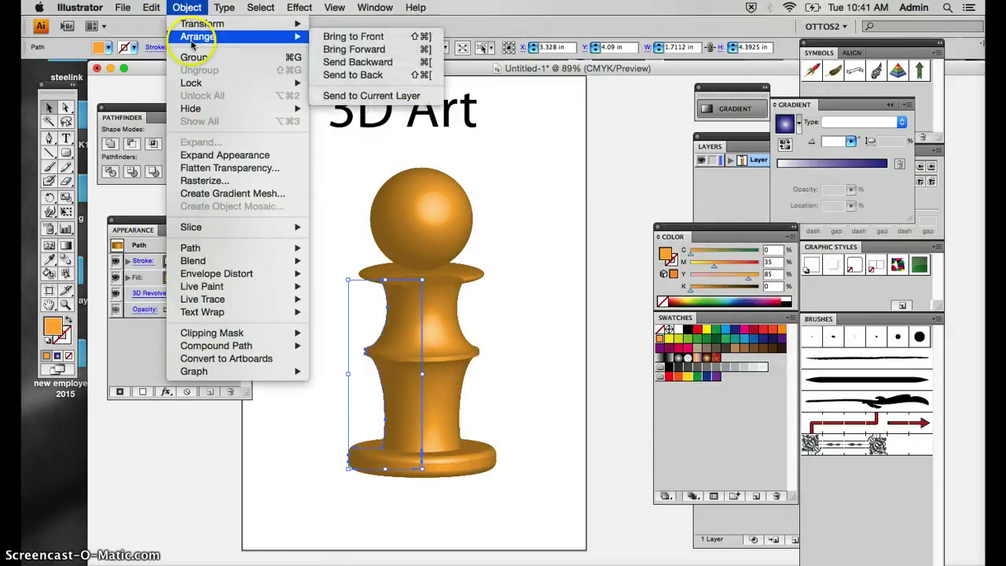
pyautogui.click(353, 75)
pyautogui.click(540, 378)
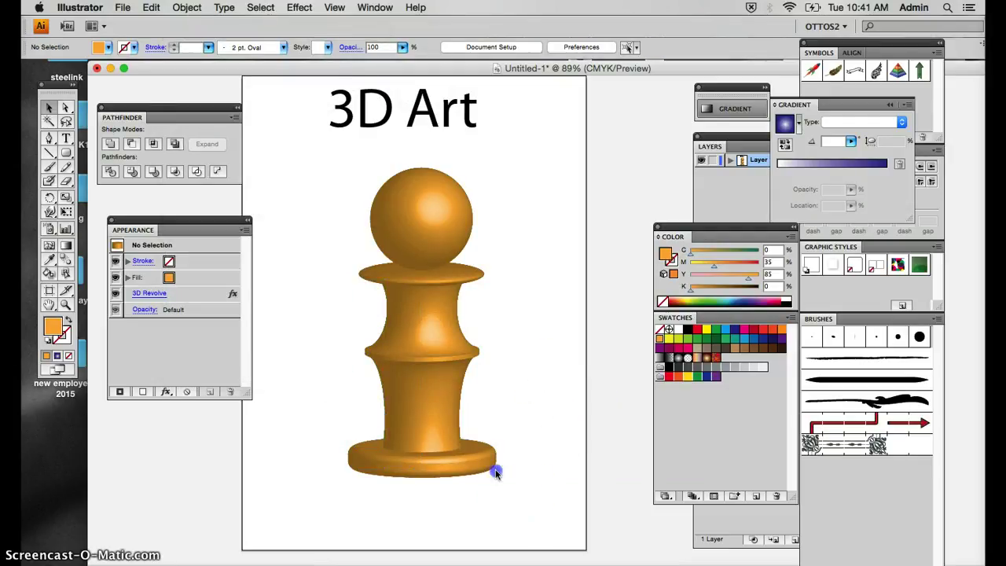
# Recolor the sphere, disc and column together, trying cyan first and settling on the blue swatch C=85 M=50 Y=0 K=0
pyautogui.moveTo(504, 496); pyautogui.dragTo(447, 228)
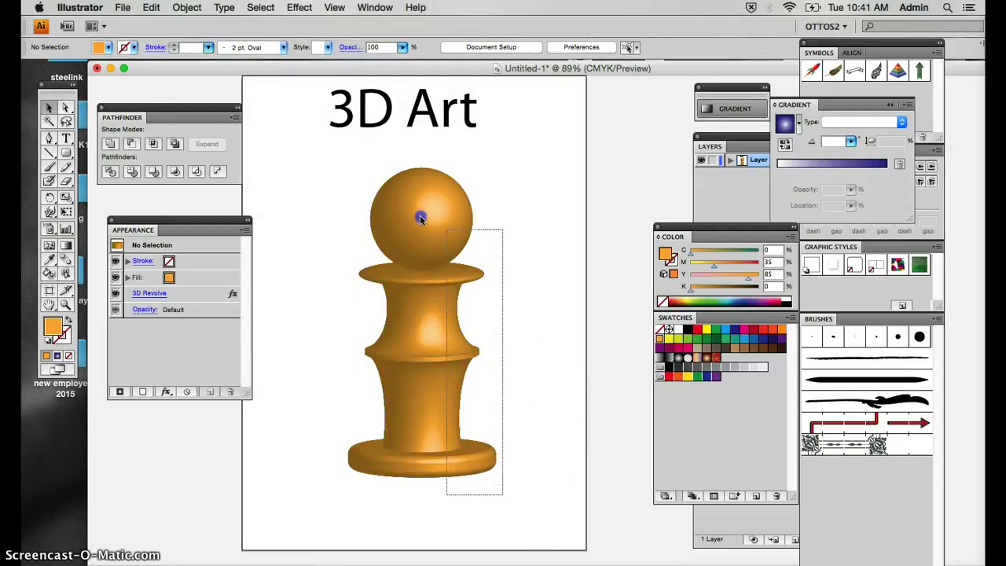
pyautogui.click(726, 330)
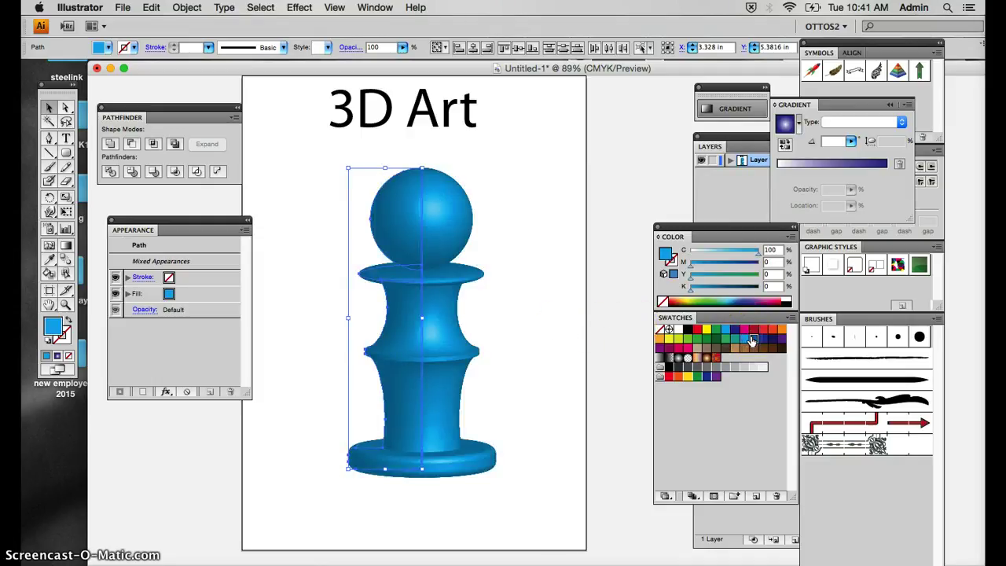
pyautogui.click(752, 340)
pyautogui.click(550, 338)
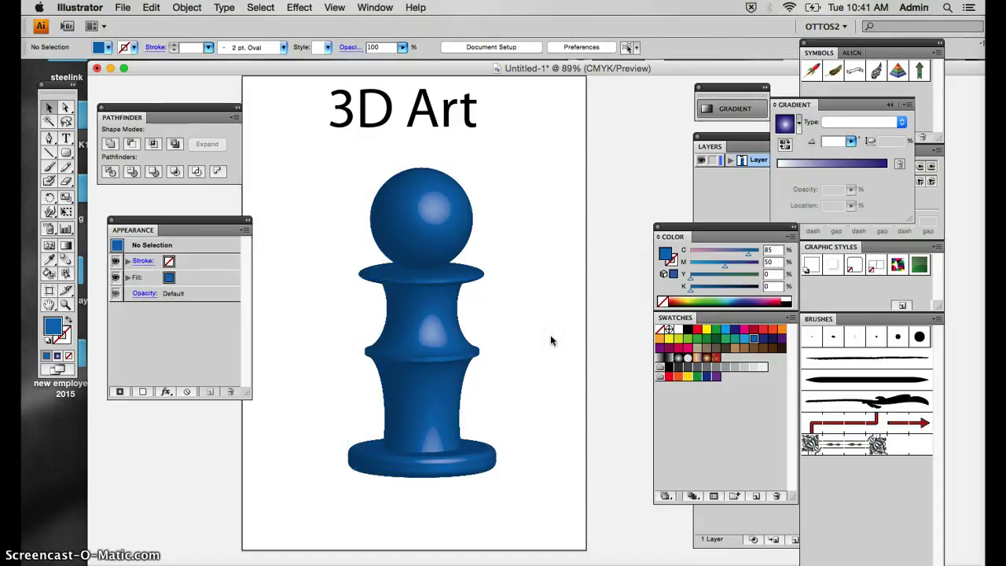
# Select all three revolved parts, align their profiles by the right edges, and deselect them
pyautogui.moveTo(452, 507); pyautogui.dragTo(377, 212)
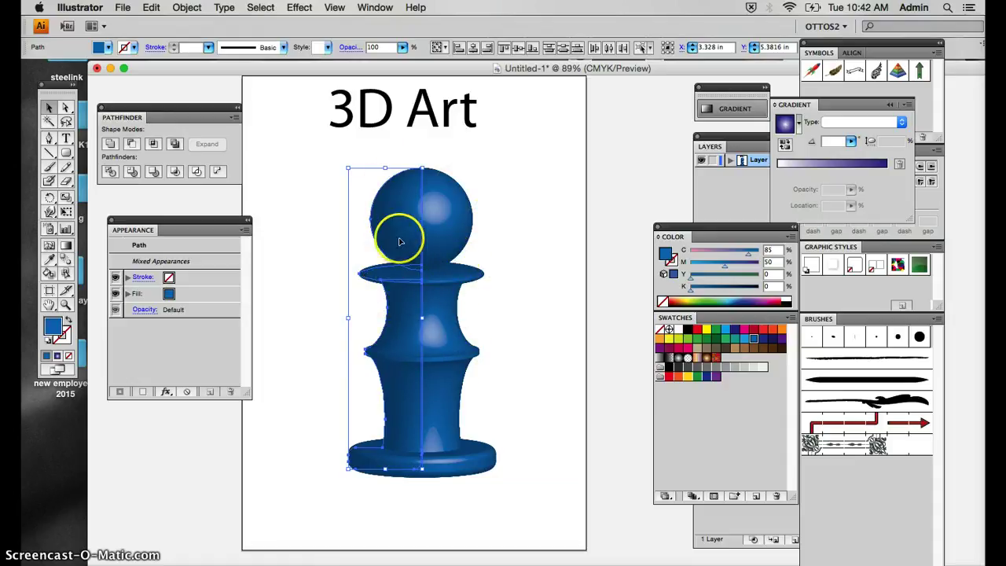
pyautogui.click(488, 48)
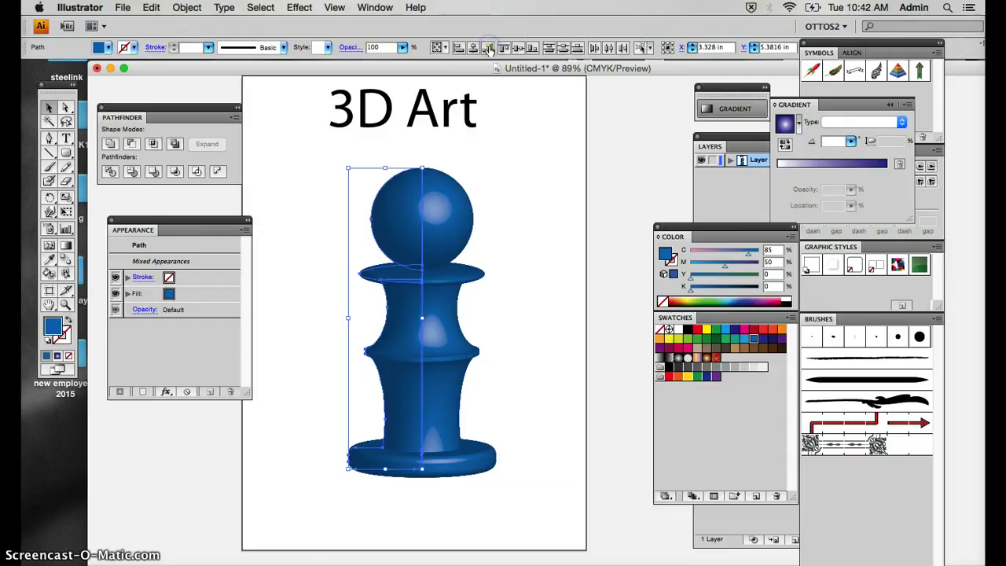
pyautogui.click(503, 274)
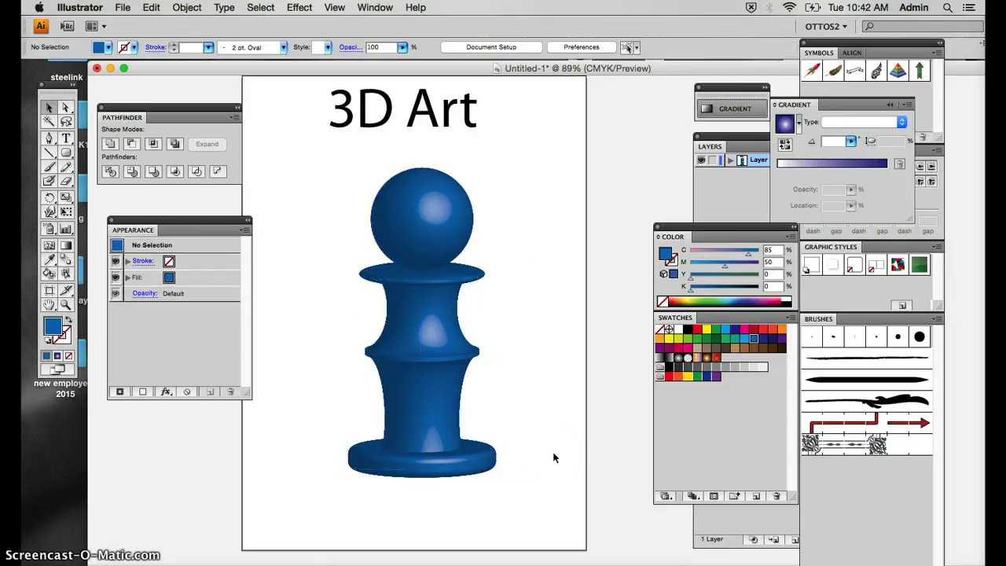